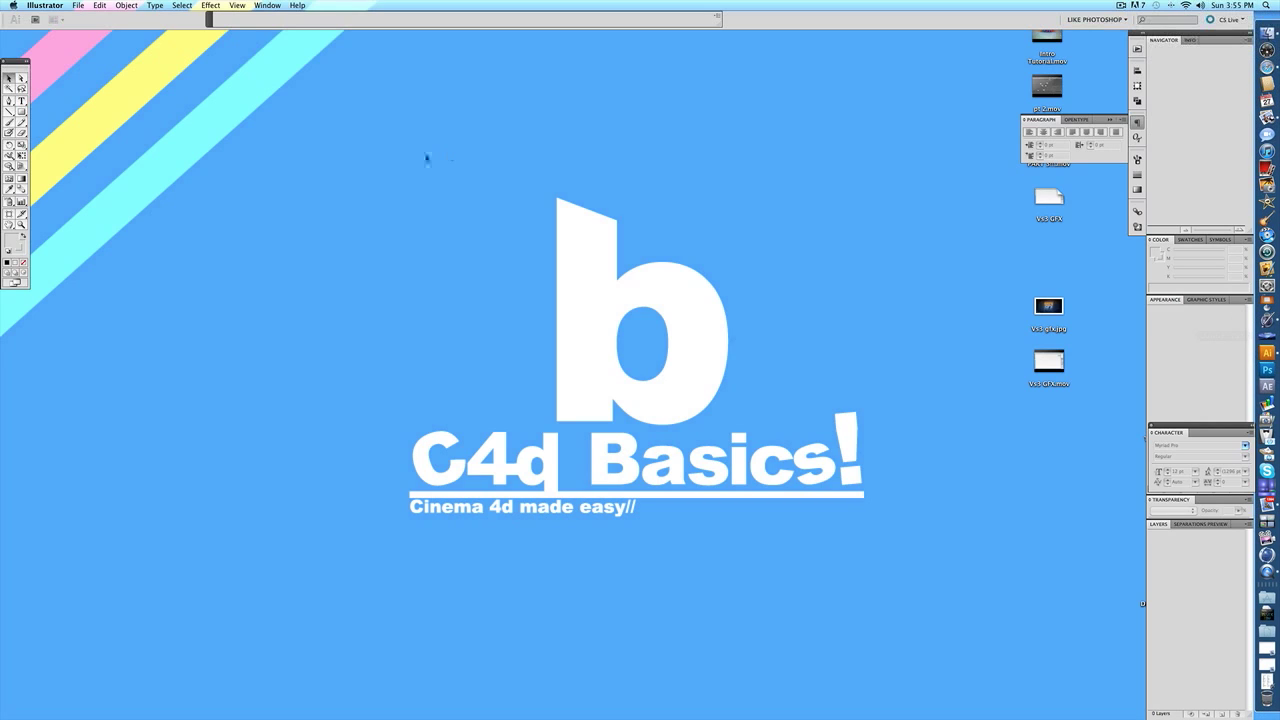
Step: Start a new document named 'Typography' at the default 1280 × 720 px size
left_click(77, 5)
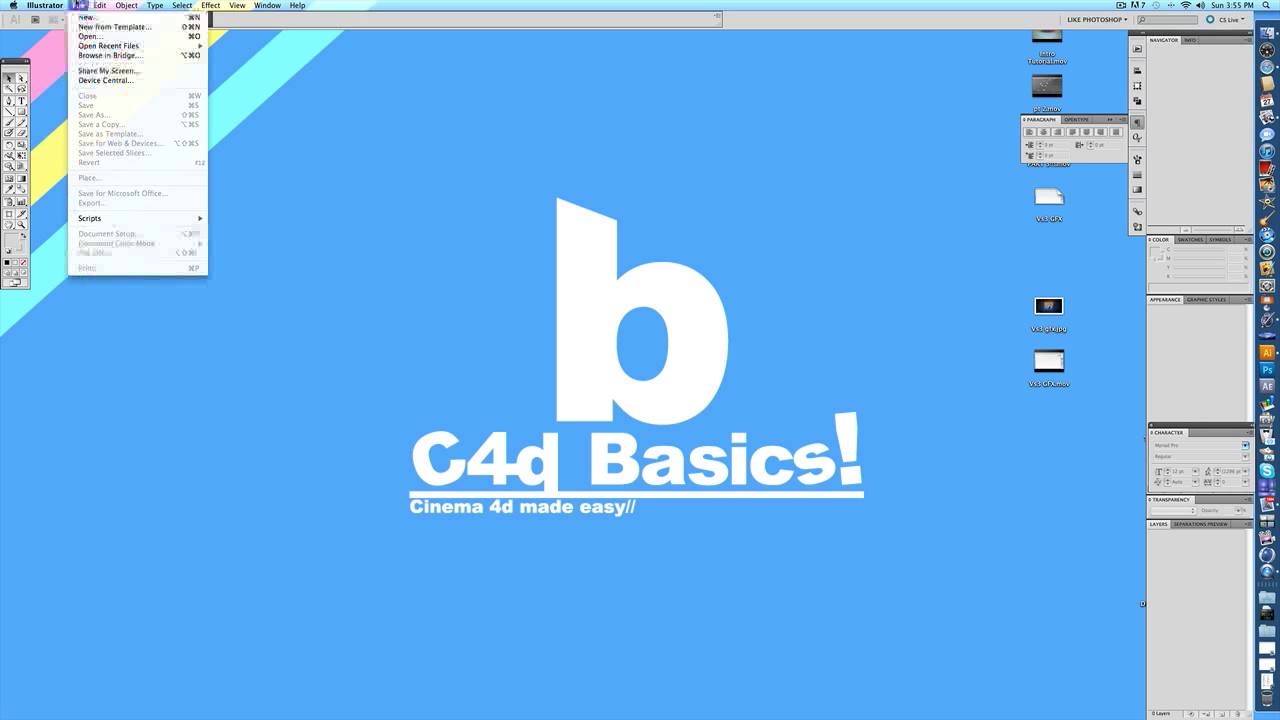
left_click(100, 21)
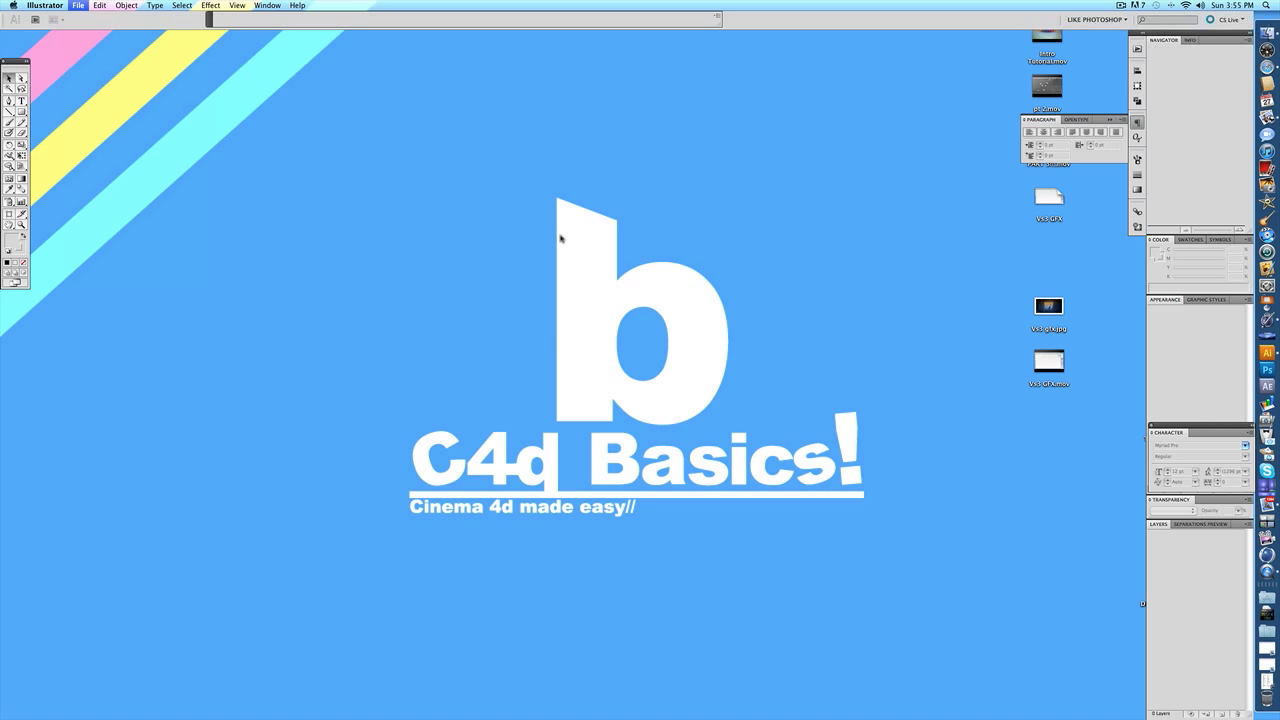
left_click(569, 266)
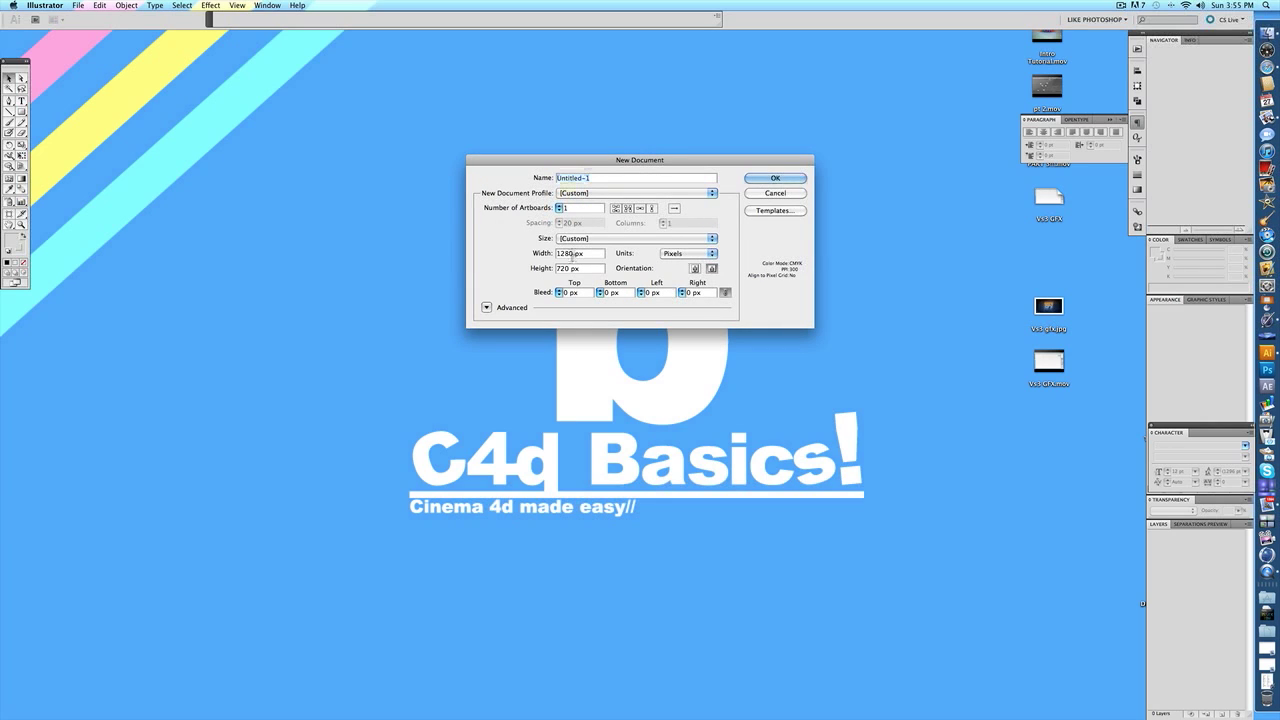
triple_click(602, 179)
type("Typography")
left_click(779, 181)
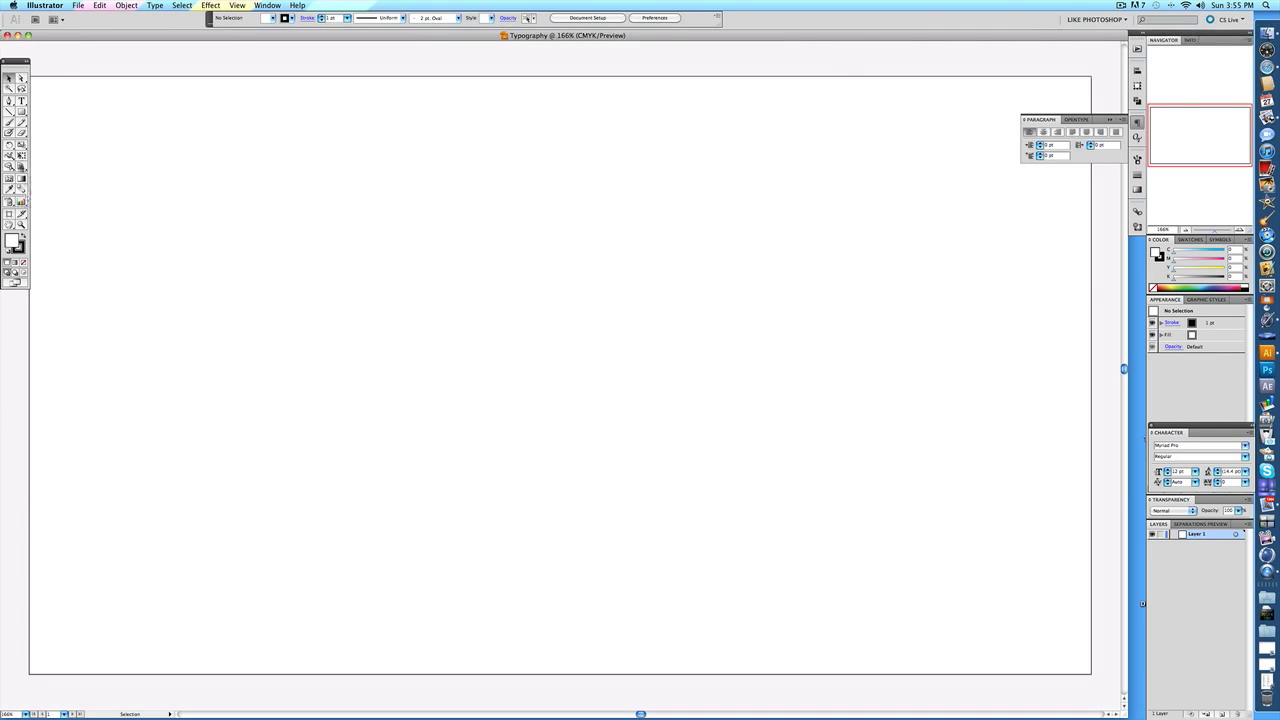
Step: Type the word 'Illustrator' on the artboard with the Type tool and select it
key("t")
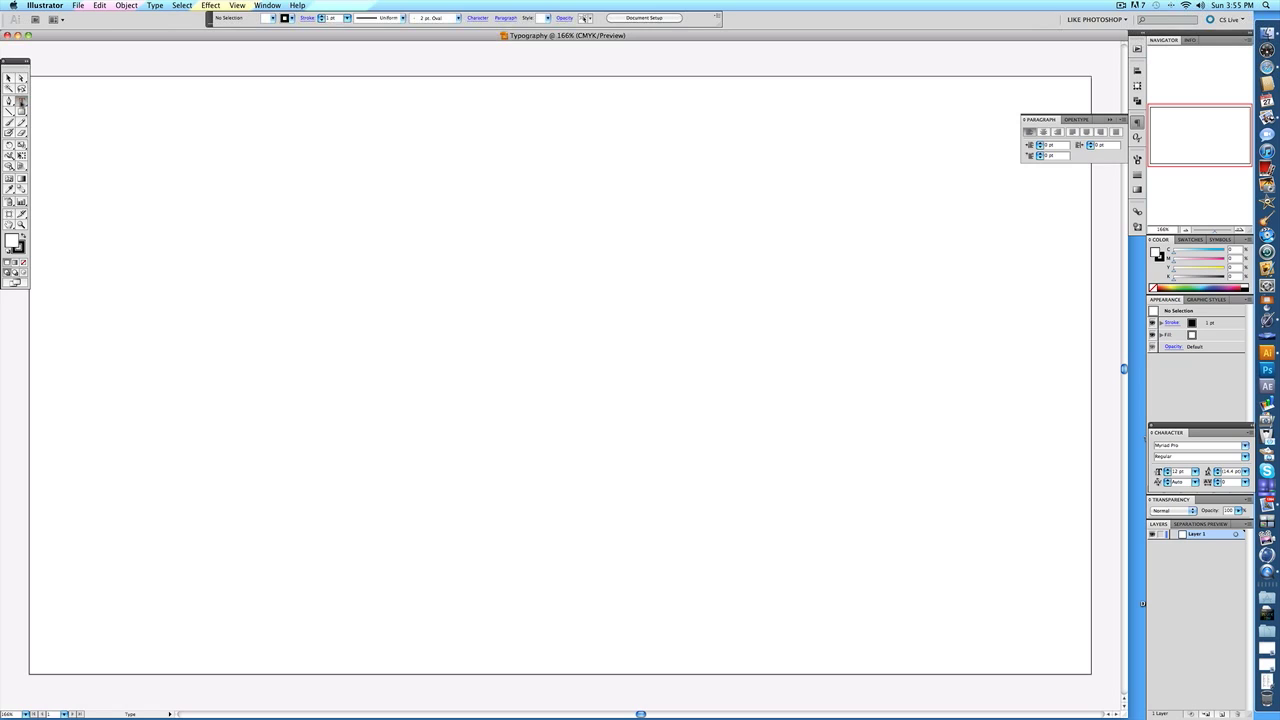
left_click(209, 294)
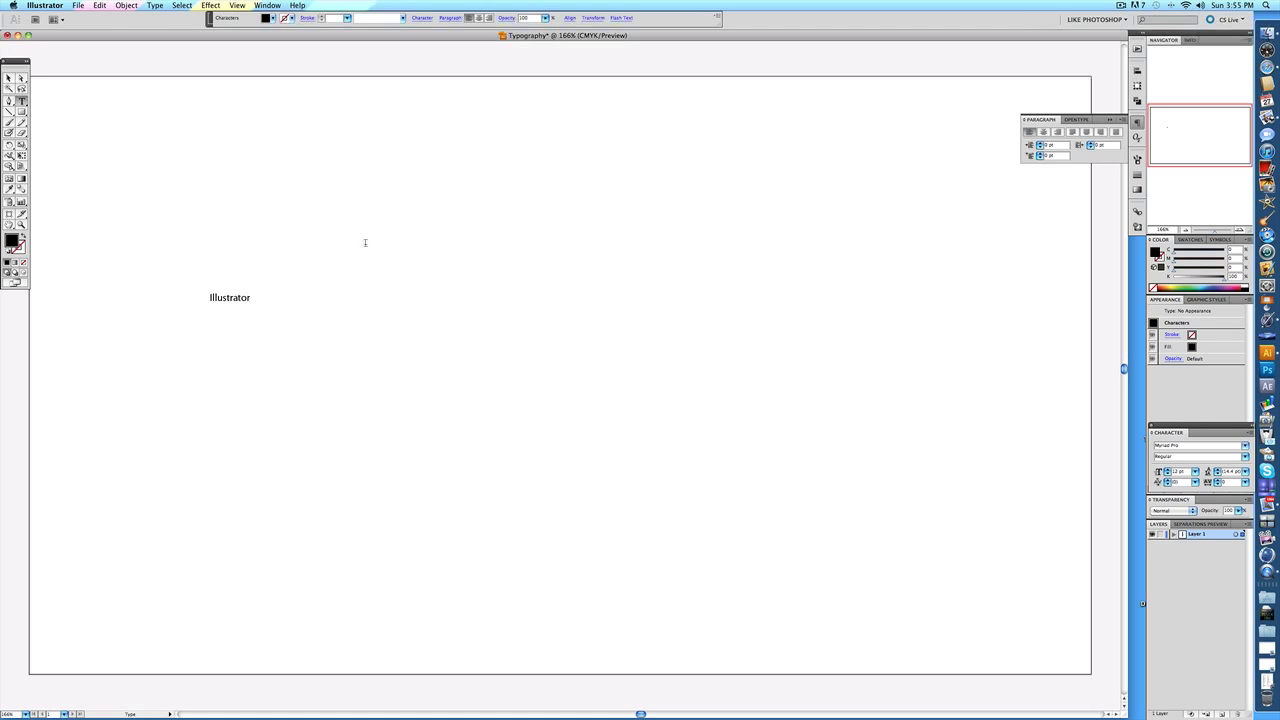
key("super+a")
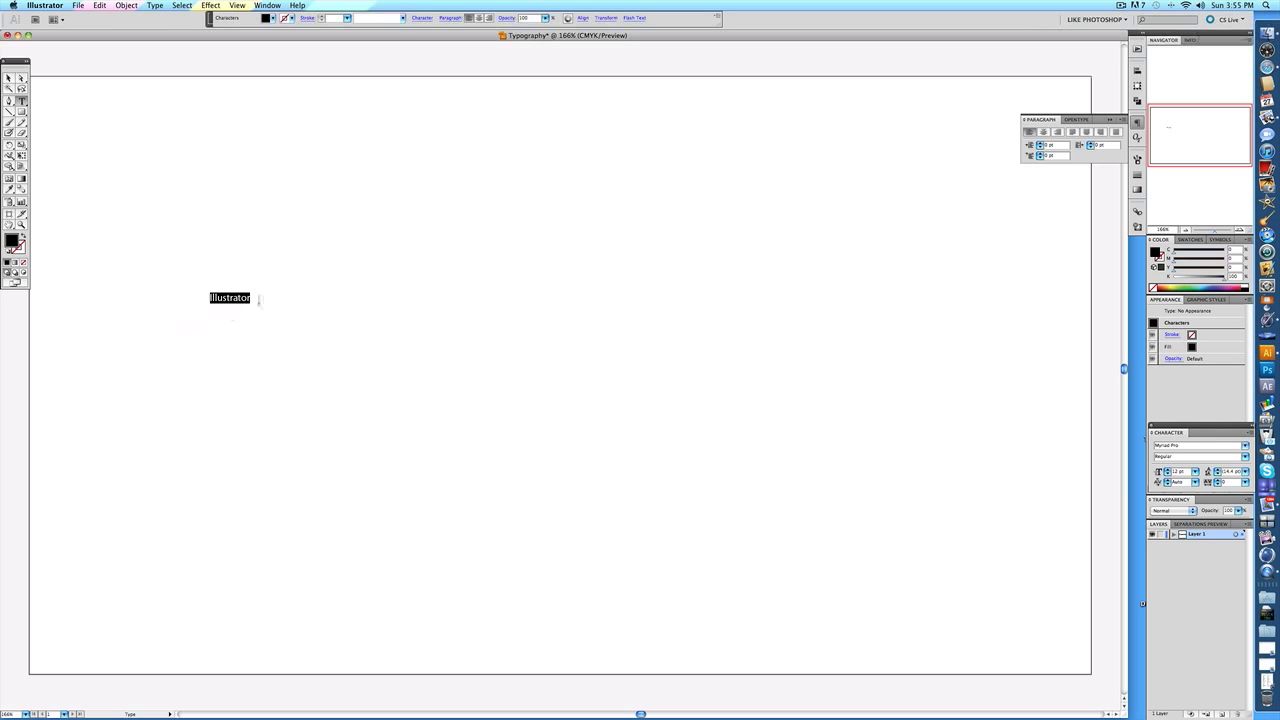
left_click_drag(258, 298, 134, 289)
left_click_drag(250, 297, 174, 300)
left_click_drag(255, 296, 180, 299)
Step: Set the selected word's font size to 200 pt in the Character panel
left_click(267, 5)
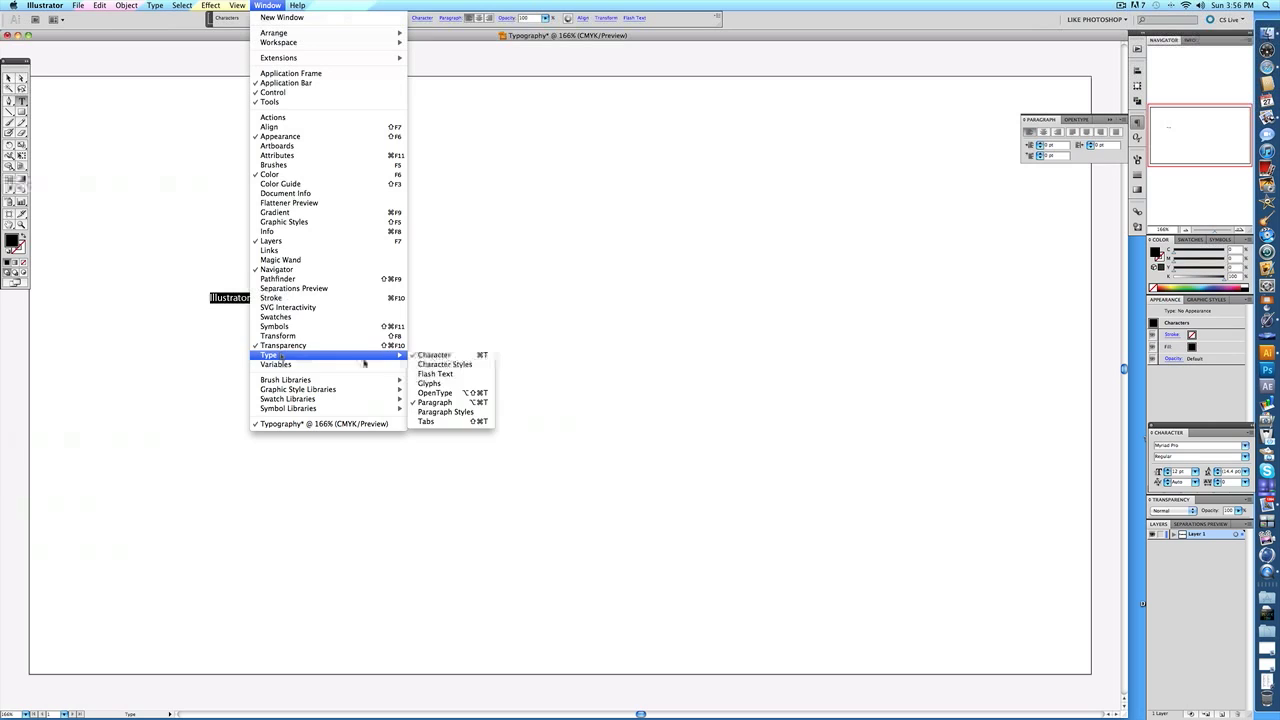
mouse_move(300, 355)
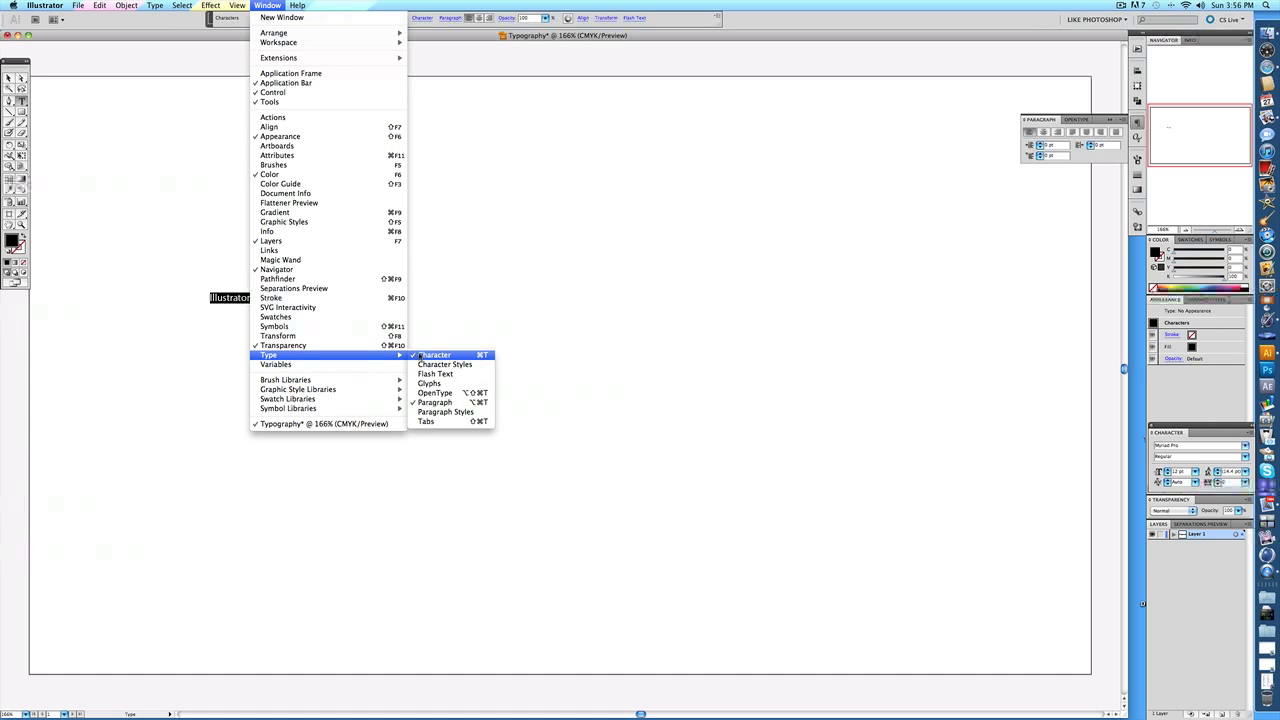
left_click(1192, 456)
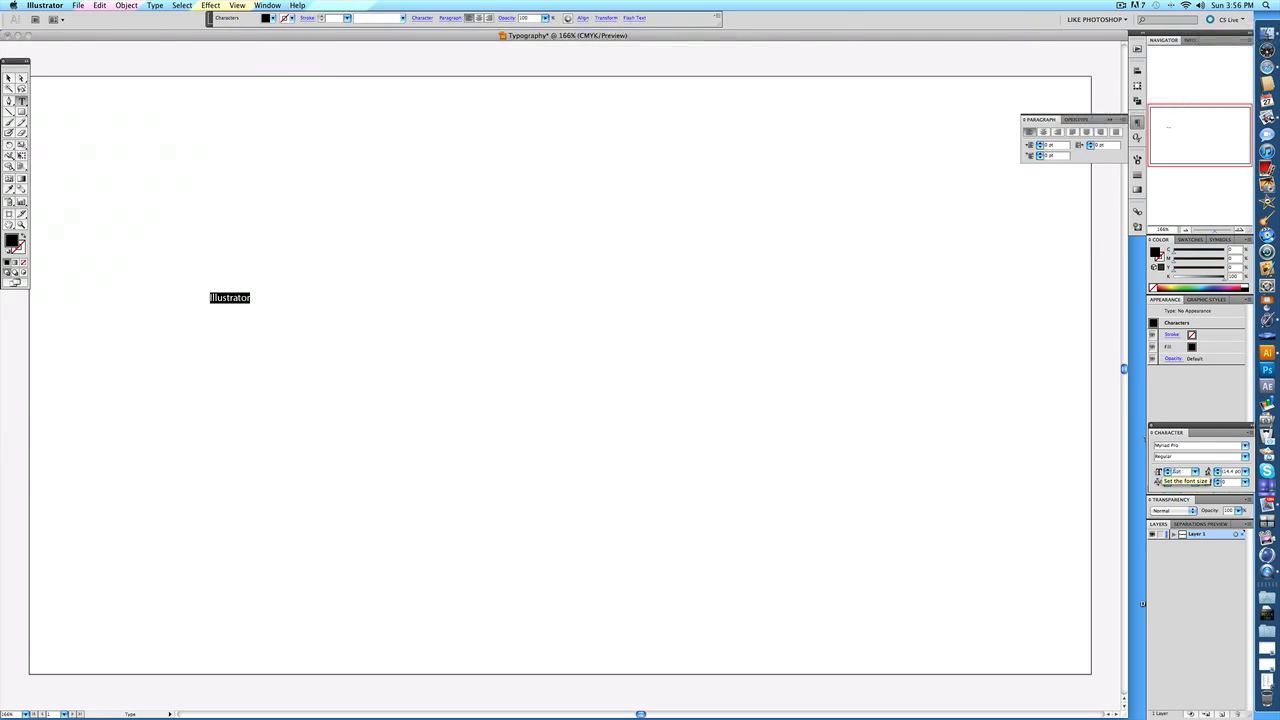
key("Return")
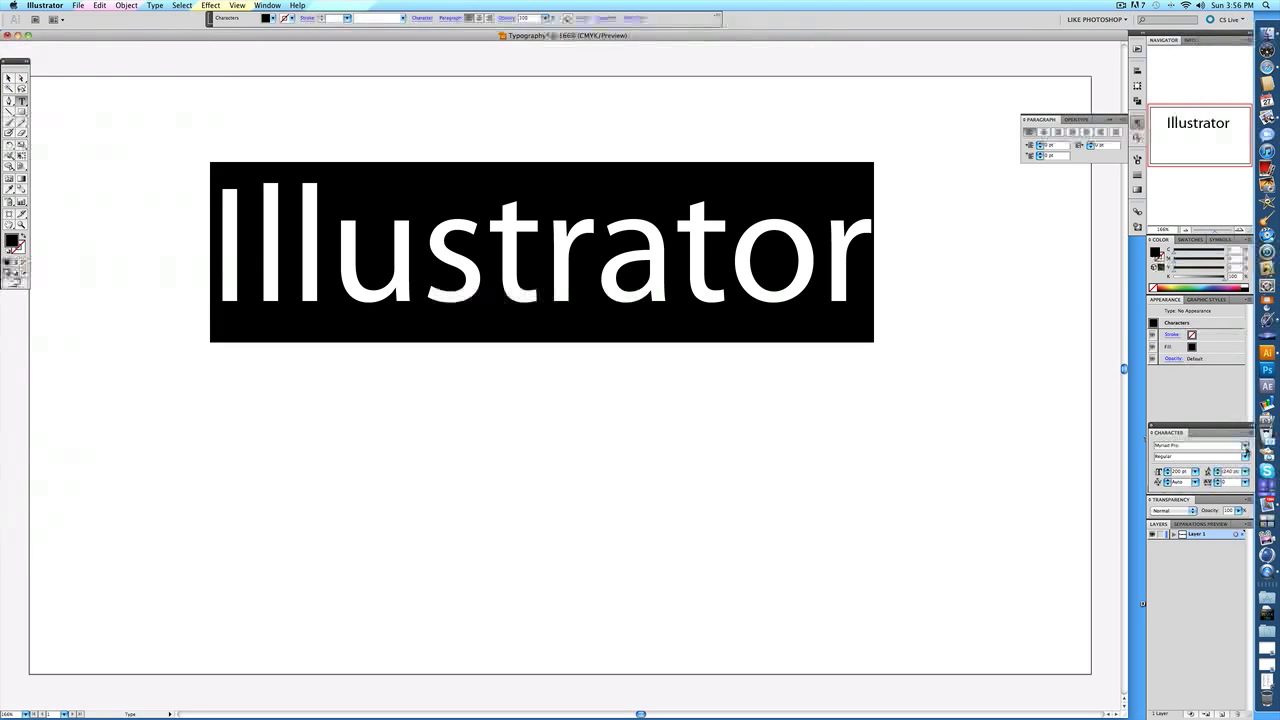
Step: Apply Helvetica Neue Bold to the word and append '!' after it
left_click(1243, 446)
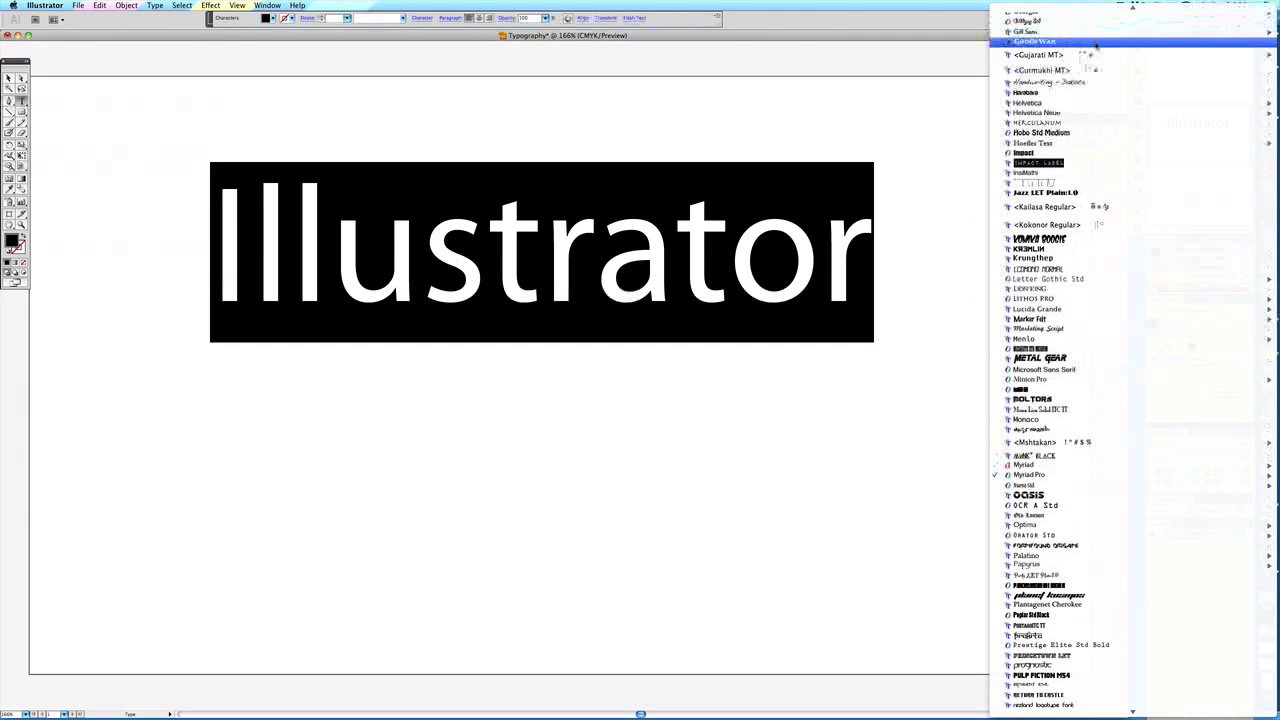
mouse_move(1095, 12)
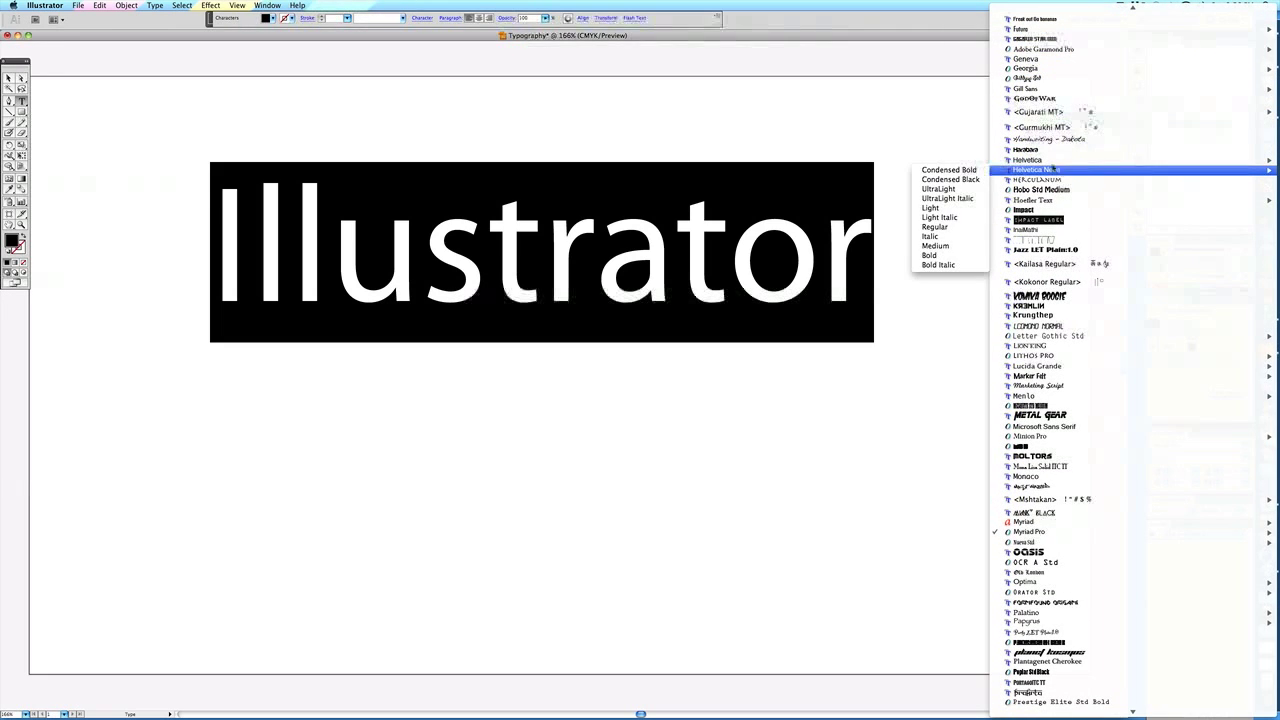
mouse_move(1030, 169)
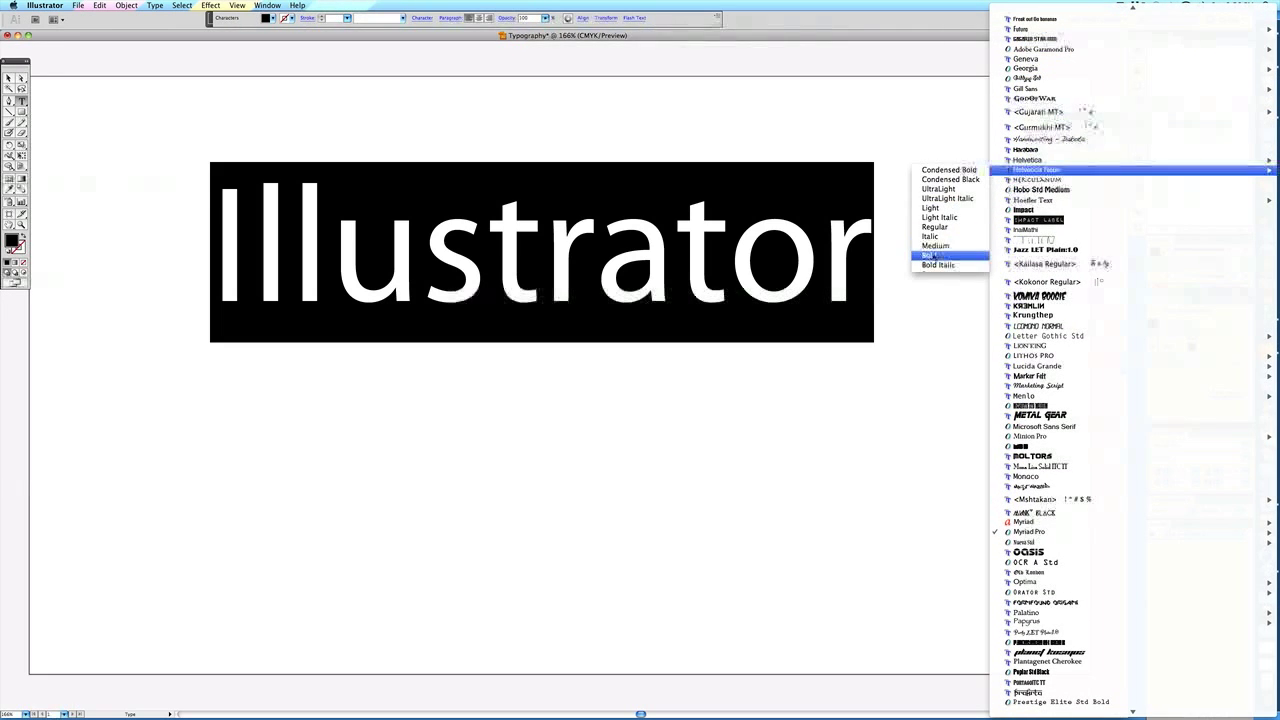
left_click(931, 253)
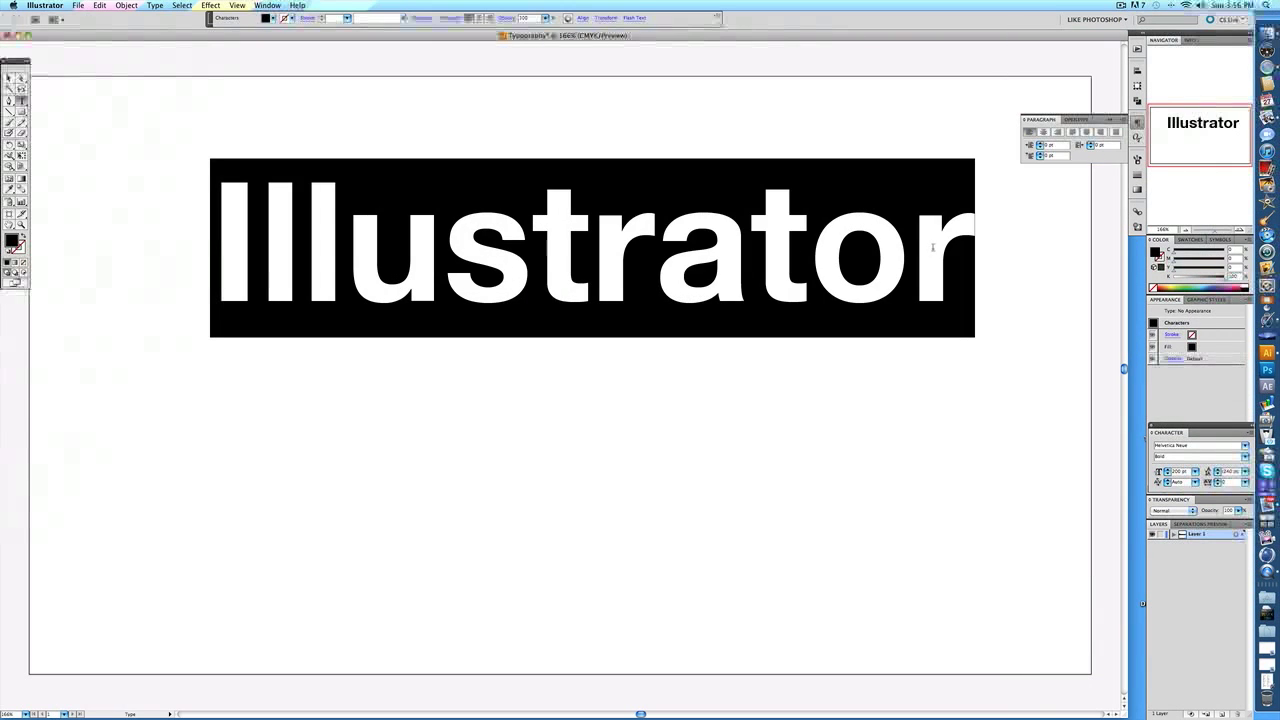
key("Right")
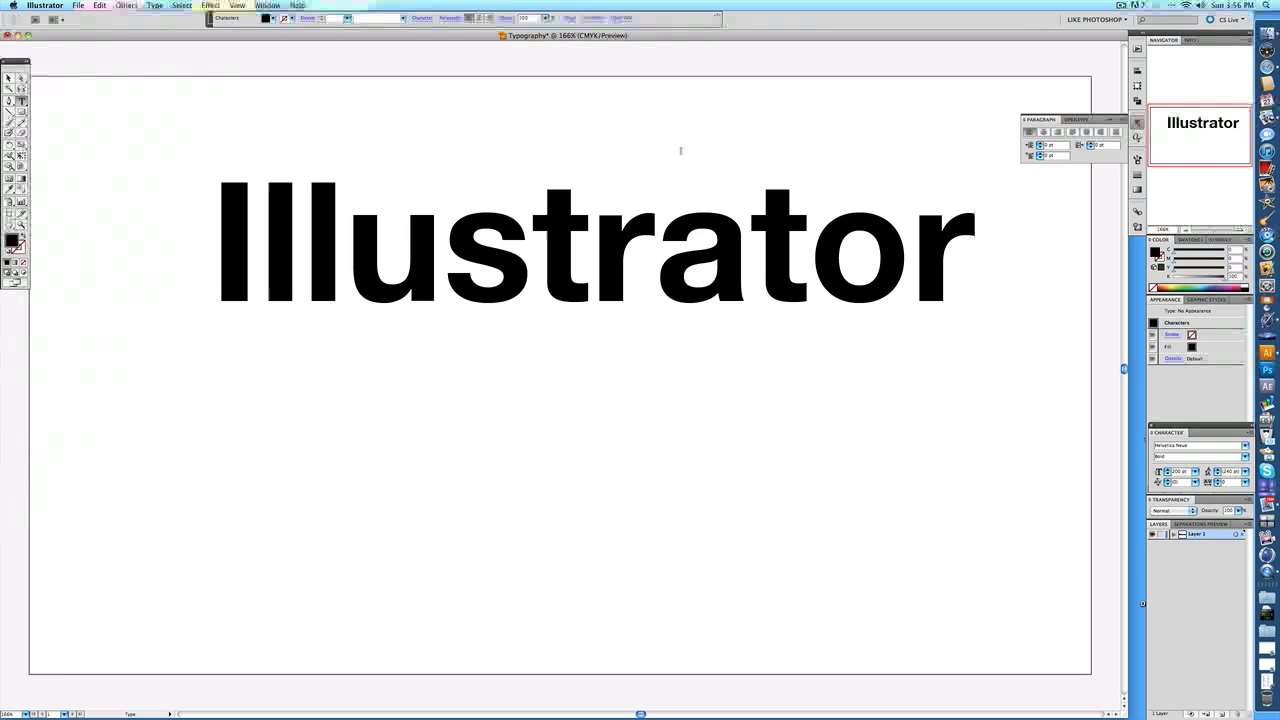
type("!")
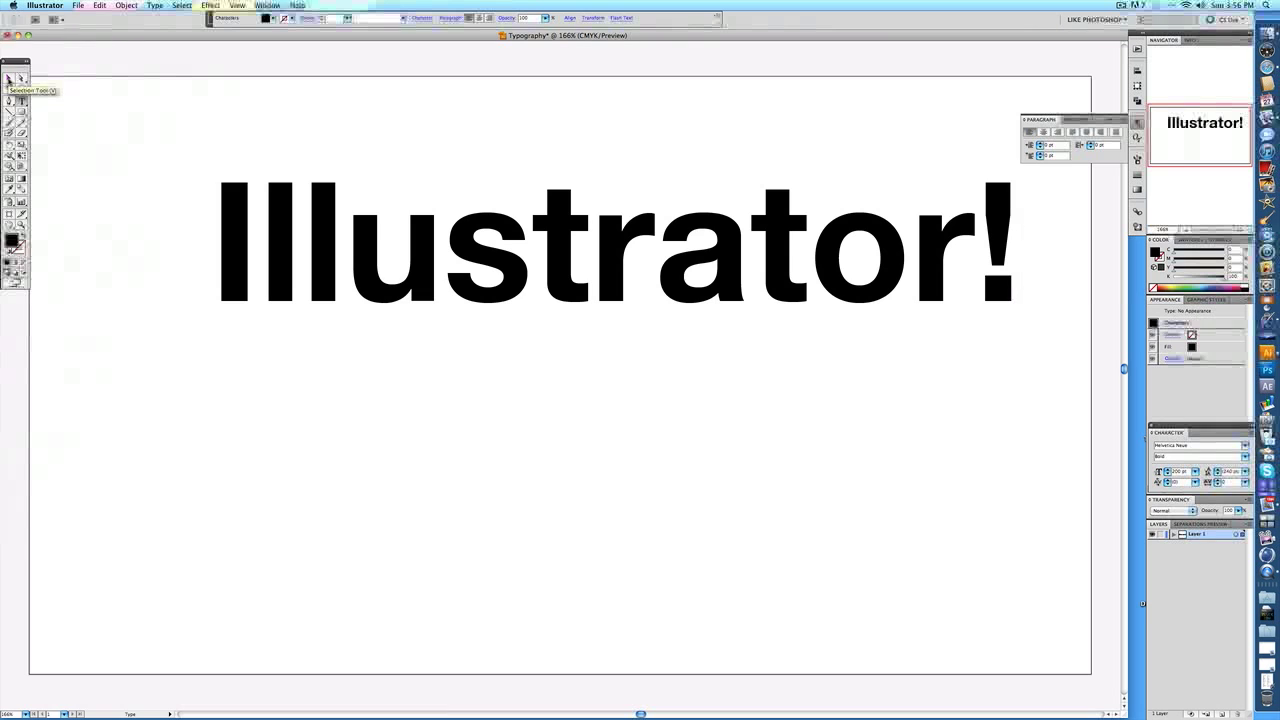
Step: Nudge the 'Illustrator!' text into position and convert it to outlines
left_click(8, 80)
left_click_drag(688, 241, 660, 257)
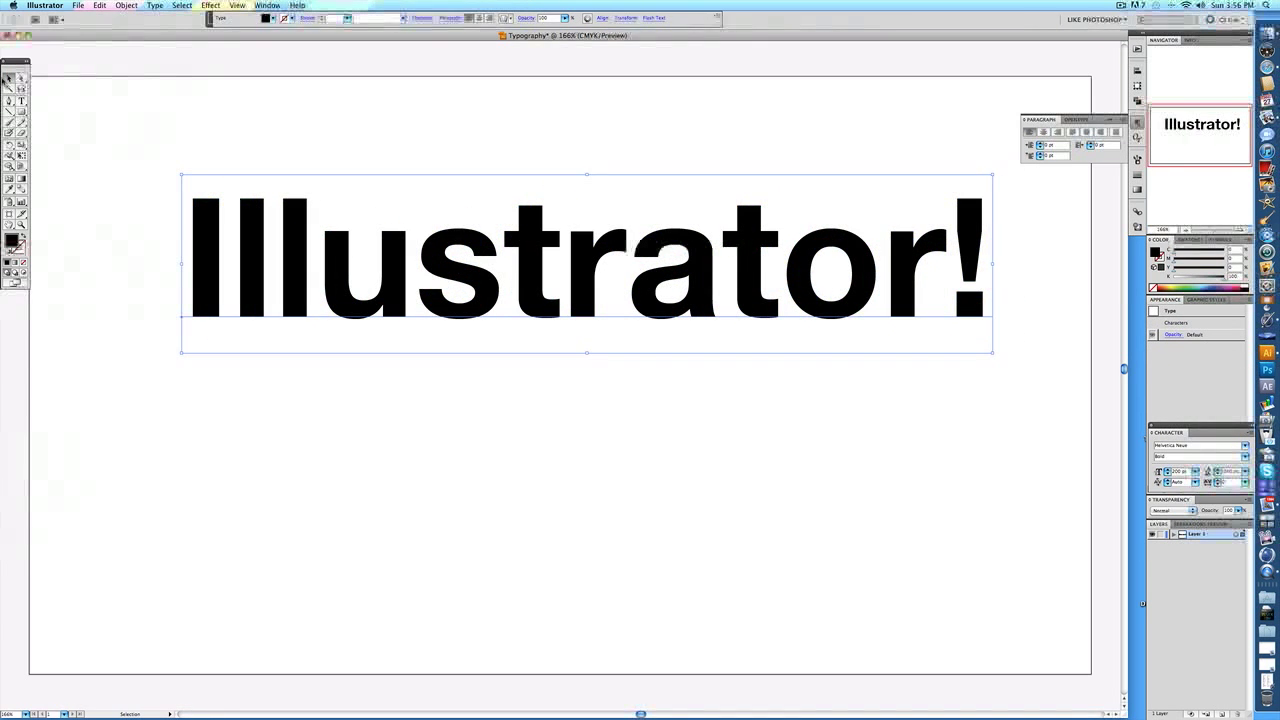
left_click_drag(490, 281, 492, 266)
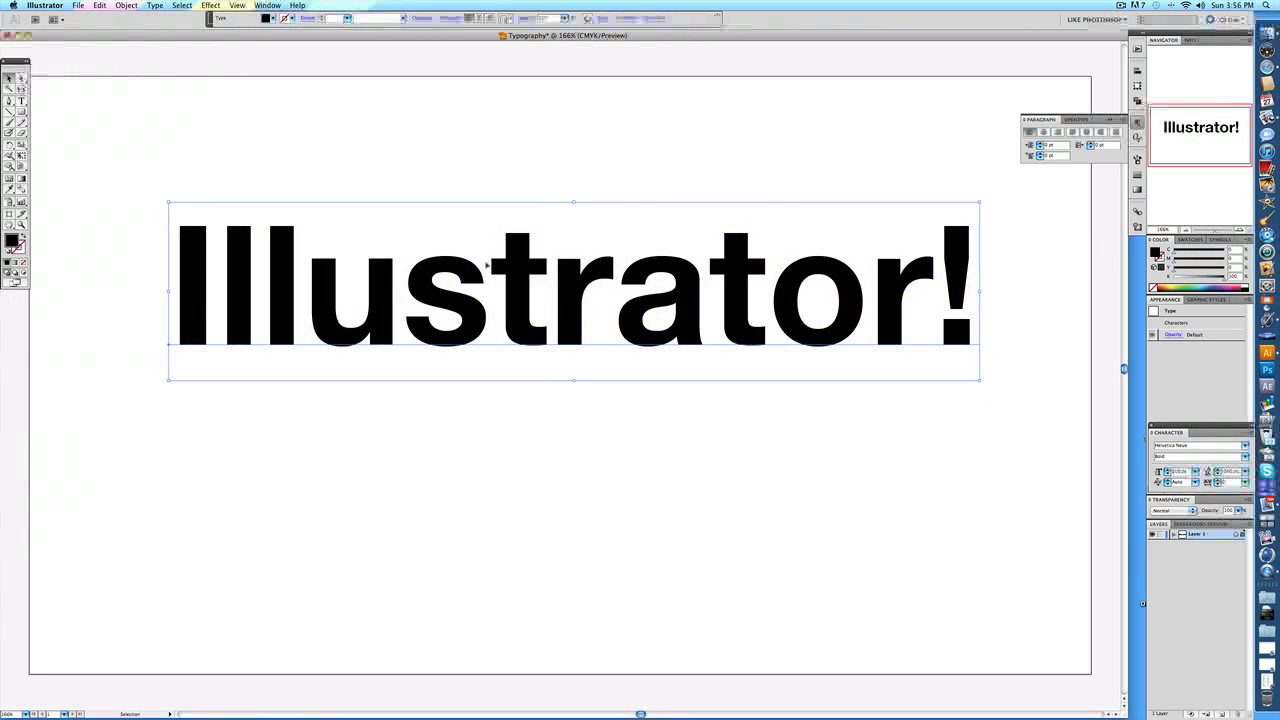
right_click(147, 325)
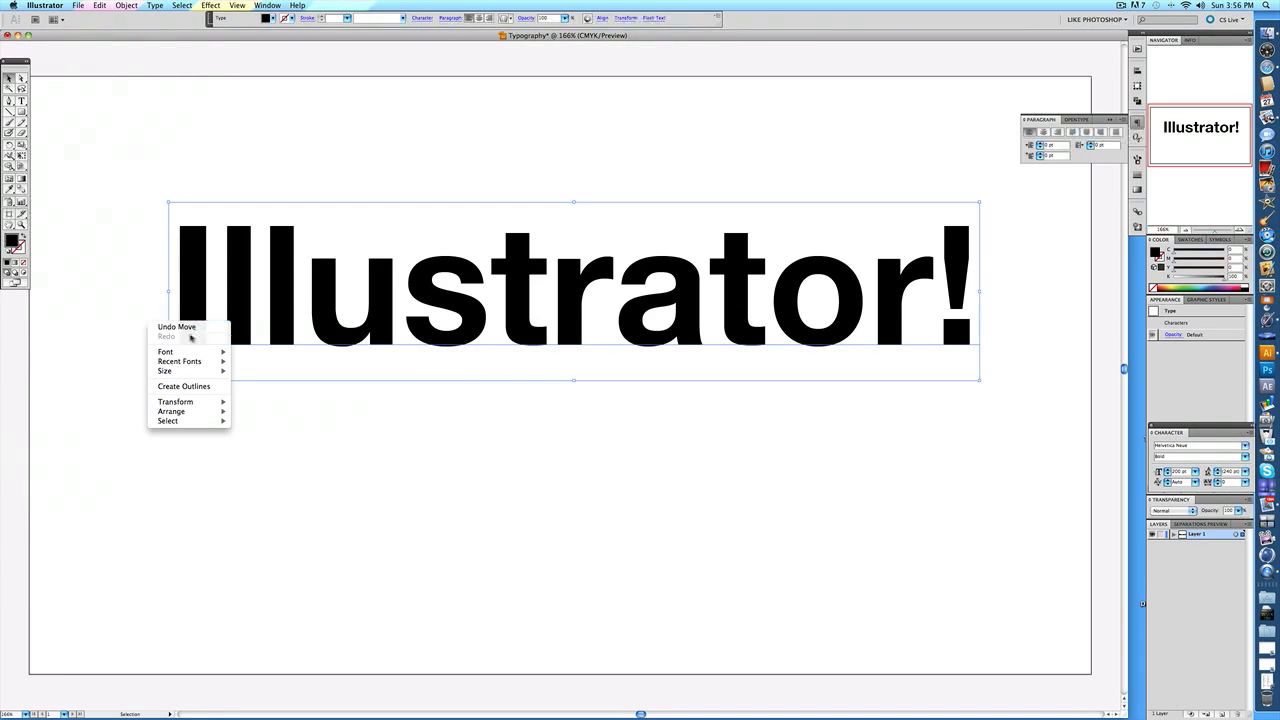
mouse_move(197, 347)
left_click(186, 390)
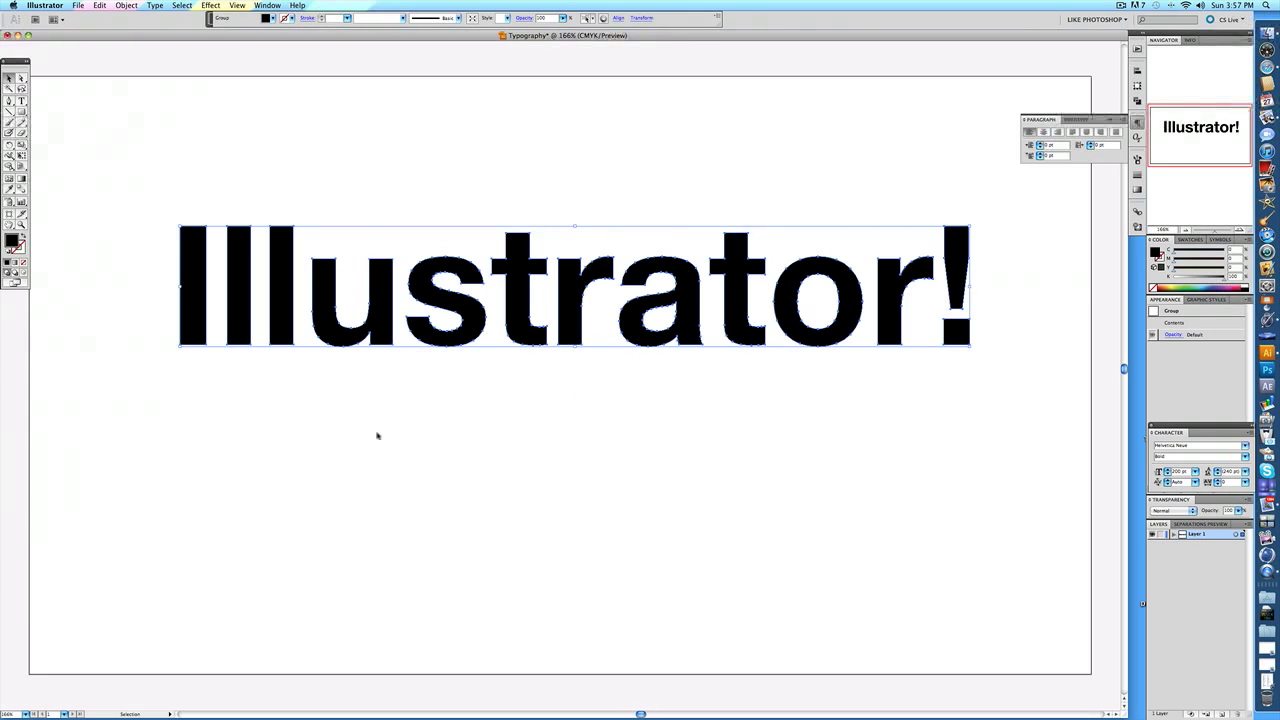
Step: Nudge the outlines right and drag the I's top anchors up to the artboard top
key("Right")
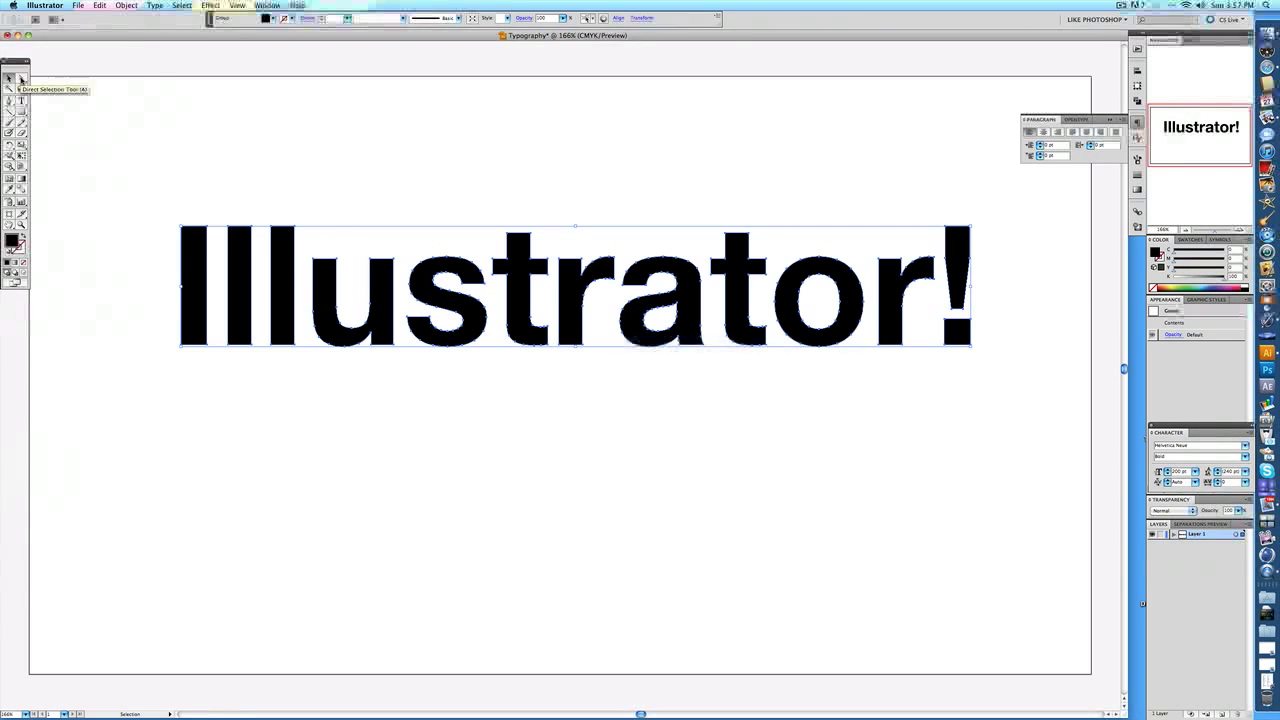
left_click(20, 79)
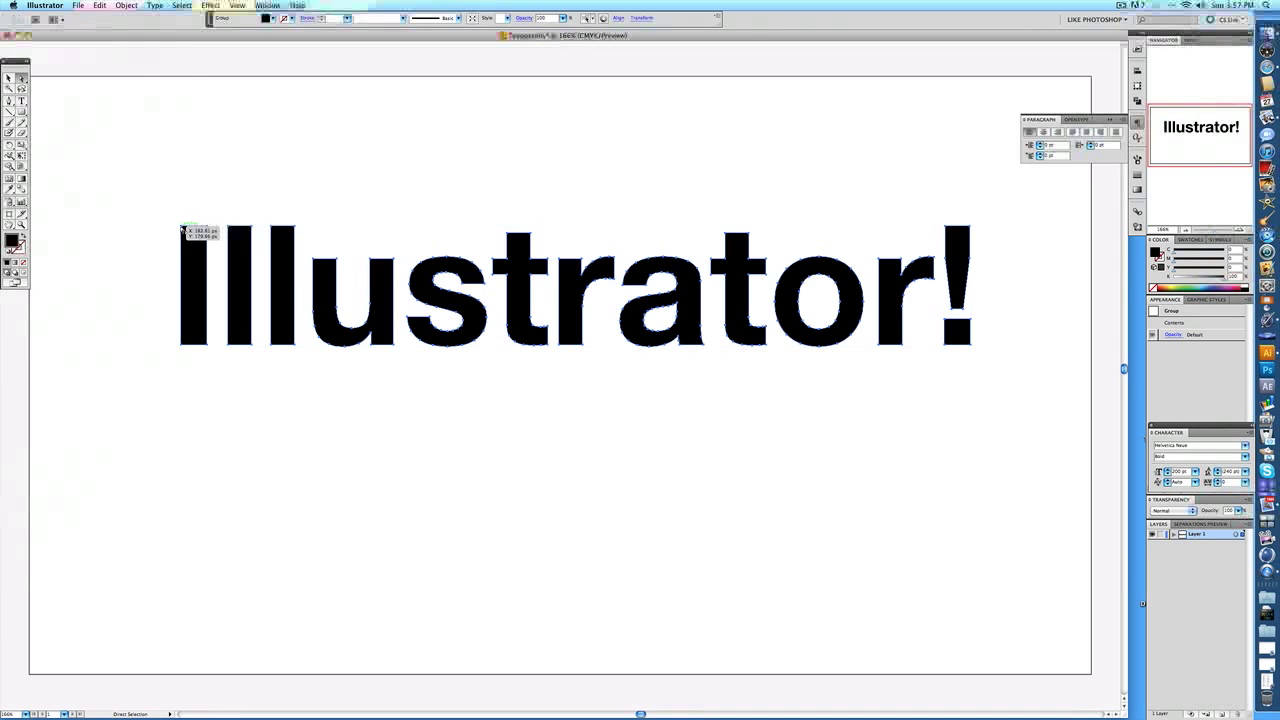
left_click(182, 229)
left_click_drag(182, 229, 207, 78)
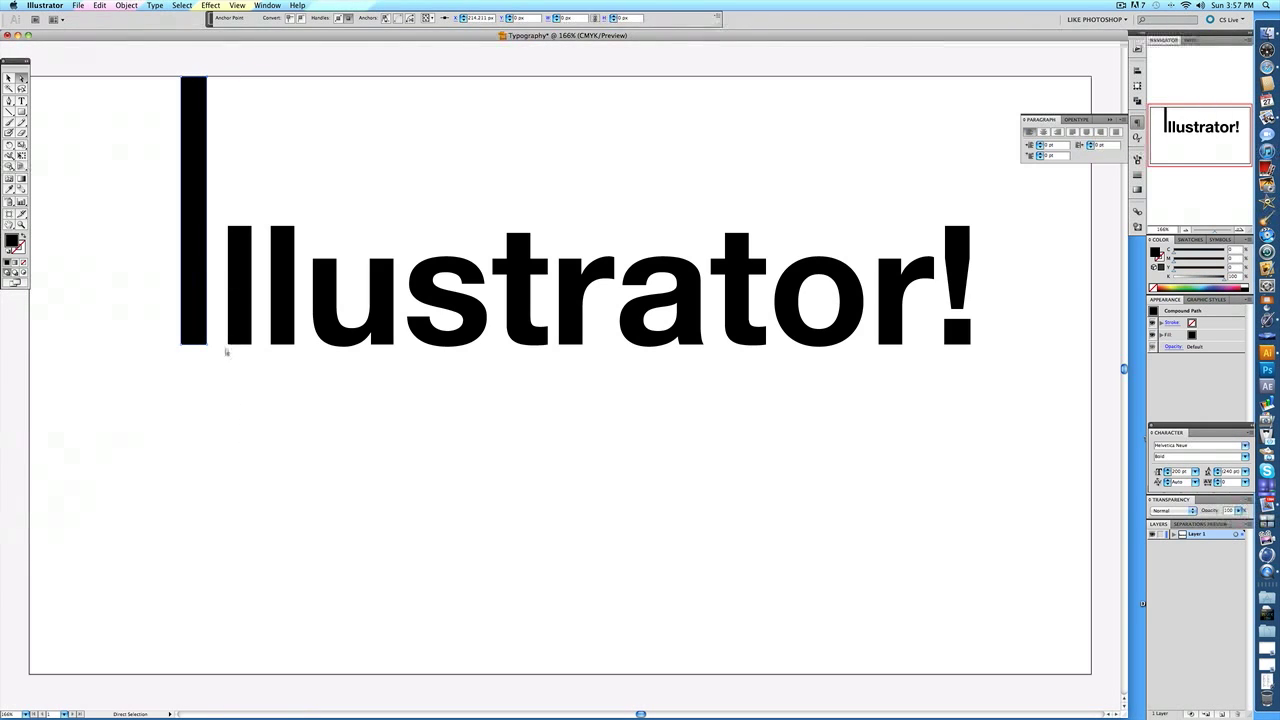
Step: Extend the first l down to the artboard bottom and shift part of the t right
left_click_drag(228, 344, 228, 673)
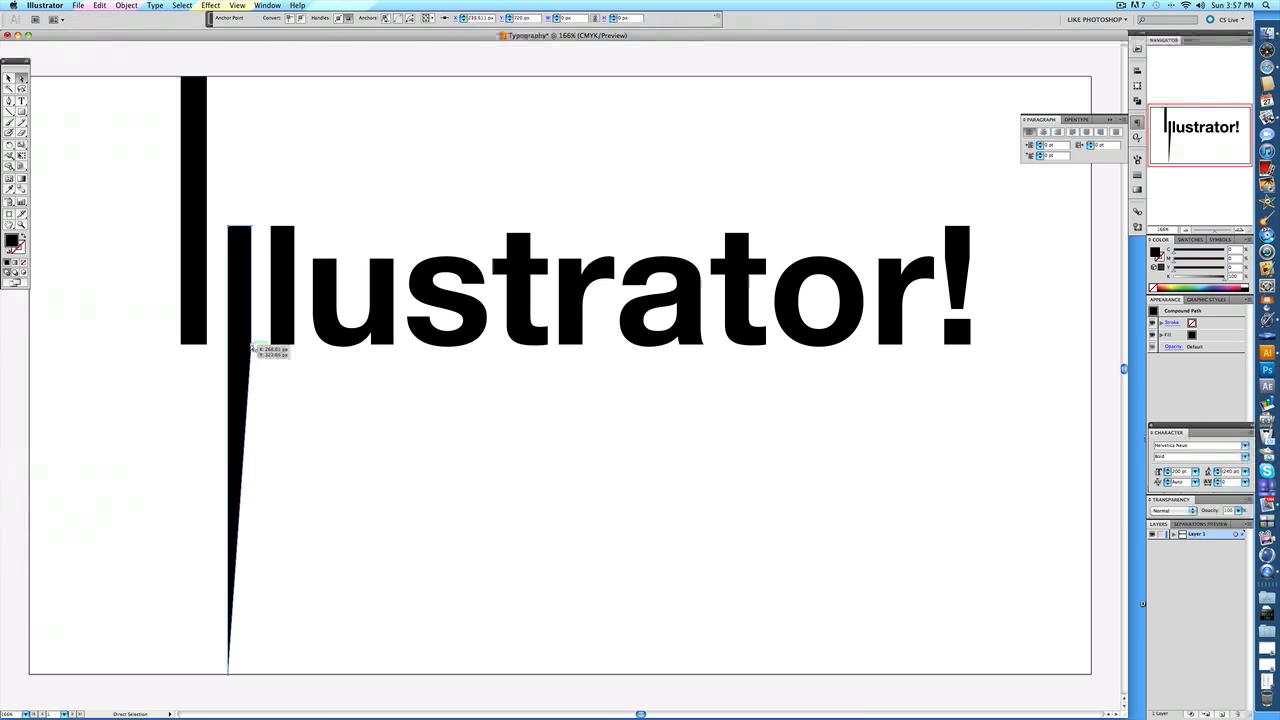
left_click_drag(254, 350, 249, 672)
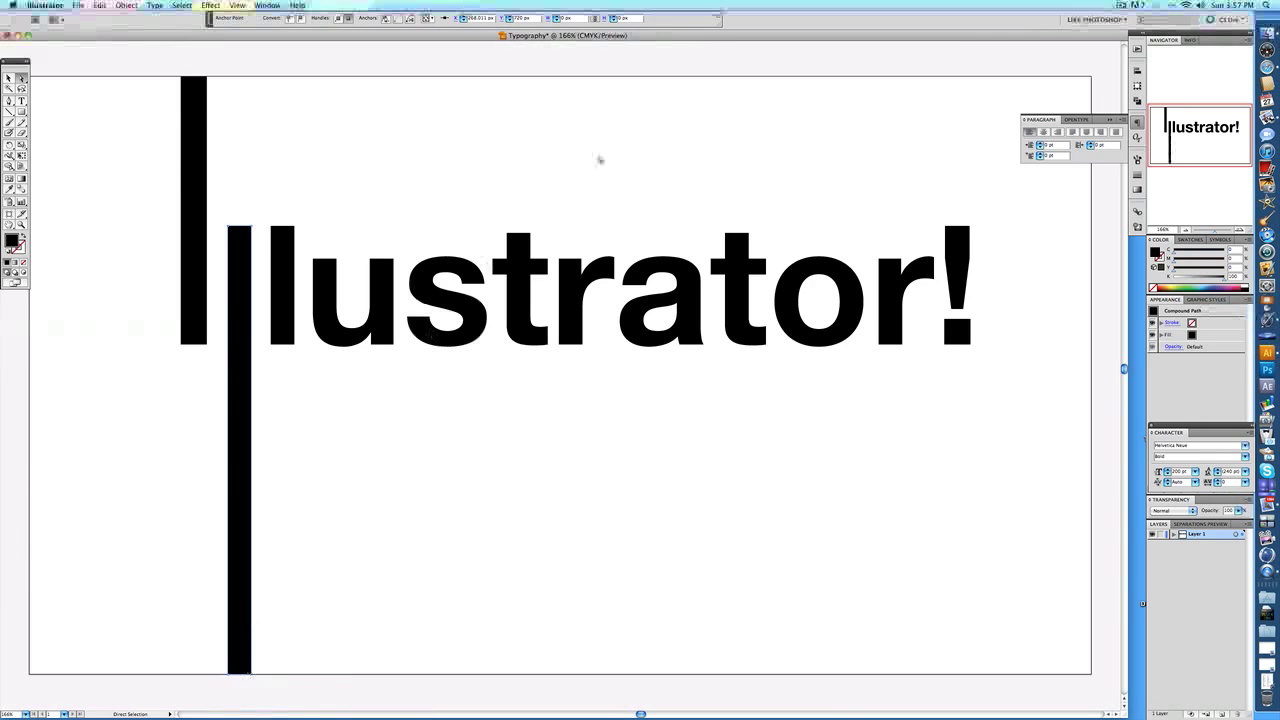
left_click_drag(545, 265, 578, 277)
Step: Slide part of the second t to the right and save the document
left_click(570, 278)
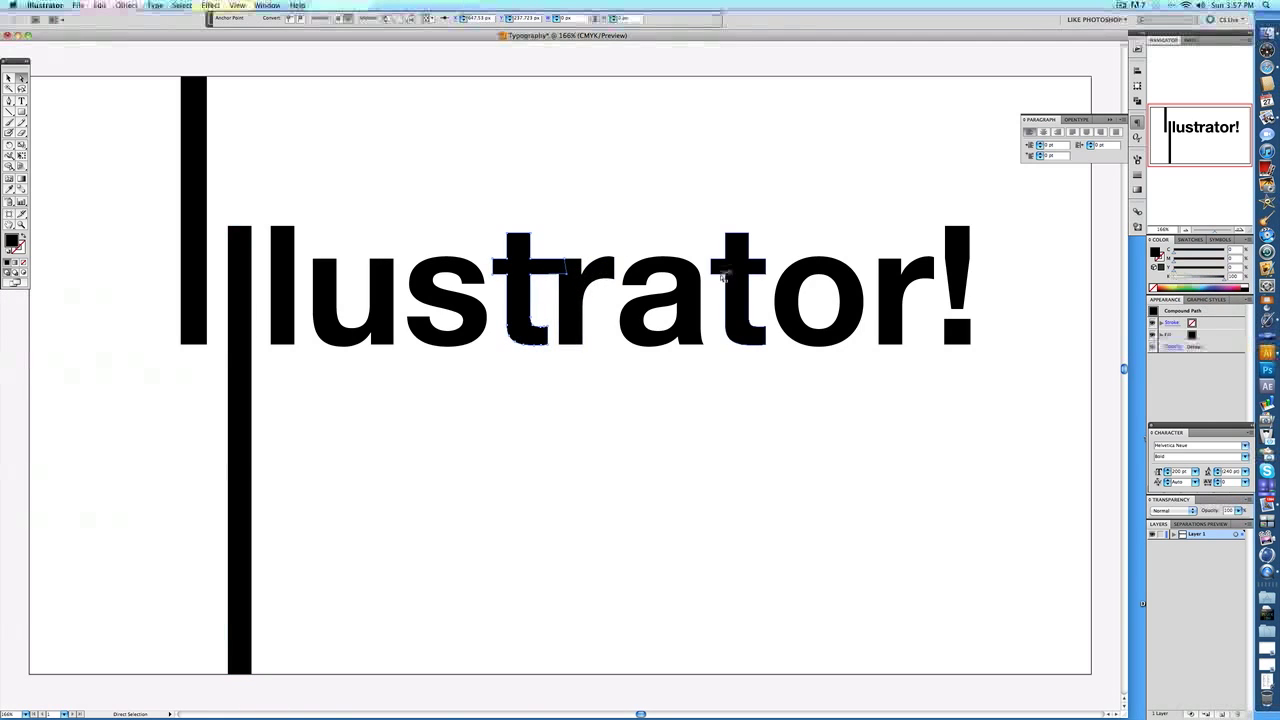
left_click_drag(768, 265, 808, 271)
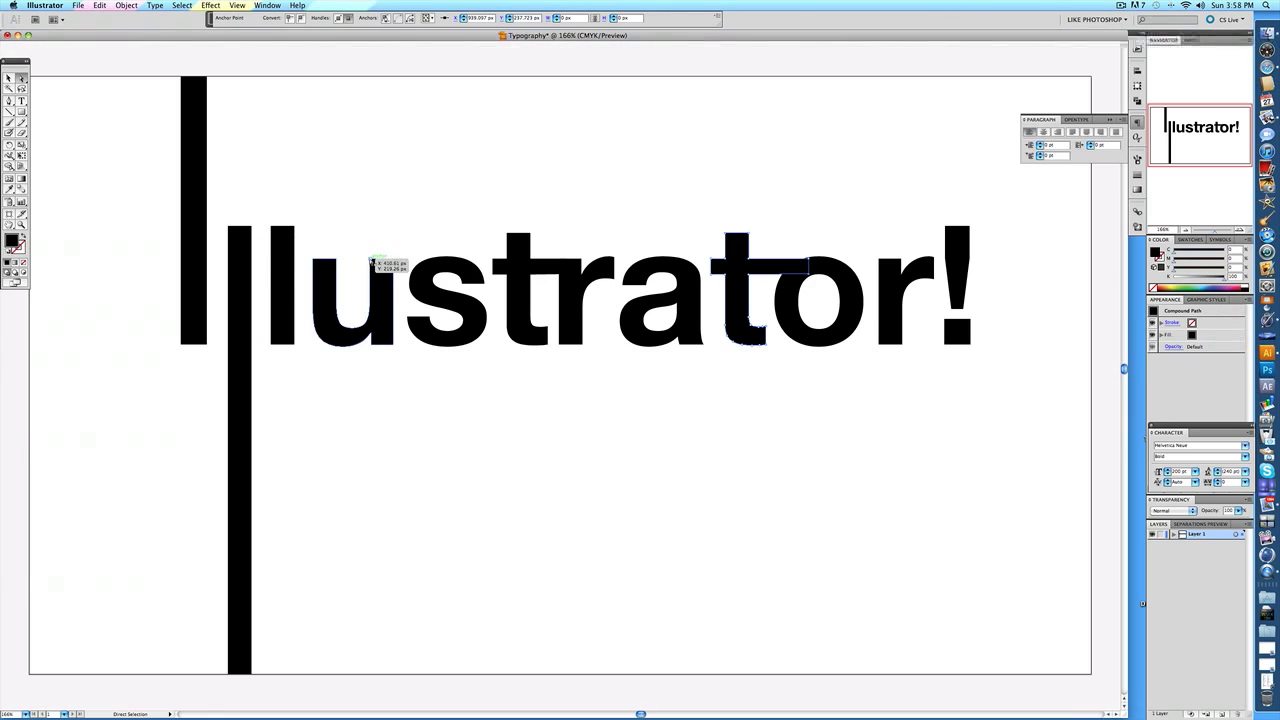
key("cmd+s")
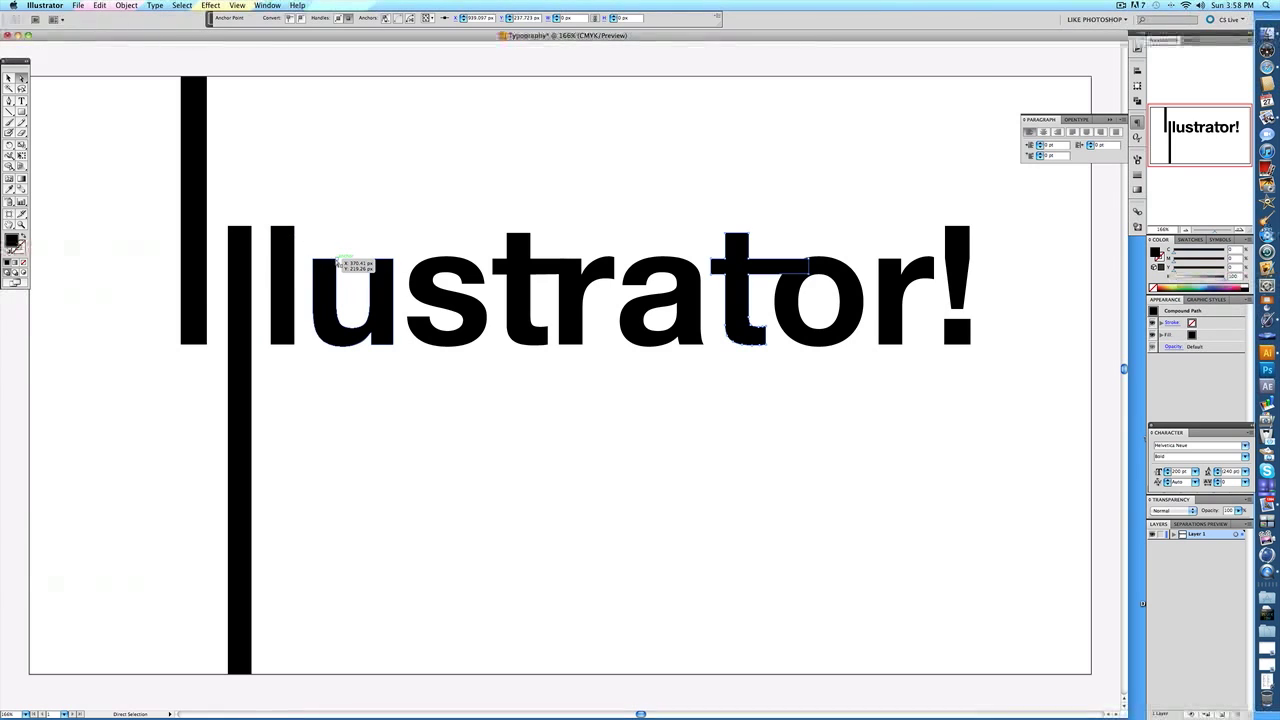
Step: Lower an anchor on the u, then stretch the t's bottom into a leg below the baseline
mouse_move(335, 263)
left_mouse_down()
mouse_move(340, 272)
mouse_move(312, 259)
left_mouse_up()
left_click(323, 192)
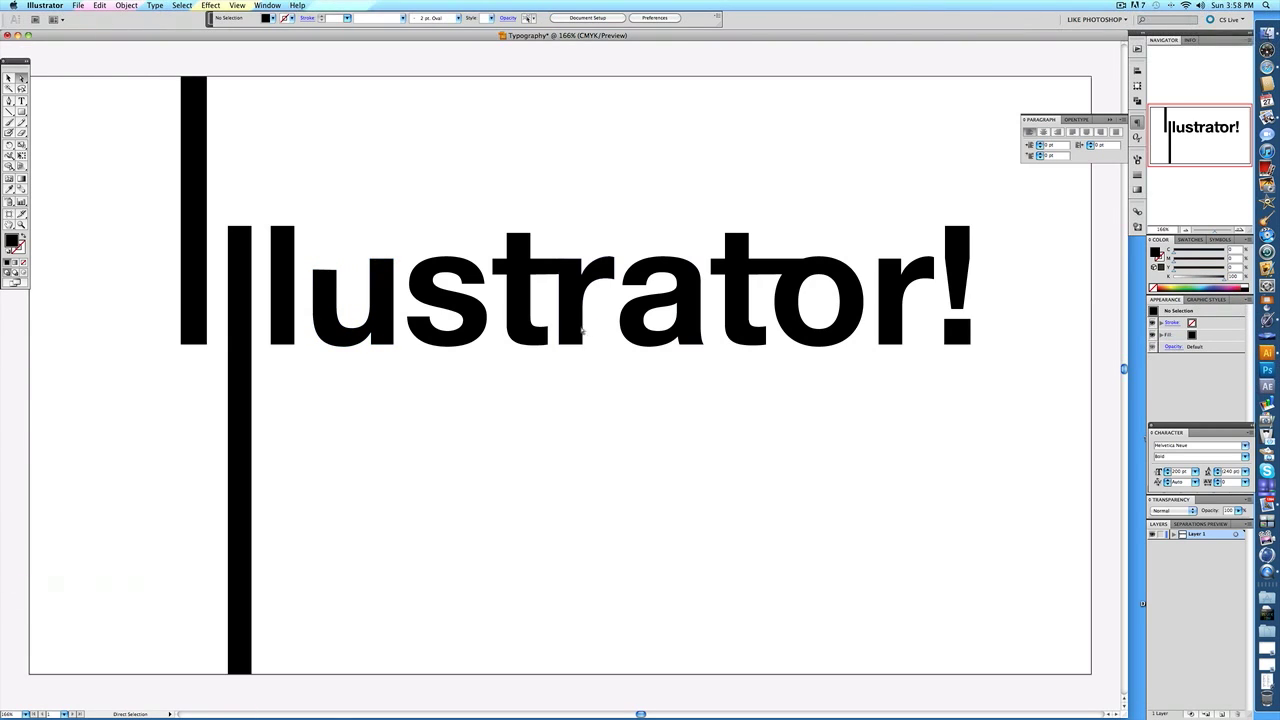
left_click_drag(550, 331, 562, 421)
left_click(693, 389)
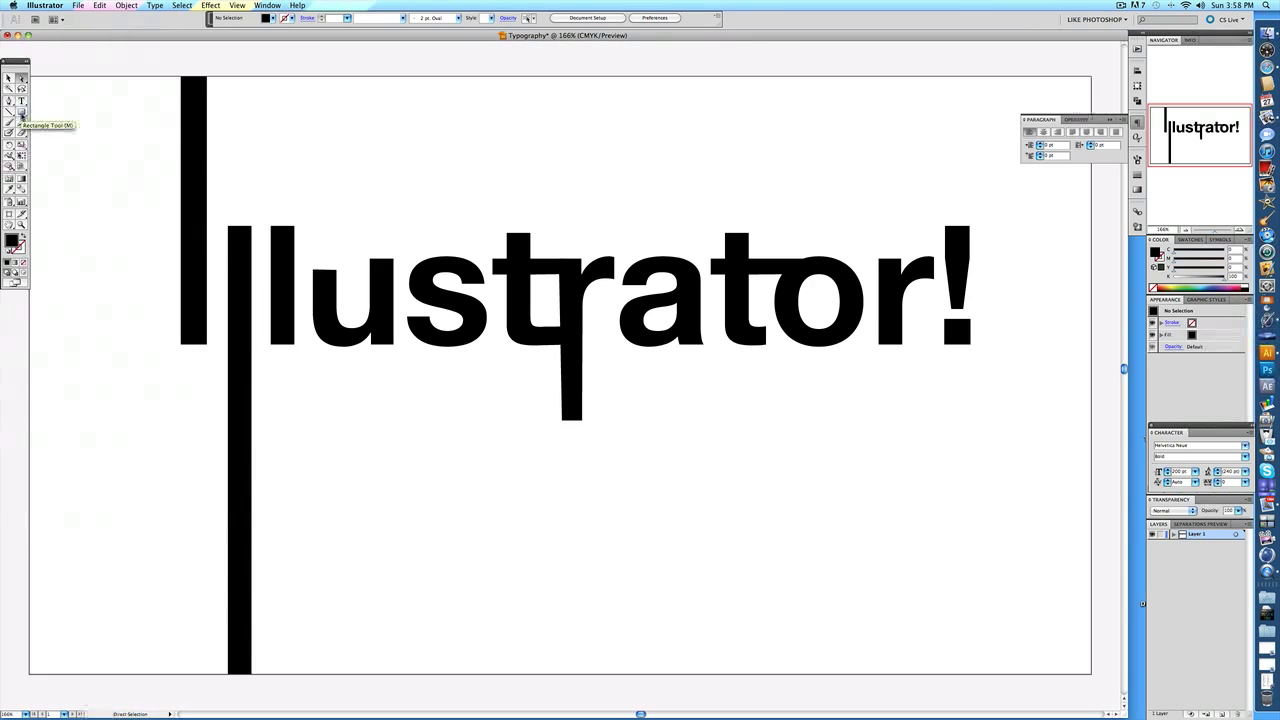
Step: Draw a small black star and move it onto the top of the u
left_click_drag(21, 113, 75, 158)
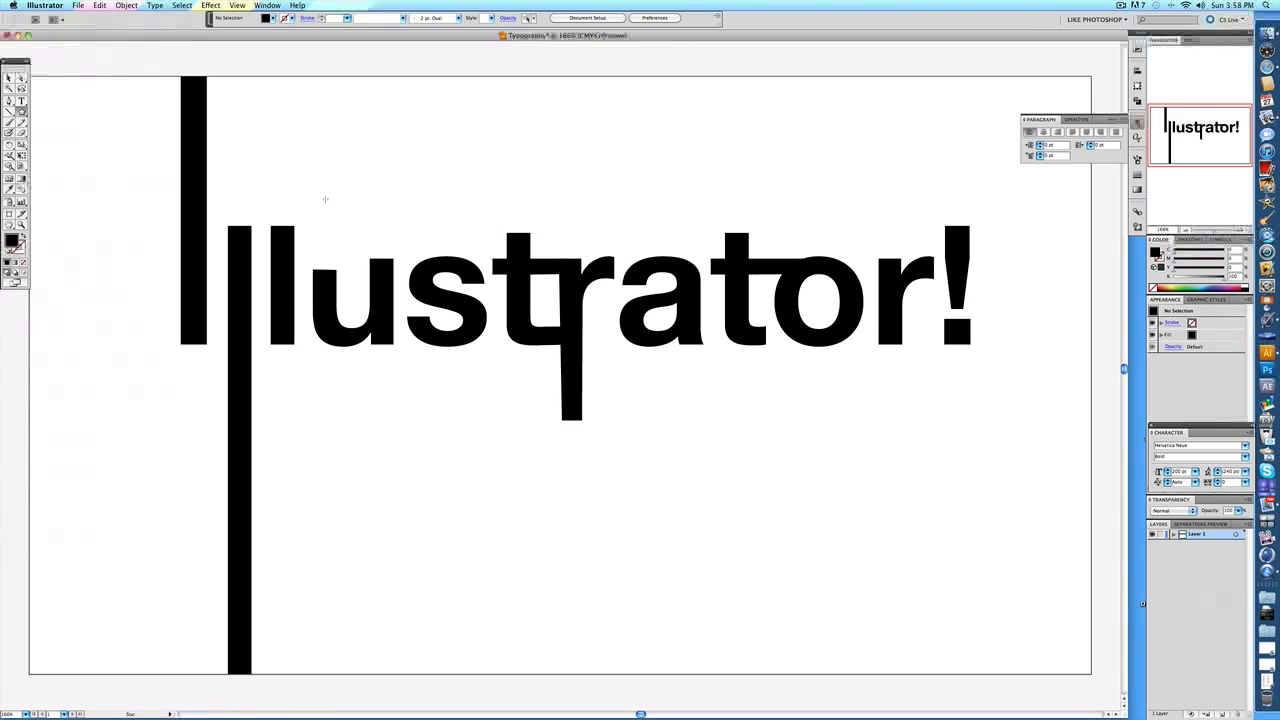
left_click_drag(324, 199, 334, 210)
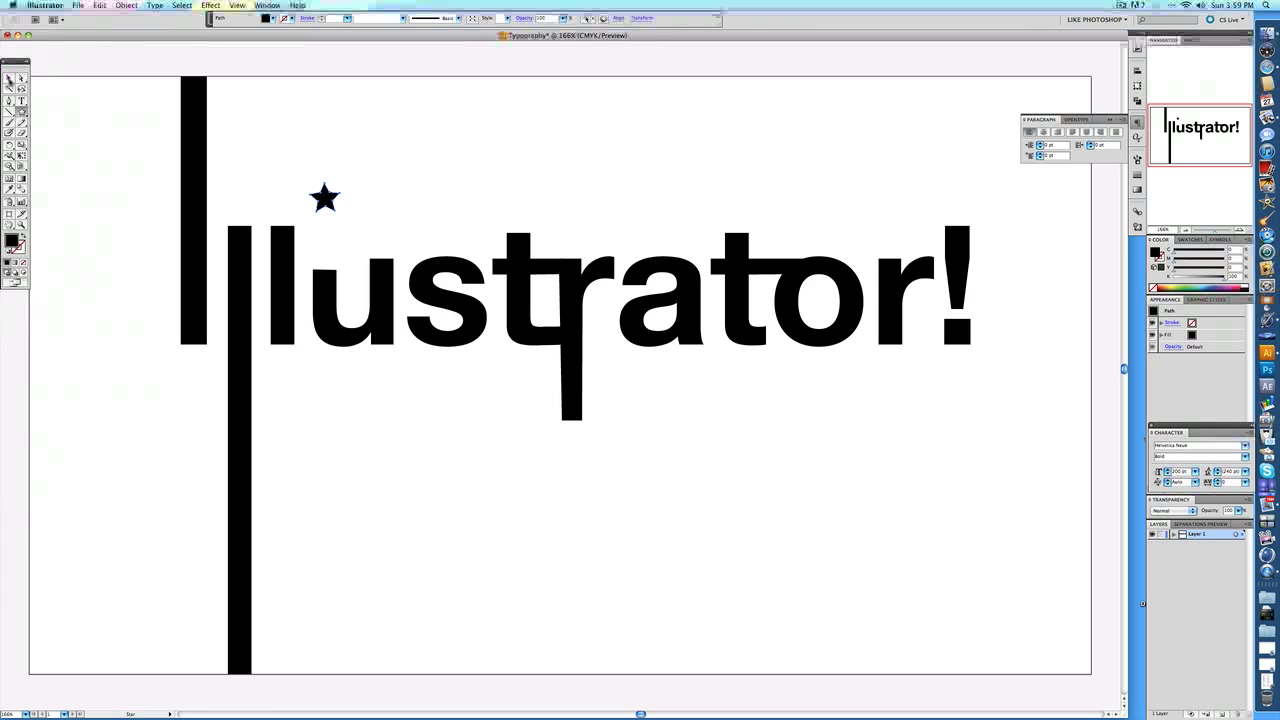
left_click(9, 78)
left_click_drag(325, 199, 352, 274)
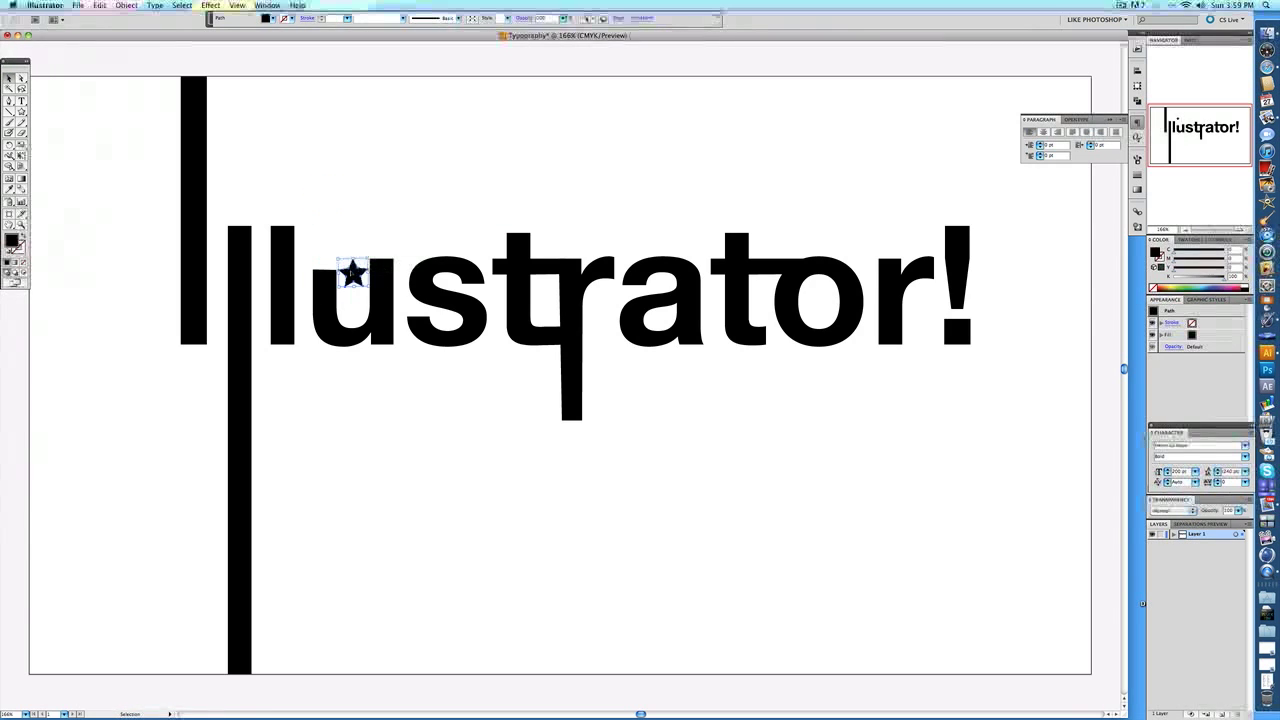
left_click(361, 196)
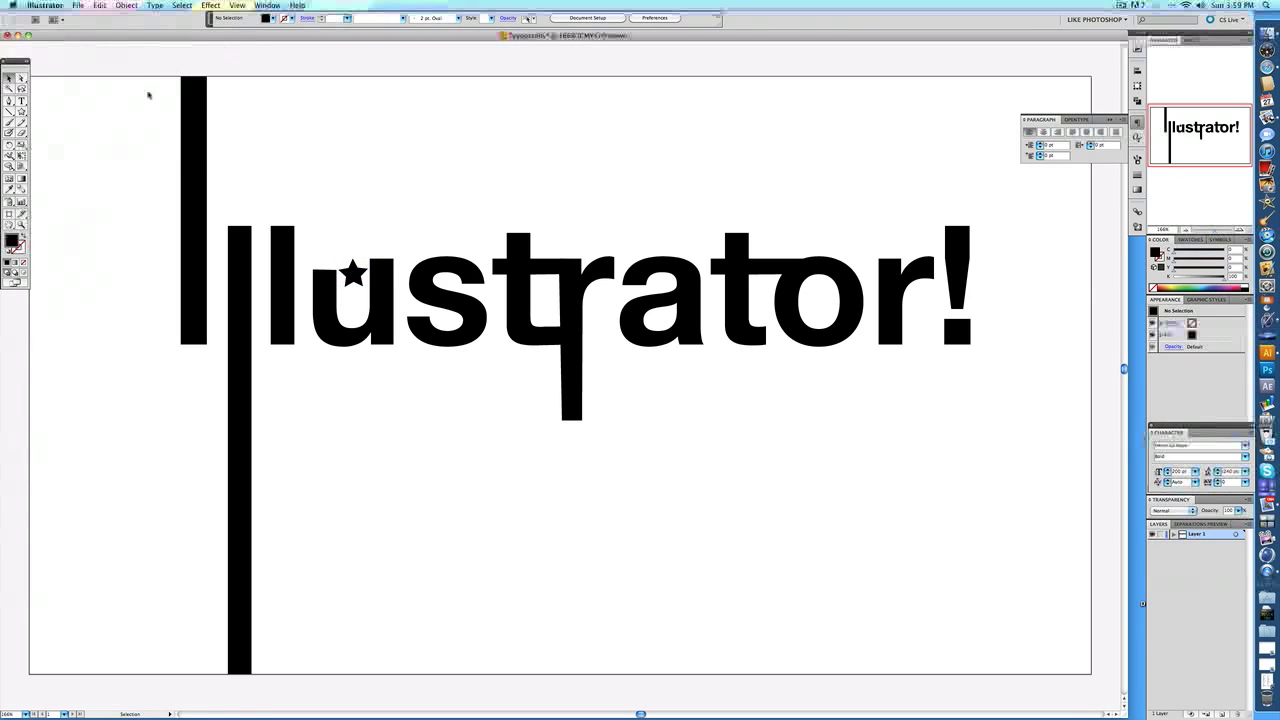
Step: Draw a small black circle, discarding a stray wide ellipse, and move it into the o
left_click_drag(21, 112, 65, 135)
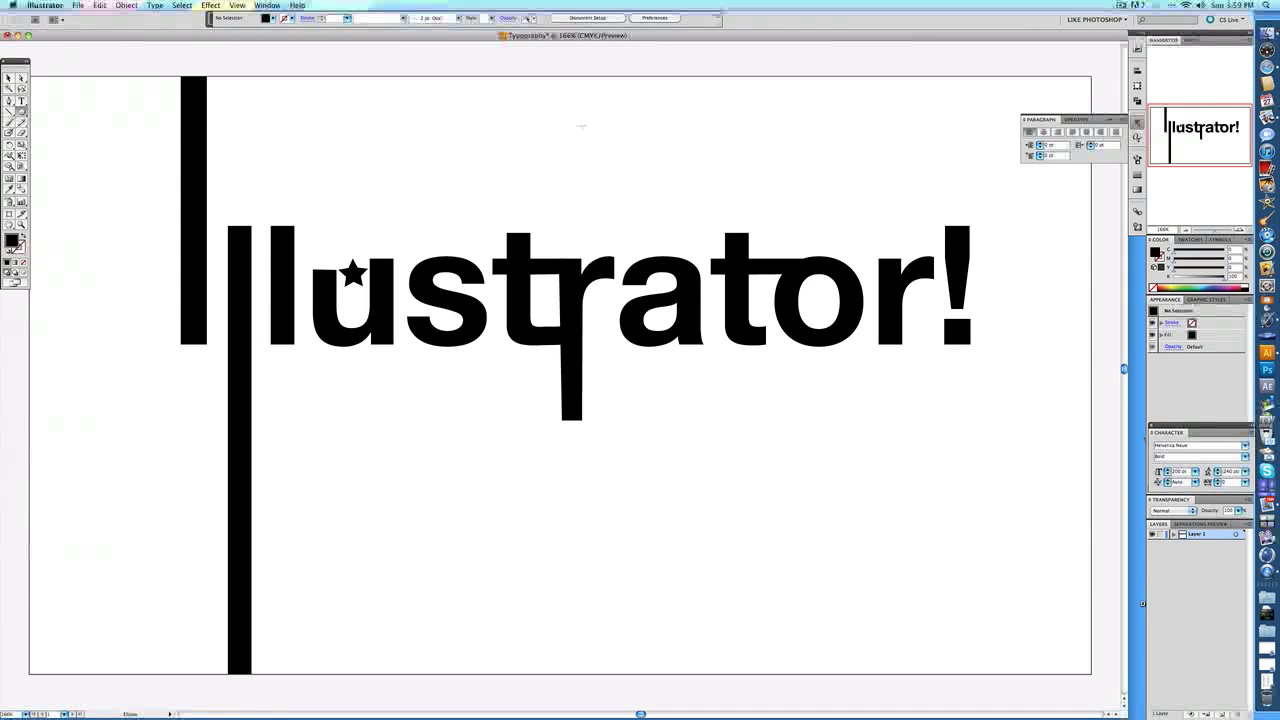
left_click_drag(582, 125, 916, 185)
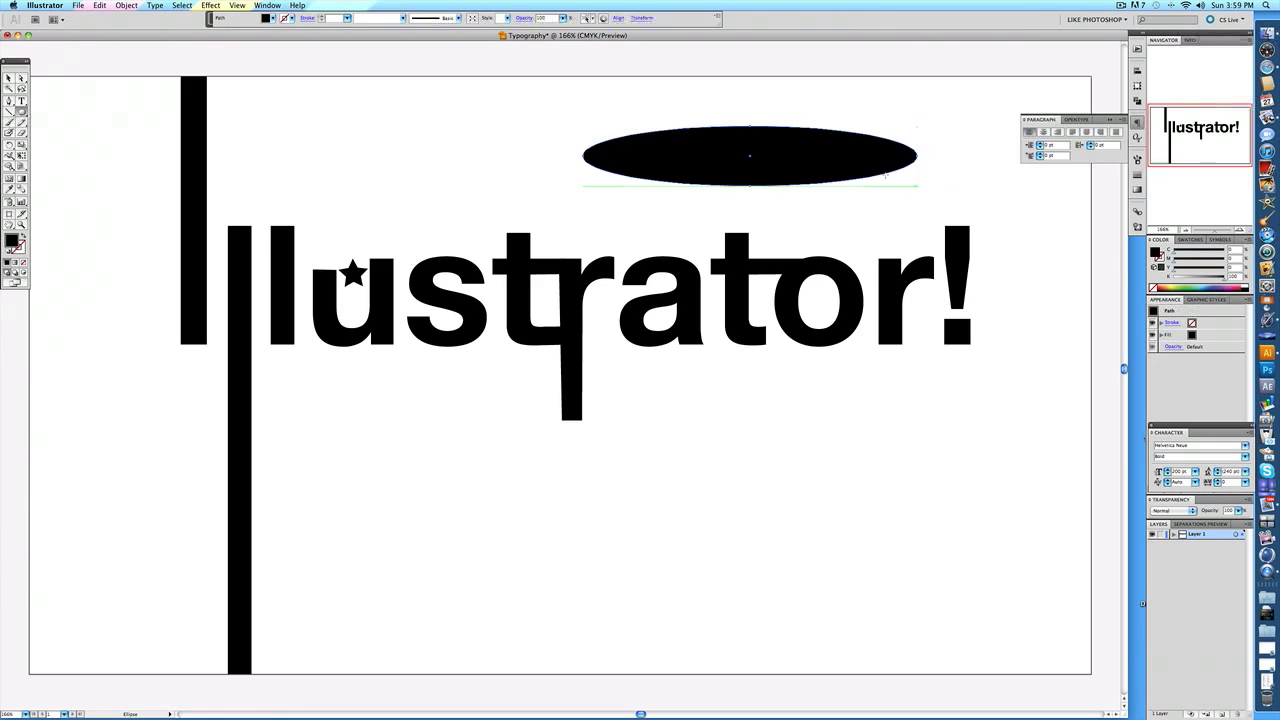
key("Delete")
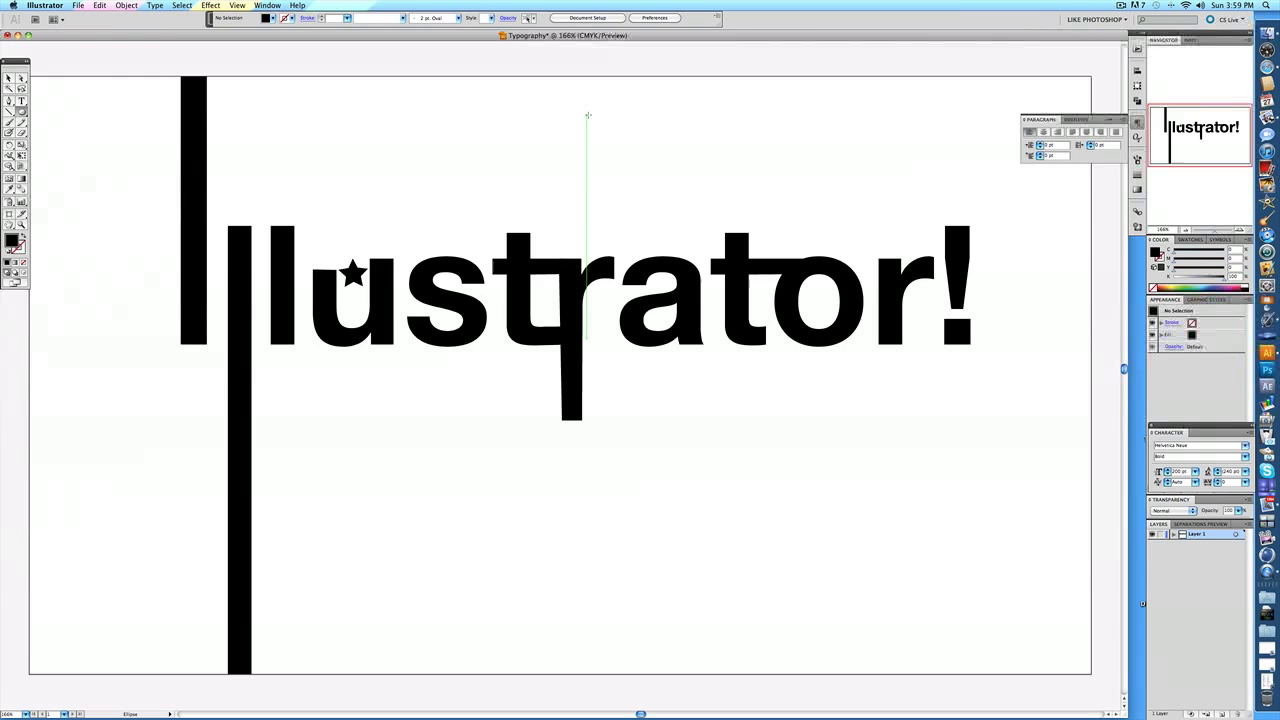
mouse_move(588, 116)
left_mouse_down()
mouse_move(790, 213)
mouse_move(655, 122)
mouse_move(607, 118)
left_mouse_up()
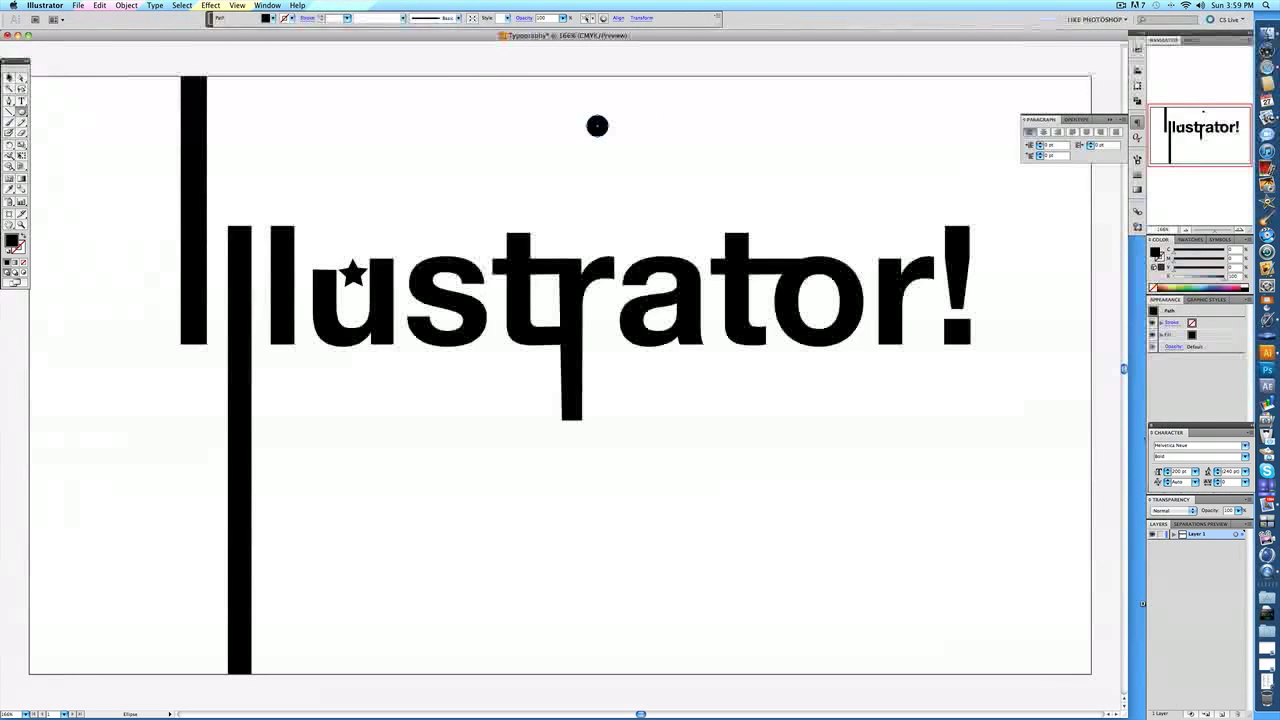
left_click(8, 78)
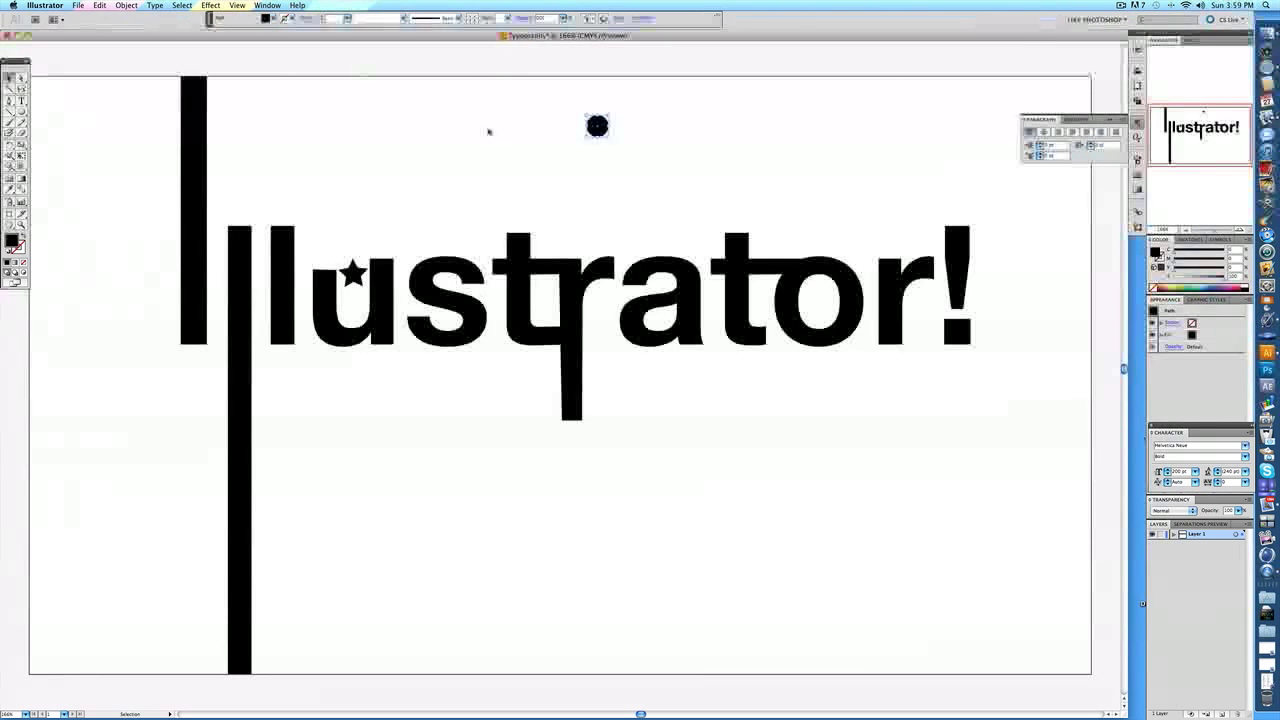
left_click_drag(597, 125, 822, 301)
left_click(811, 210)
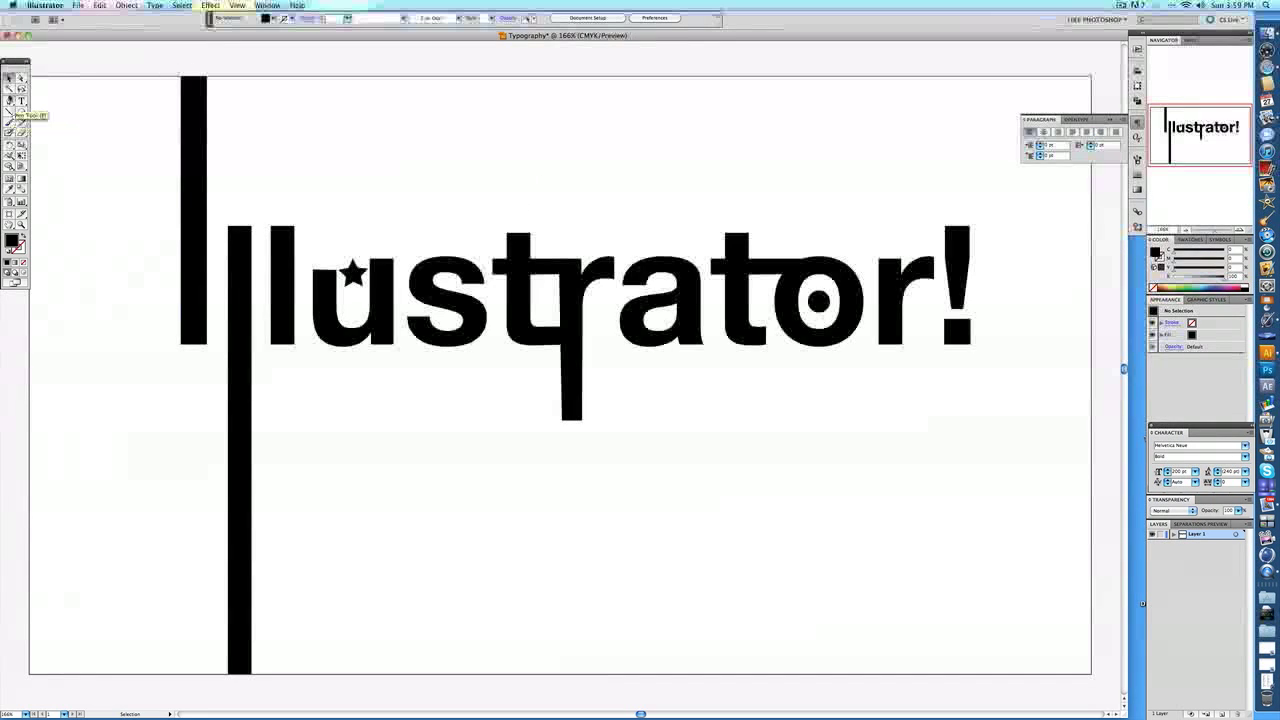
left_click(21, 113)
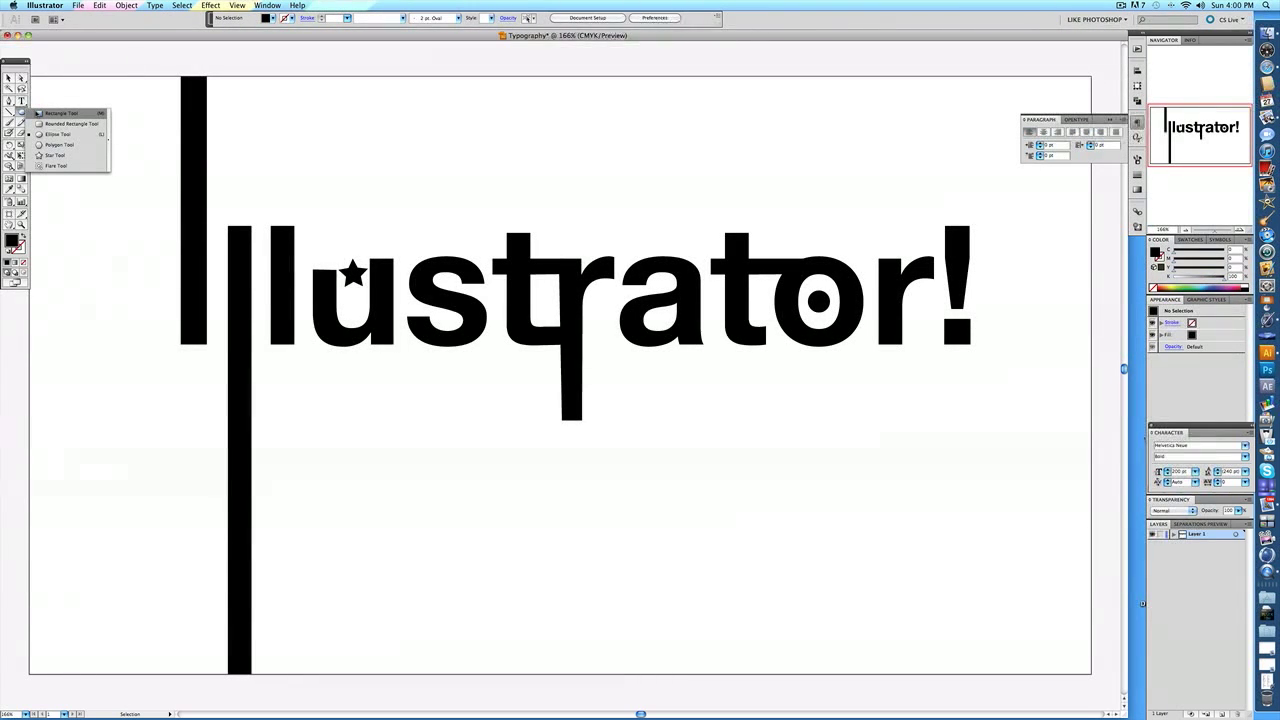
Step: Draw a thin black bar under 'rator!' from the t's leg to past the exclamation mark
left_click_drag(42, 114, 62, 124)
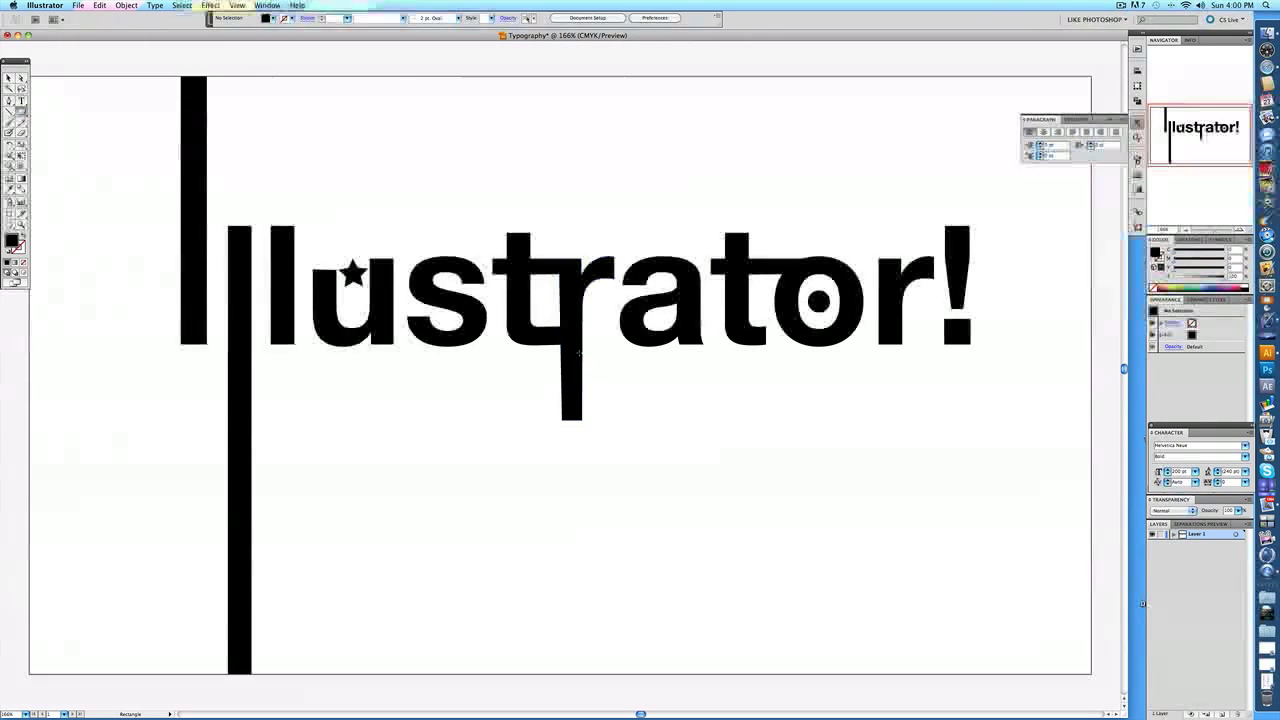
left_click_drag(578, 352, 1017, 363)
left_click(1014, 420)
left_click(686, 257)
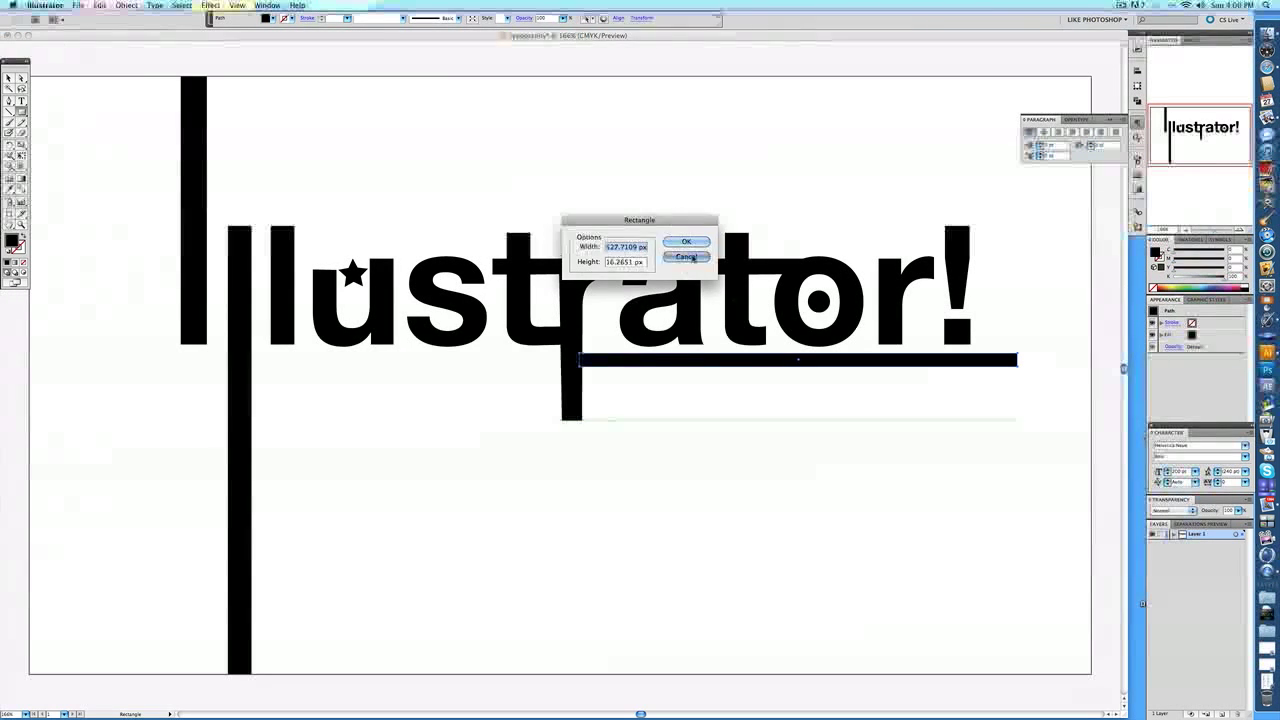
left_click(683, 238)
left_click(686, 241)
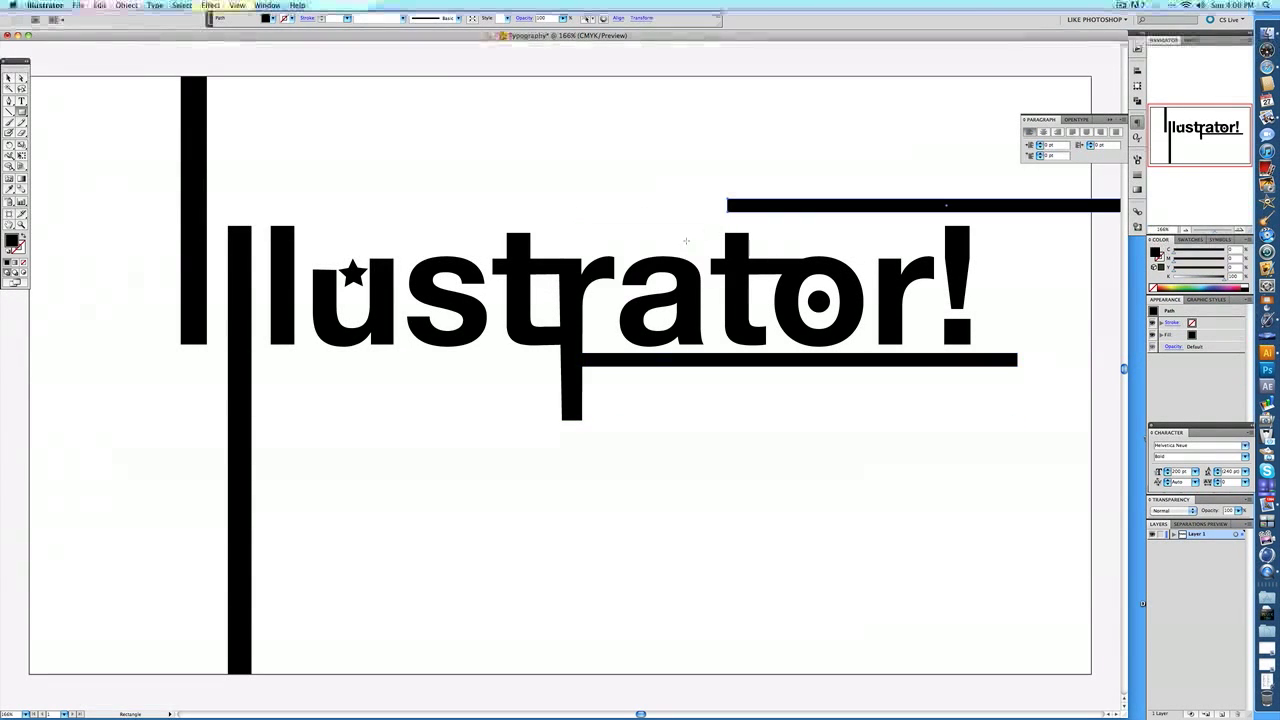
Step: Undo the stray extra bar at upper right and deselect the underline
key("ctrl+z")
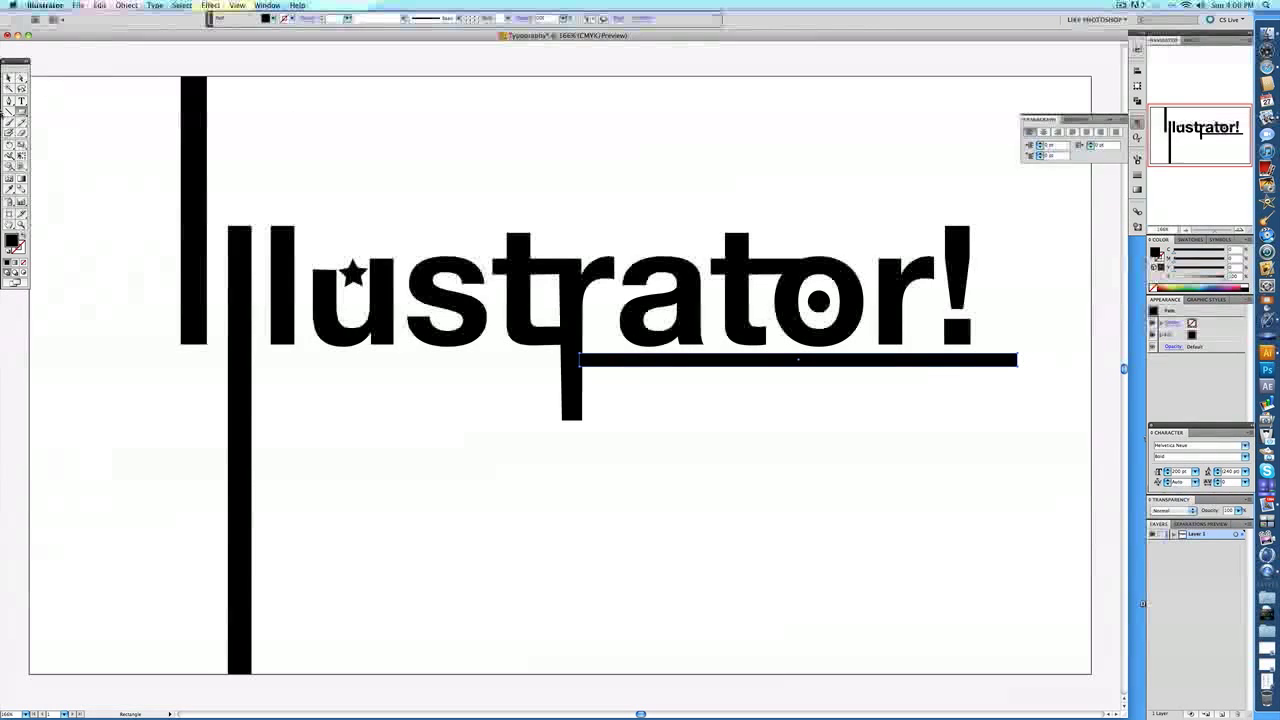
key("v")
left_click(436, 451)
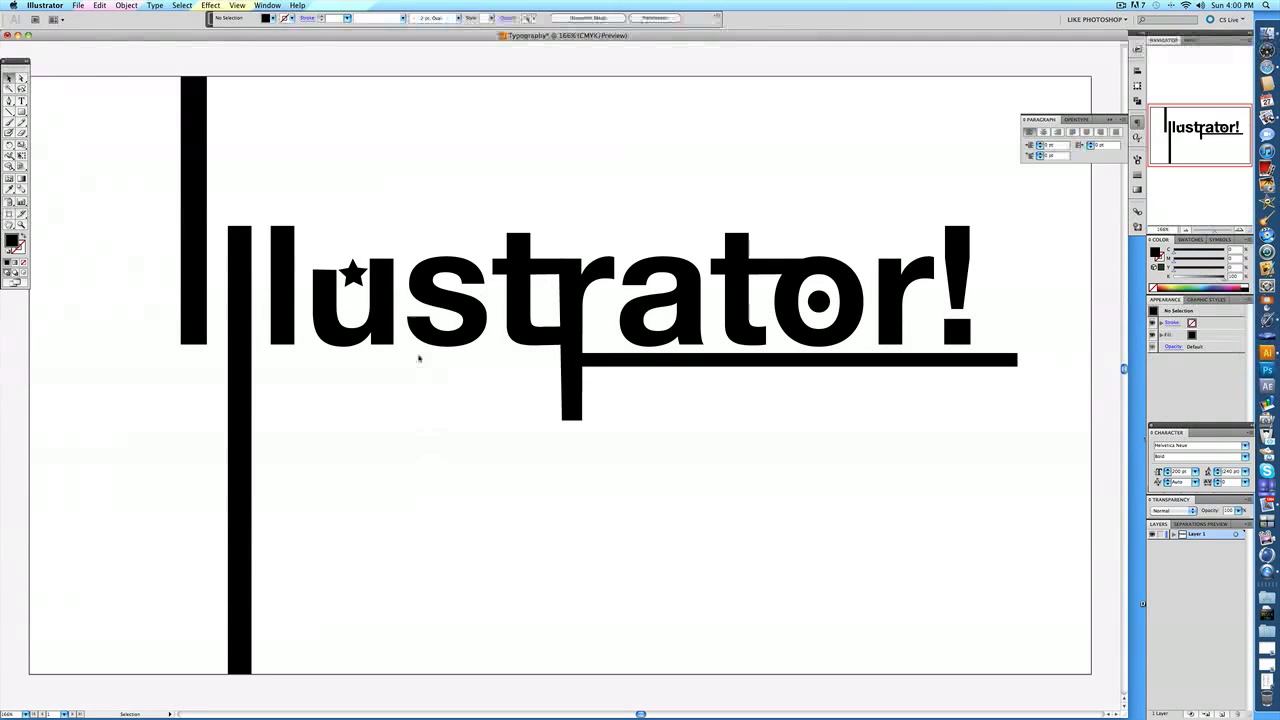
left_click(21, 113)
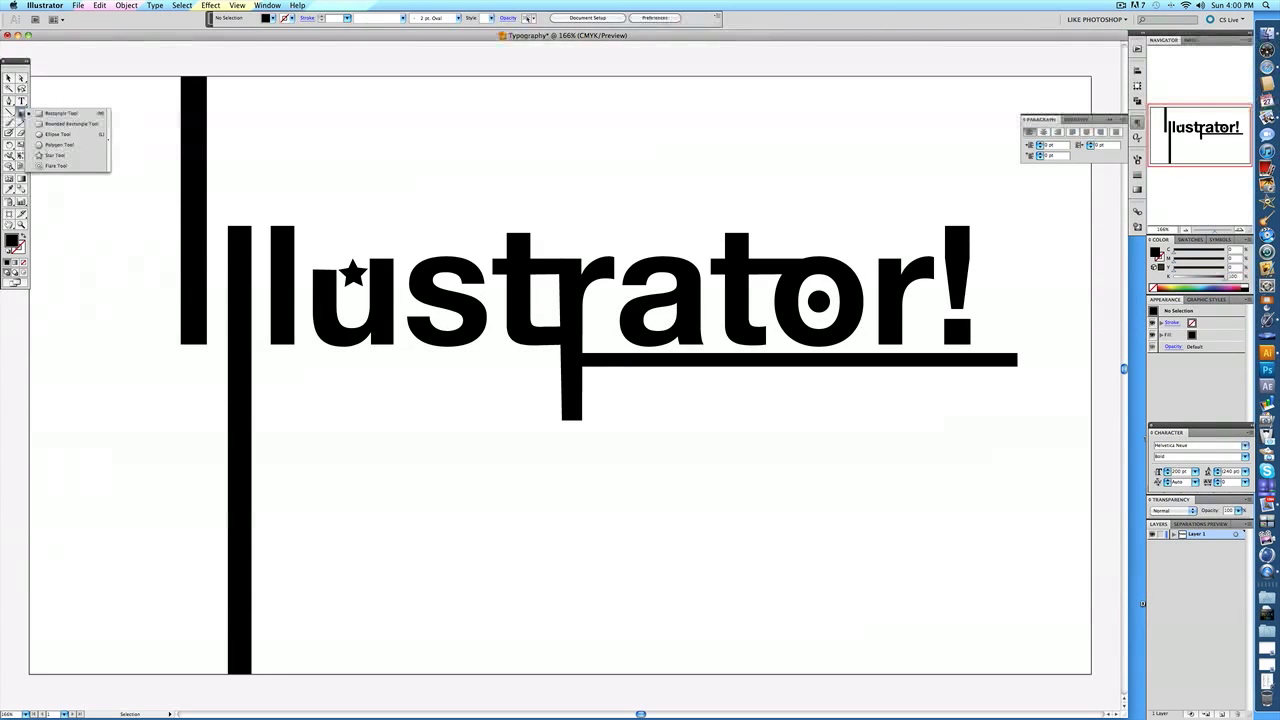
Step: Type the word 'Typography' on a new line below the main lettering
left_click(60, 113)
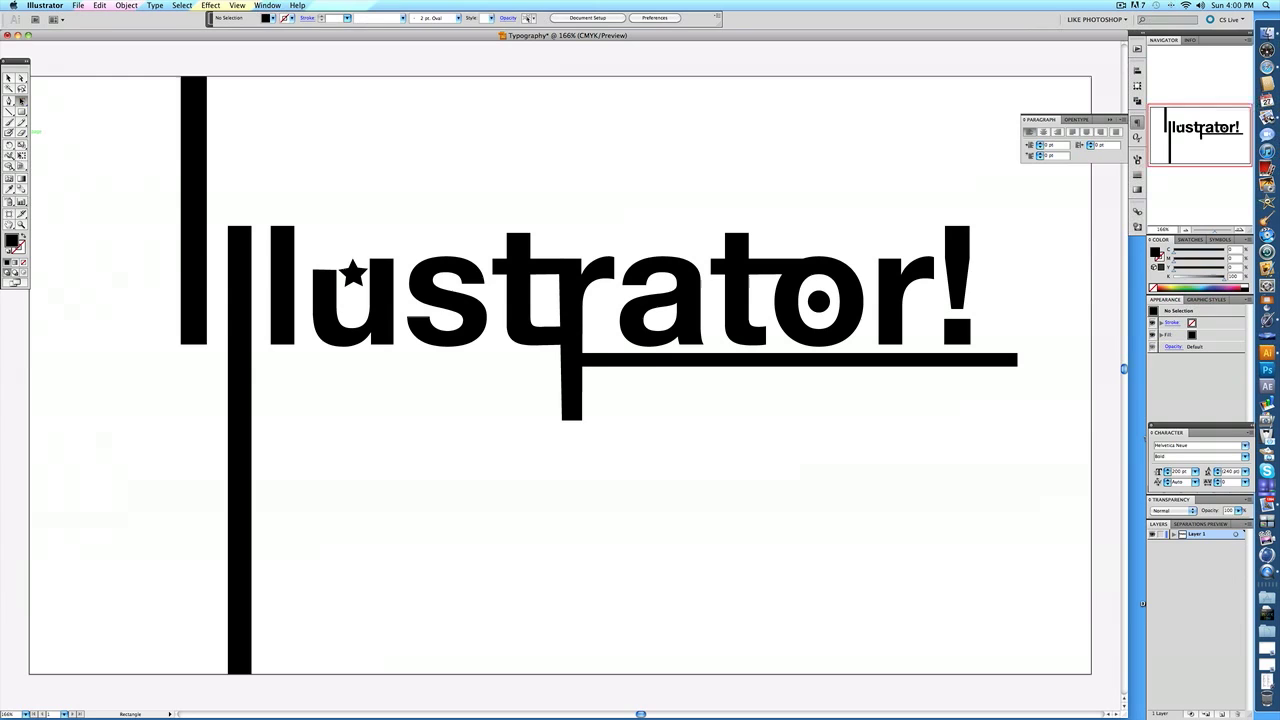
key("t")
left_click(354, 467)
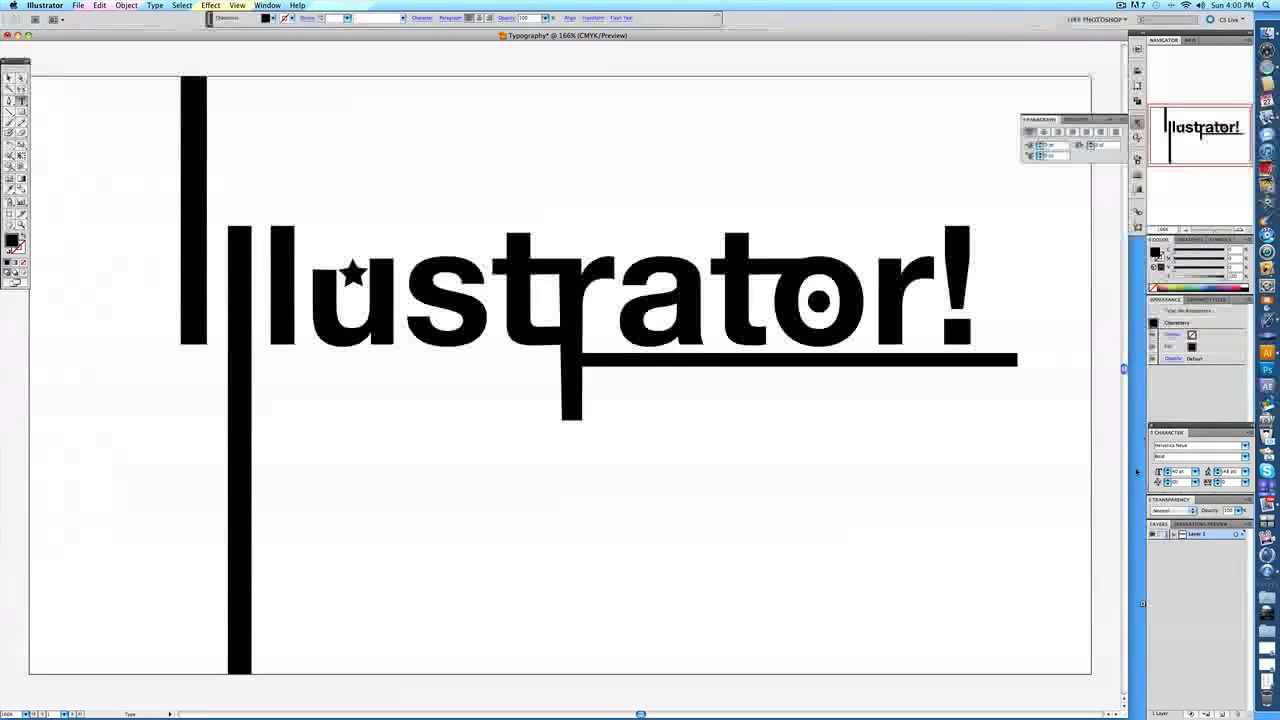
type("T")
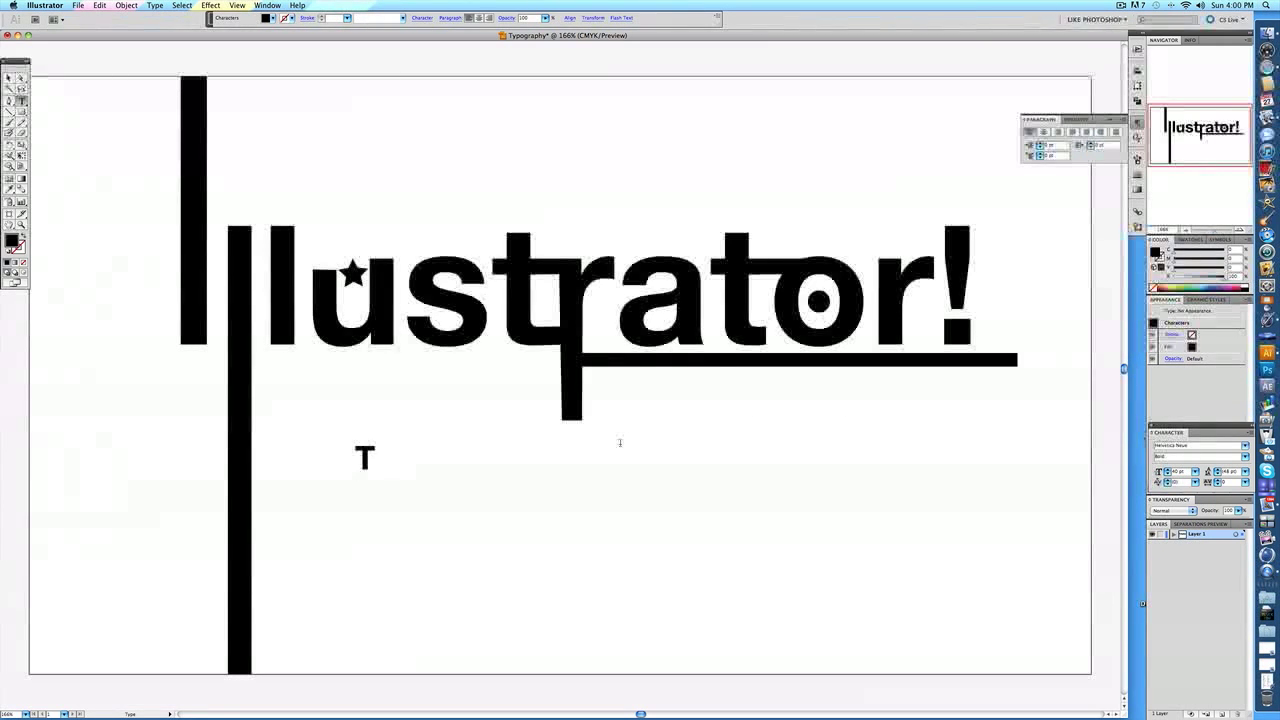
type("ypography")
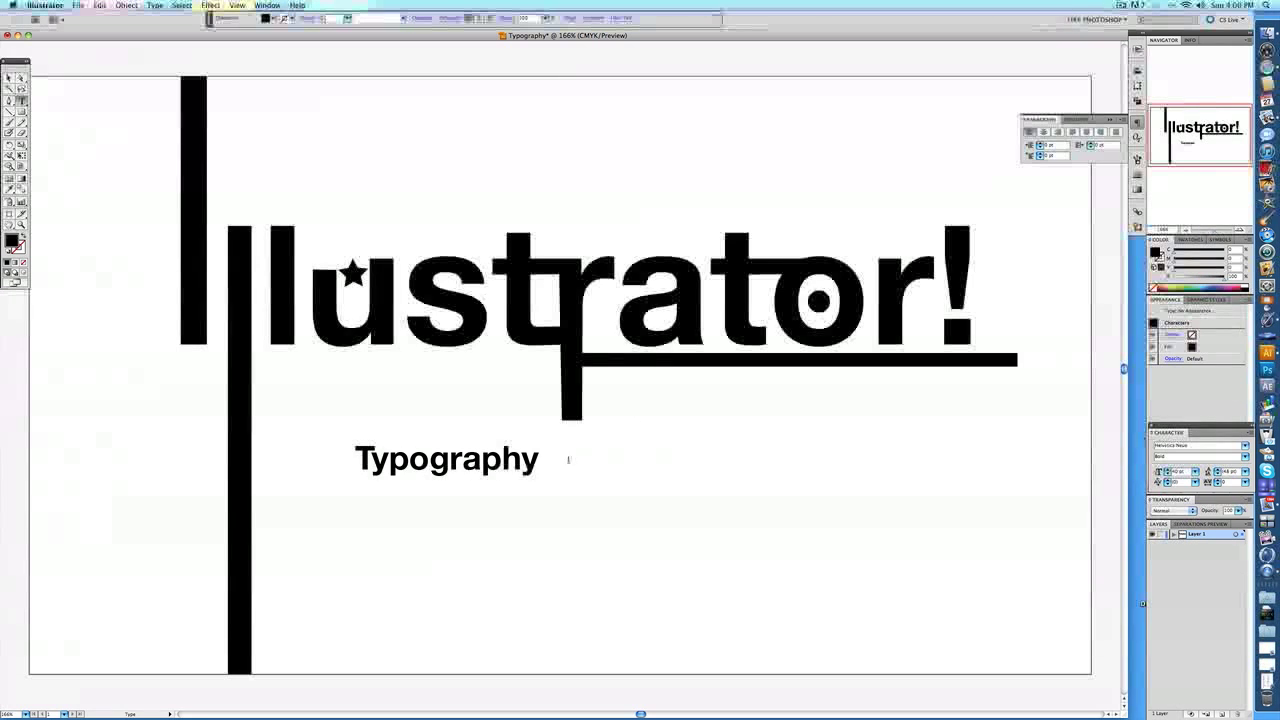
Step: Set the word in Helvetica Neue Bold Italic and add a trailing period
left_click_drag(541, 462, 352, 462)
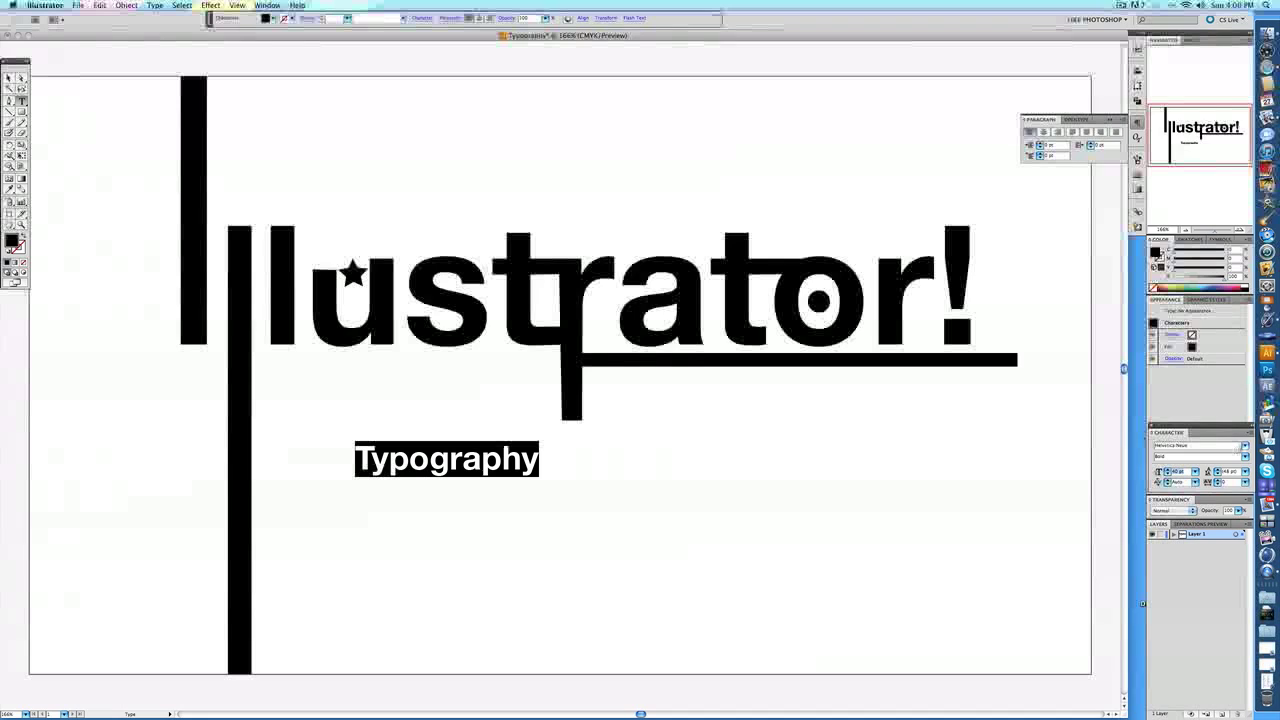
left_click(1245, 446)
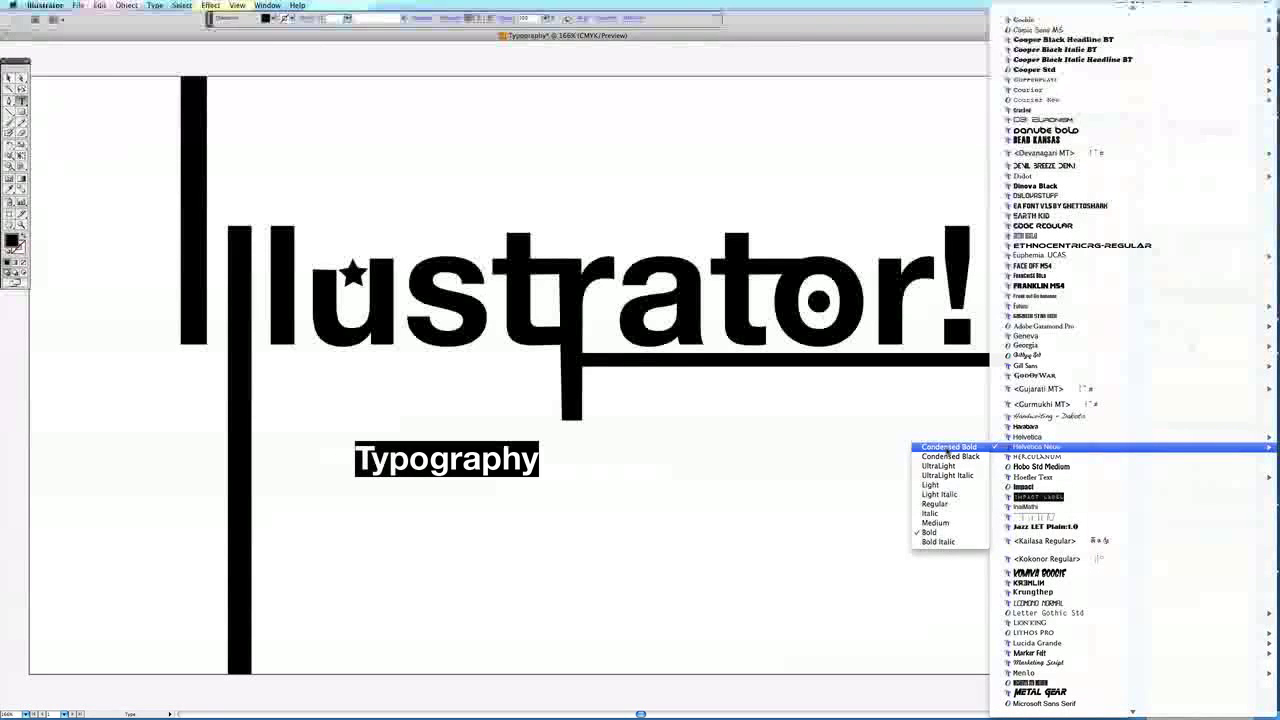
left_click(843, 466)
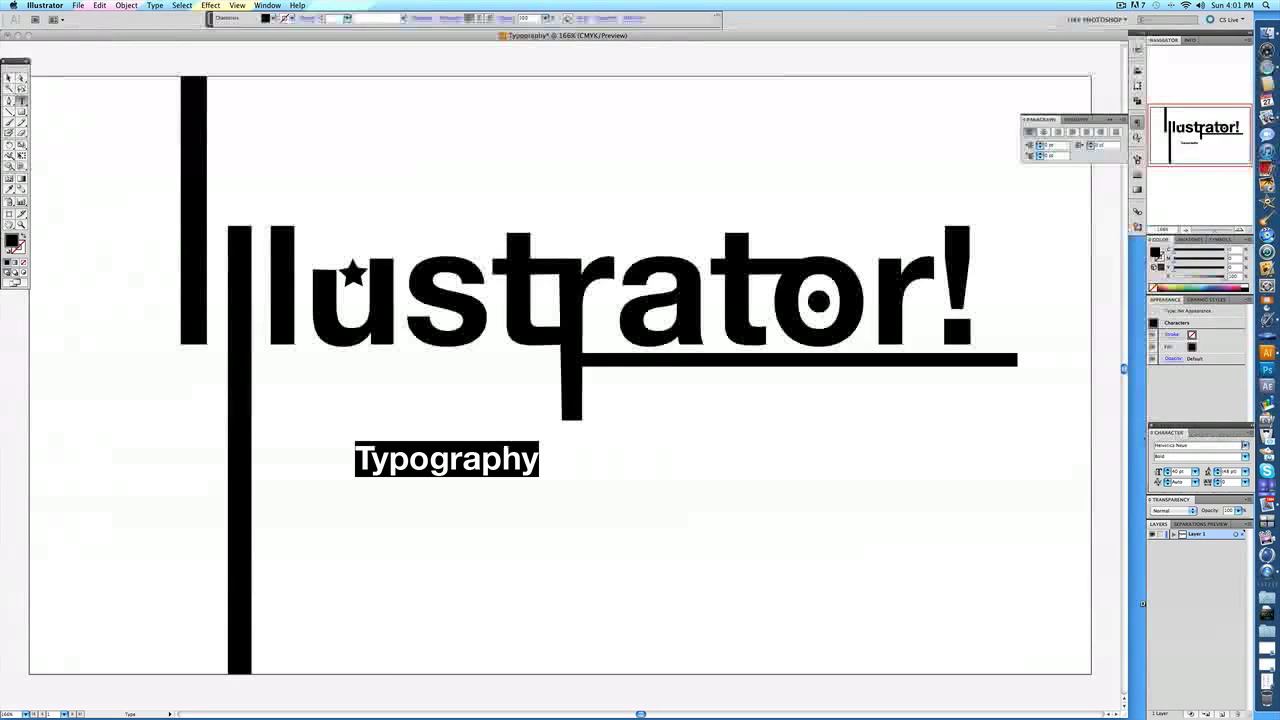
left_click(1240, 446)
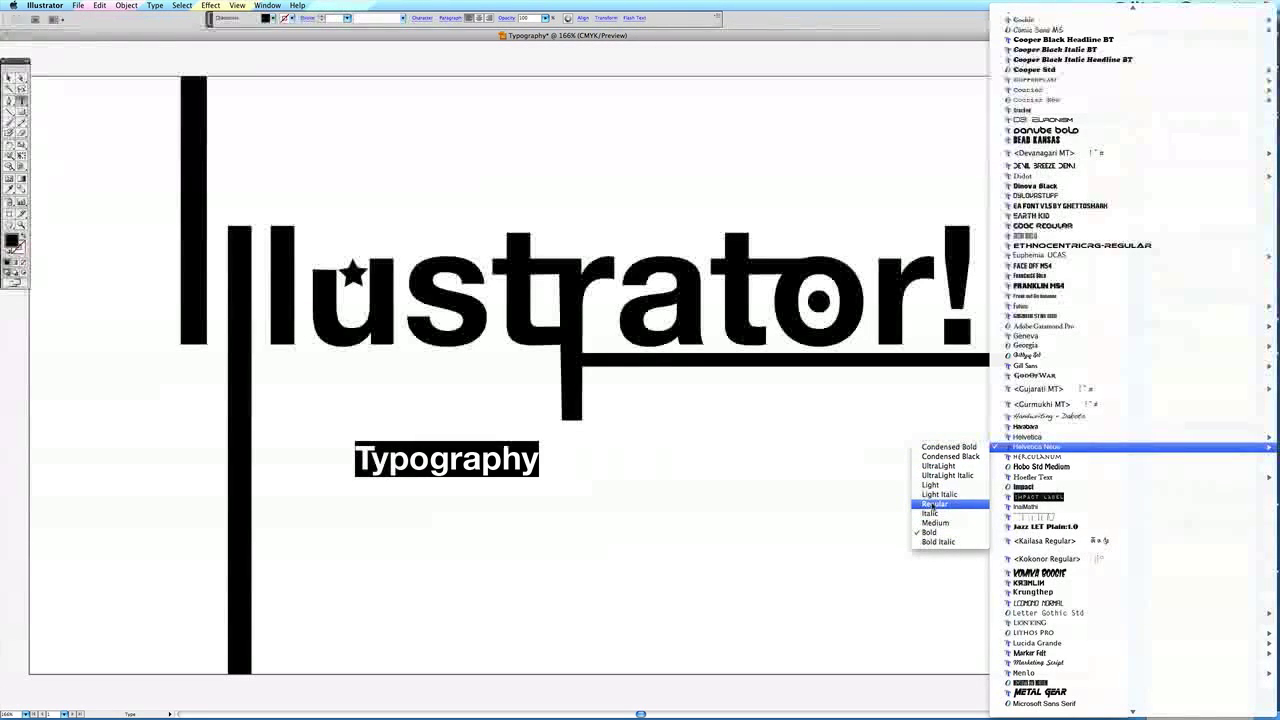
left_click(936, 541)
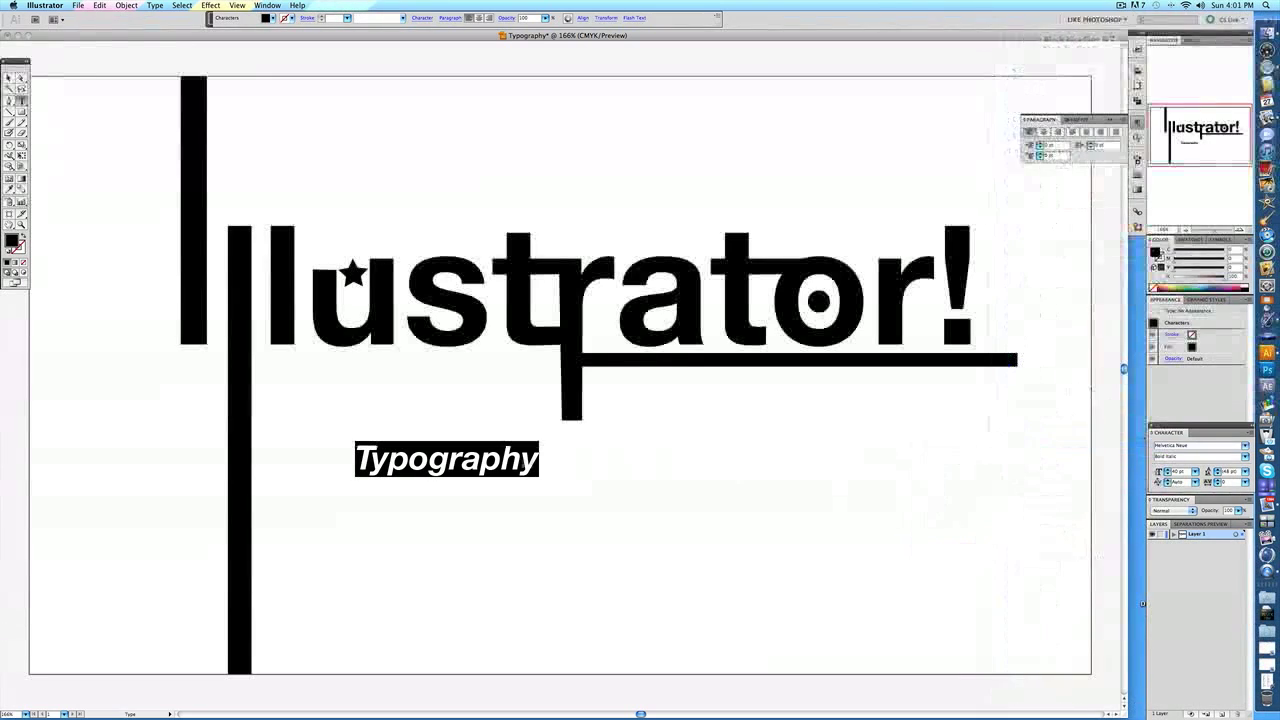
key("Right")
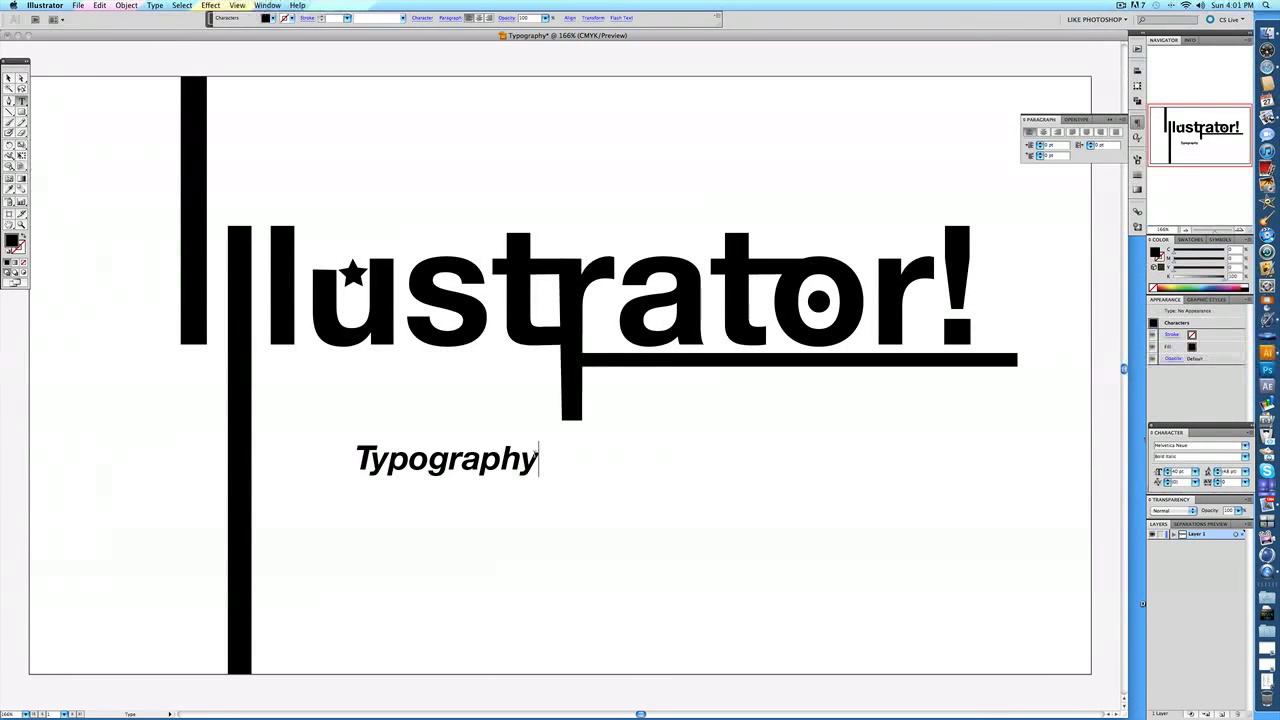
type(".")
left_click_drag(544, 462, 353, 460)
key("Left")
key("Escape")
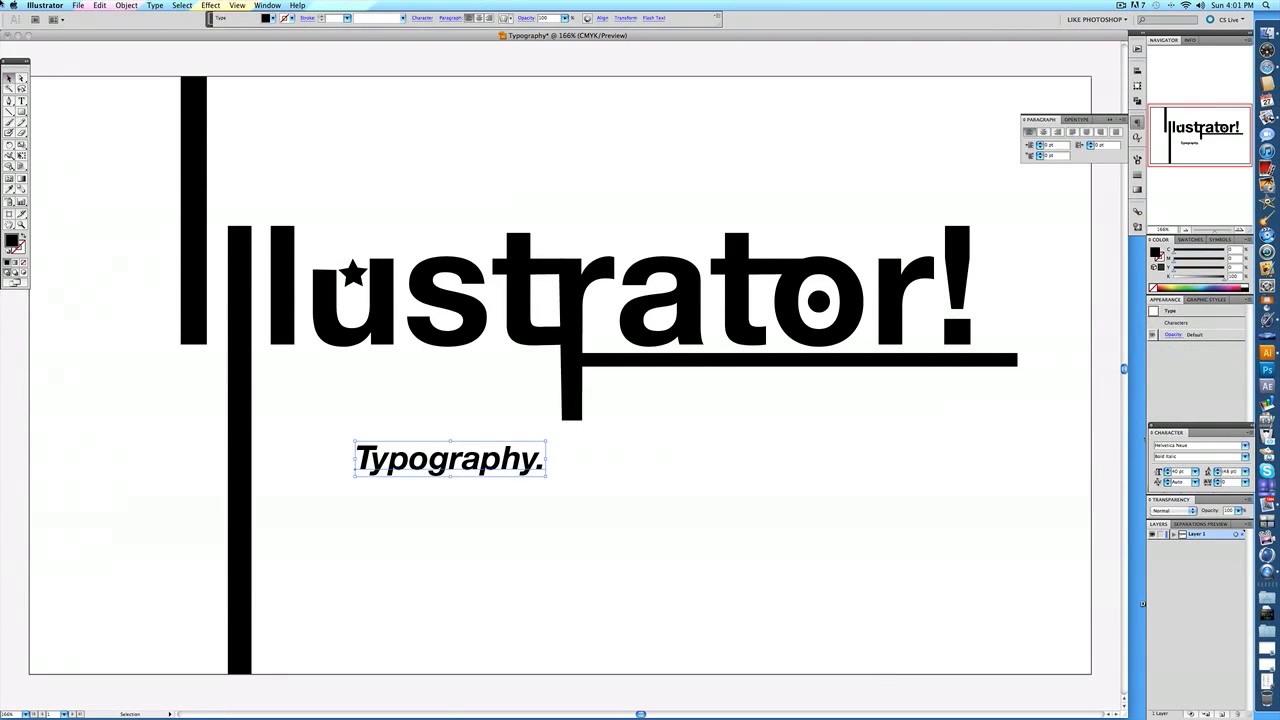
Step: Rotate the 'Typography.' caption so it runs vertically
left_click(9, 143)
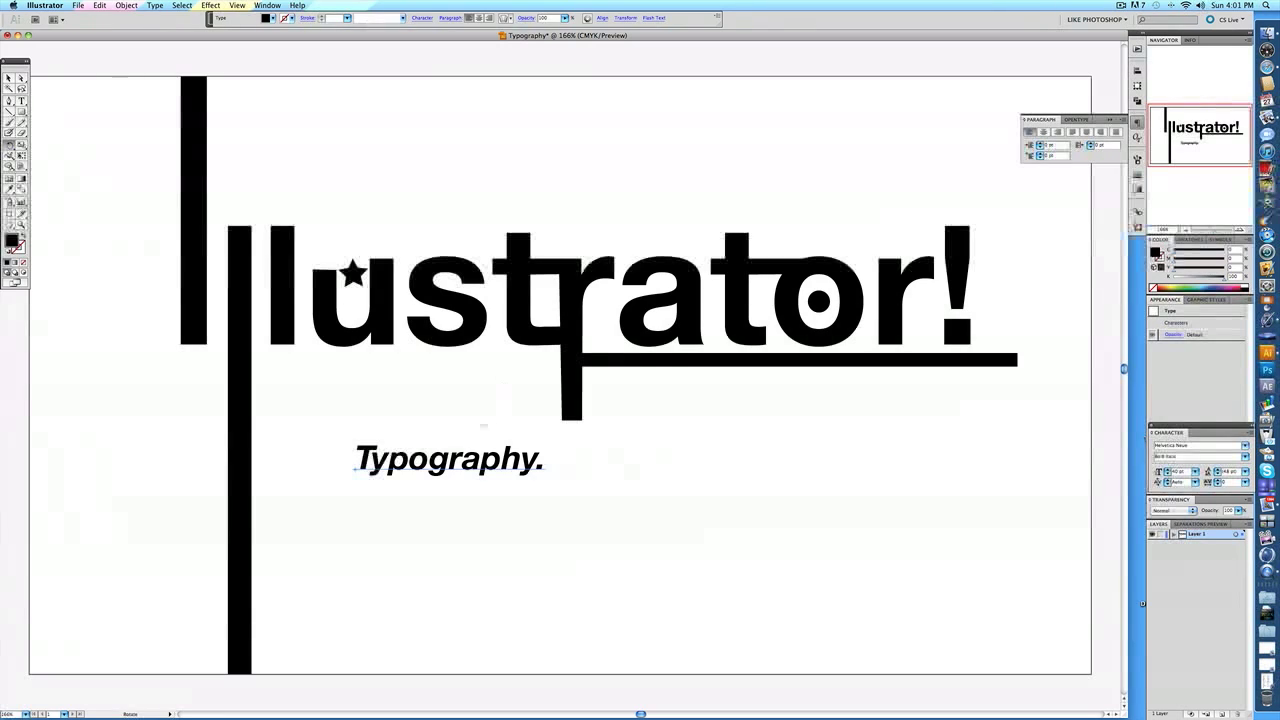
mouse_move(427, 428)
left_mouse_down()
mouse_move(480, 452)
mouse_move(480, 429)
mouse_move(430, 428)
left_mouse_up()
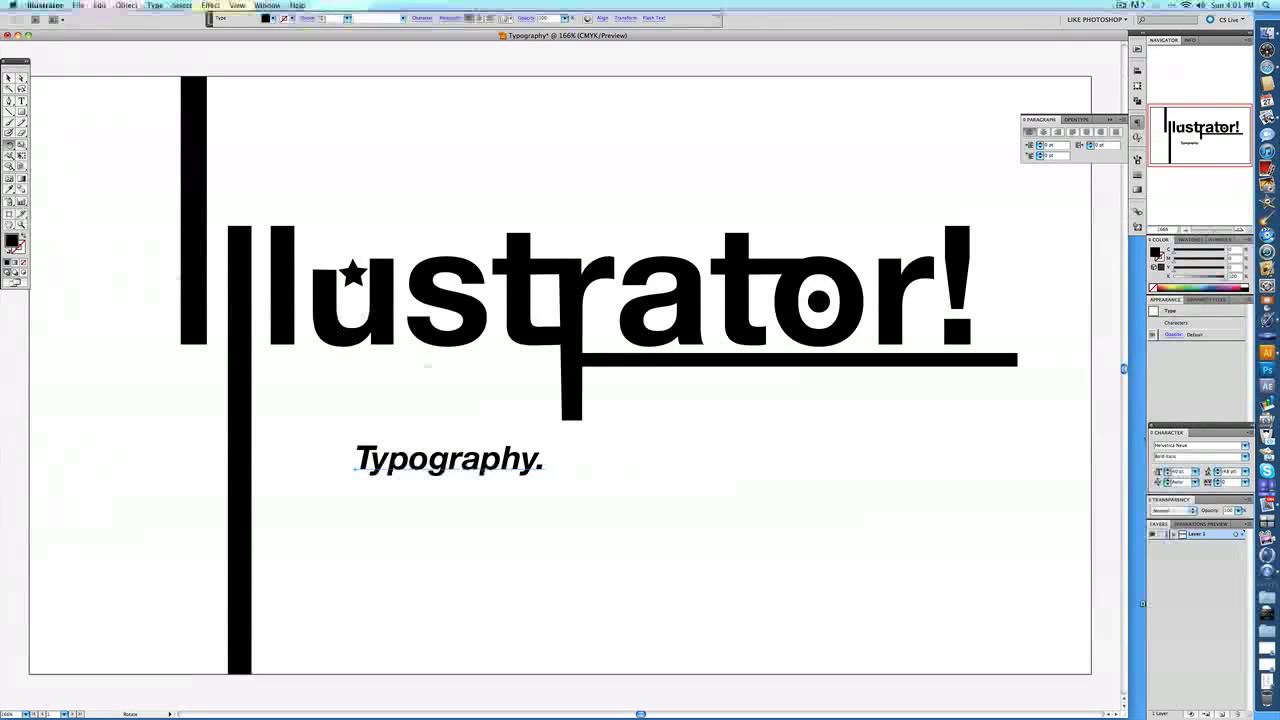
left_click_drag(492, 421, 459, 421)
left_click_drag(464, 421, 423, 567)
Step: Move the vertical caption up beside the long left bar, just below the headline
key("v")
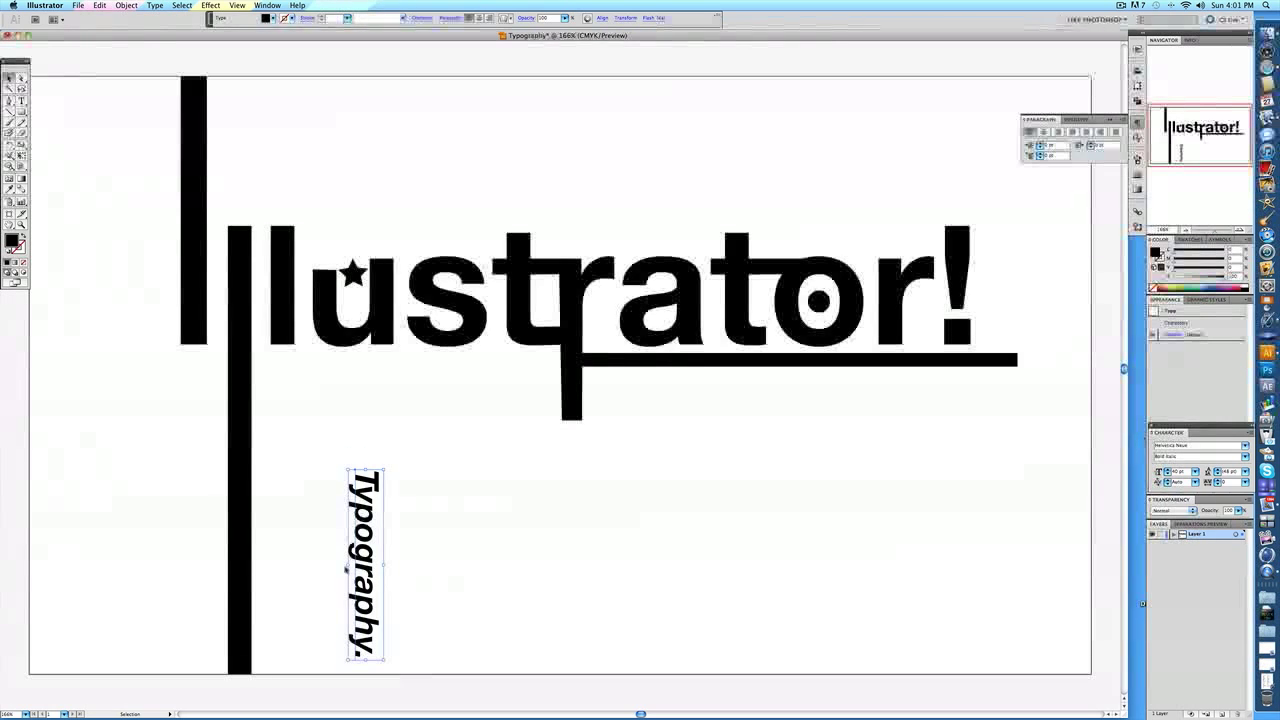
left_click_drag(367, 523, 268, 404)
left_click(320, 410)
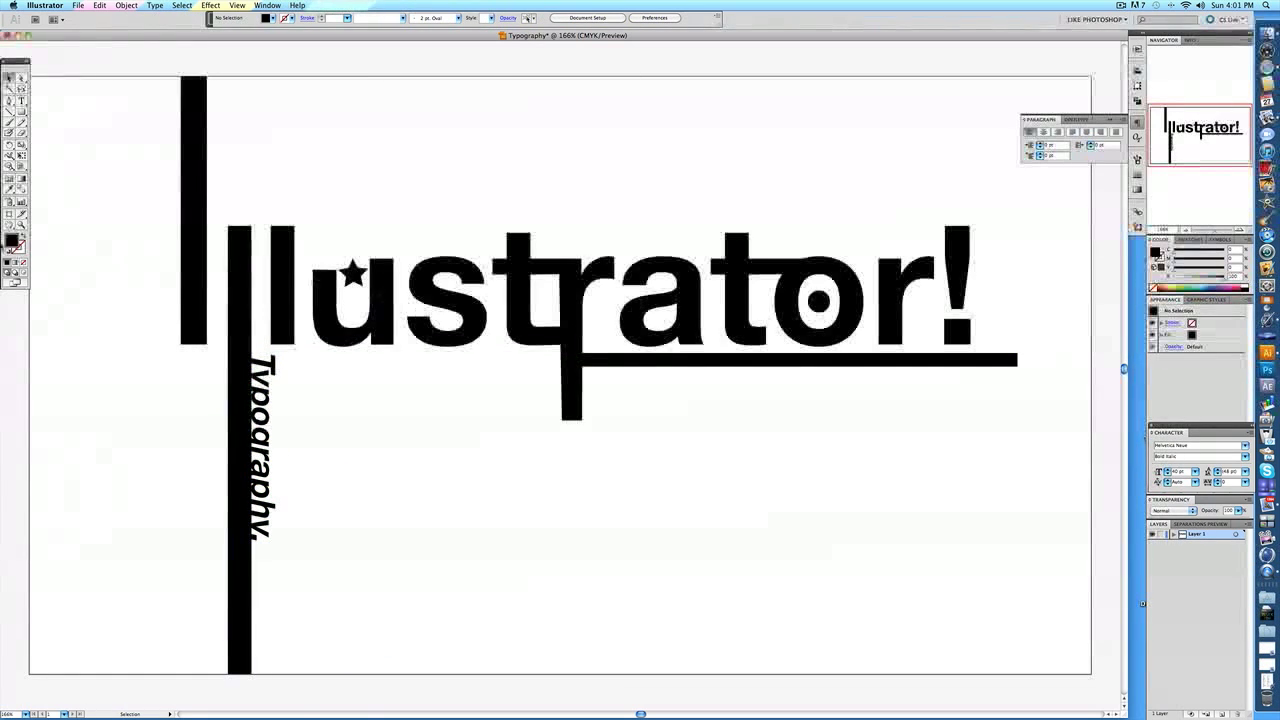
left_click(21, 100)
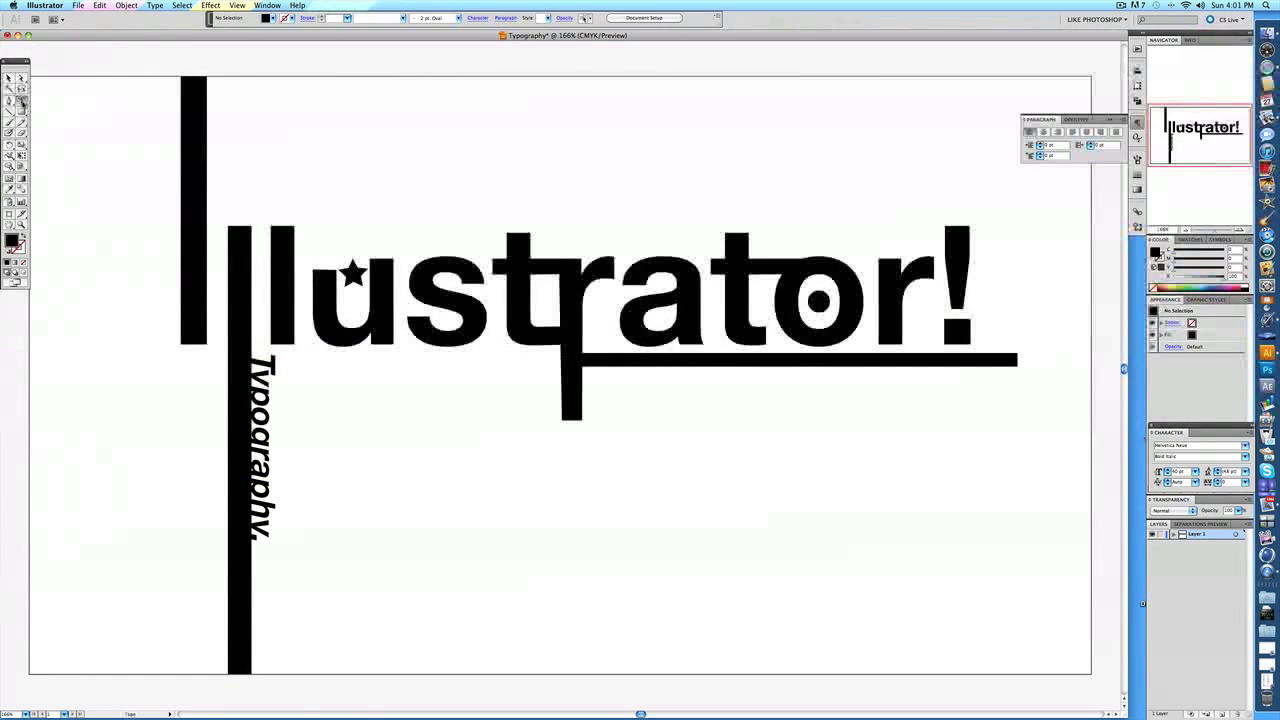
Step: Type 'Graphics designer' starting under the t stem and nudge it slightly down
left_click(588, 374)
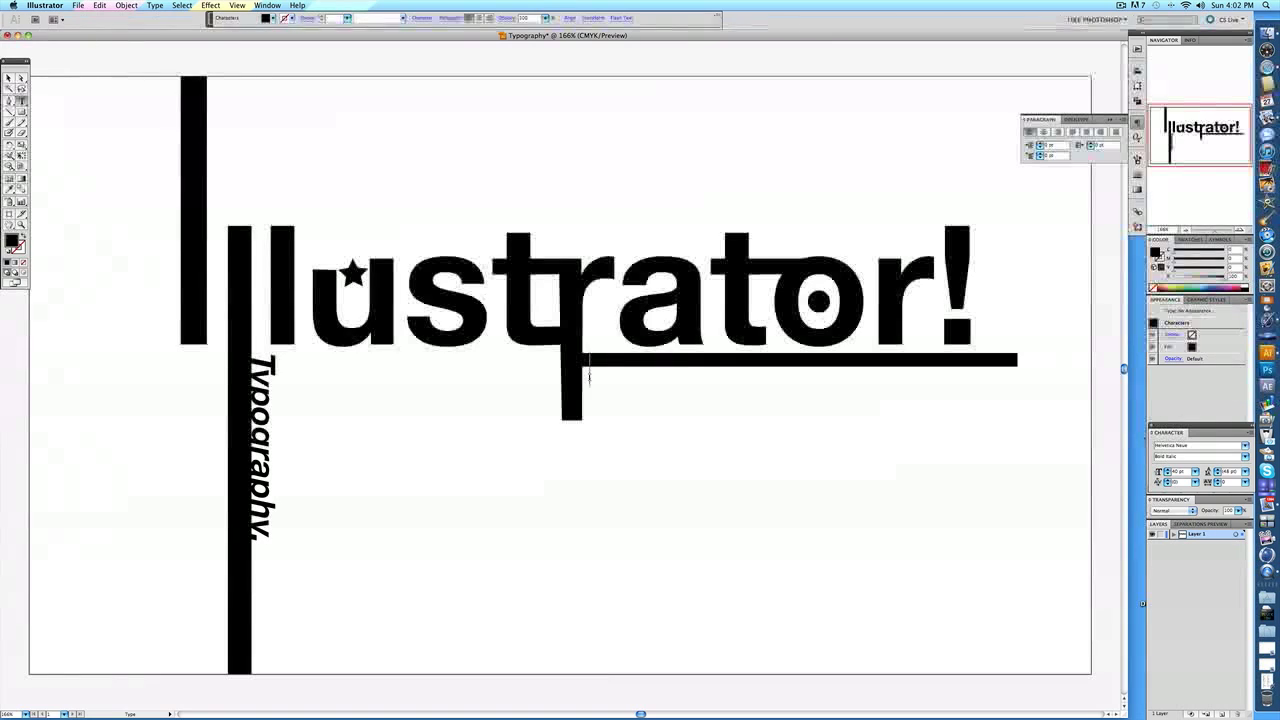
type("arp")
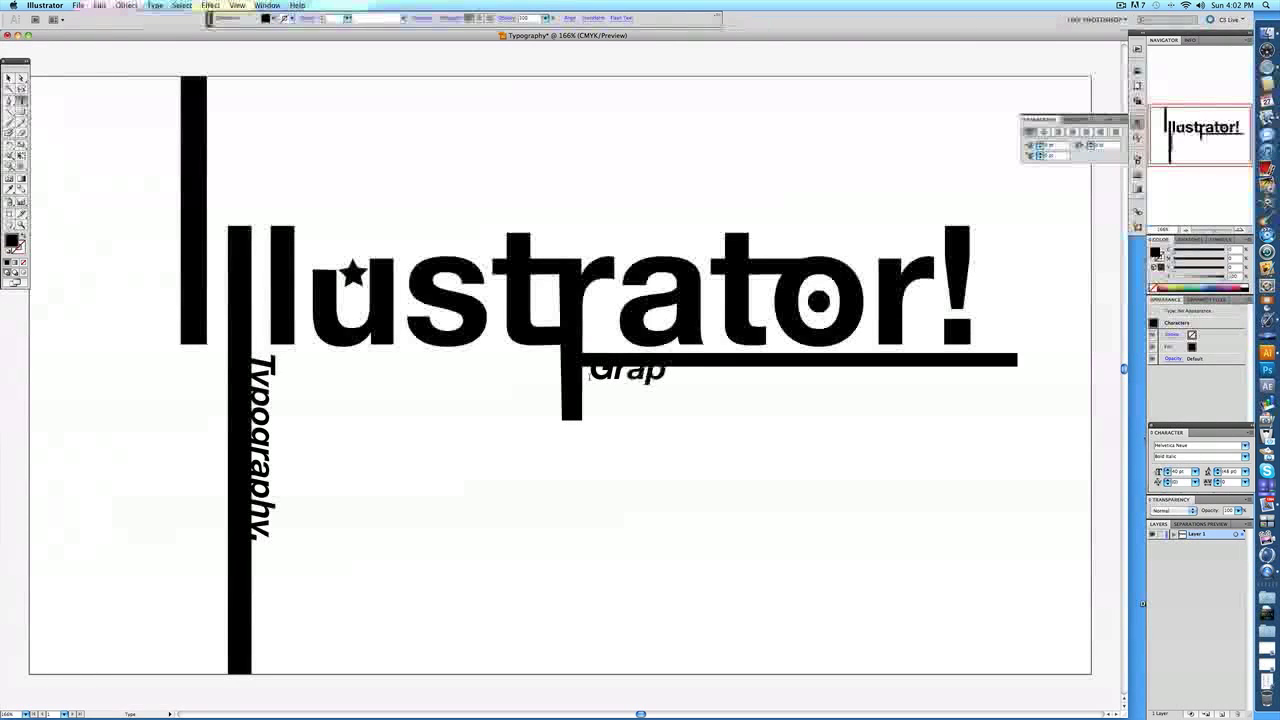
type("hics designer")
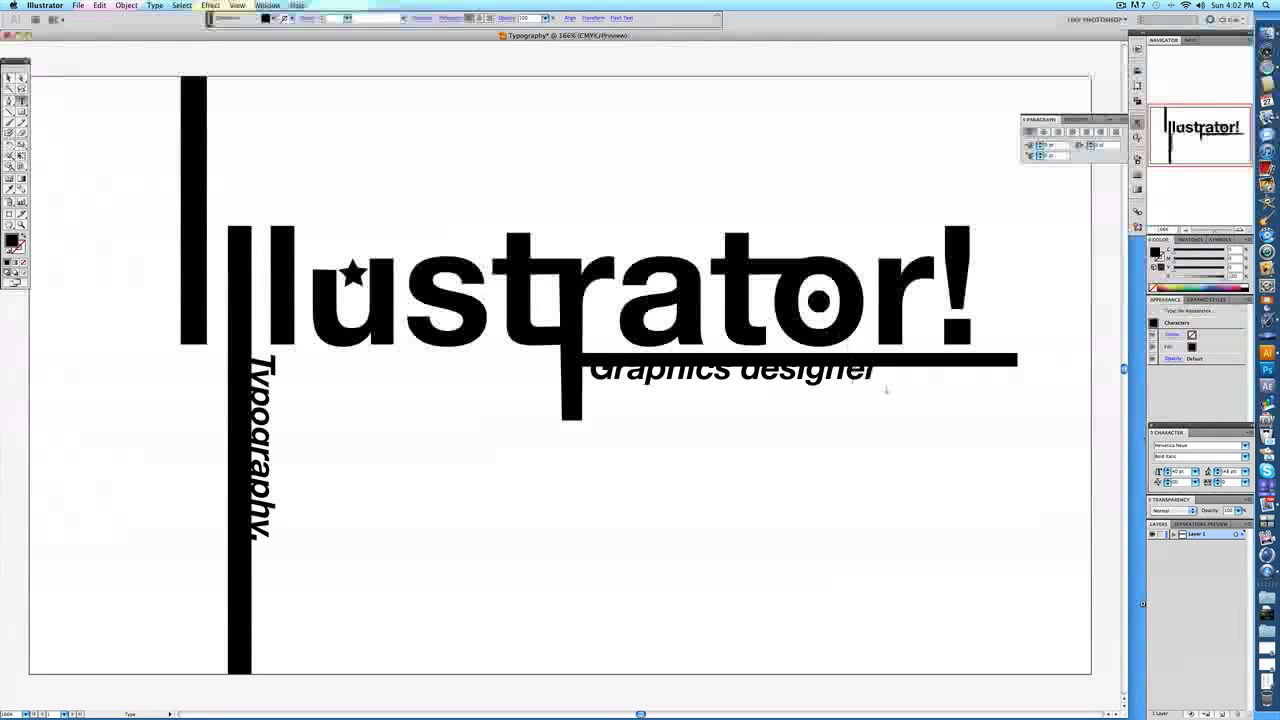
left_click_drag(886, 390, 497, 363)
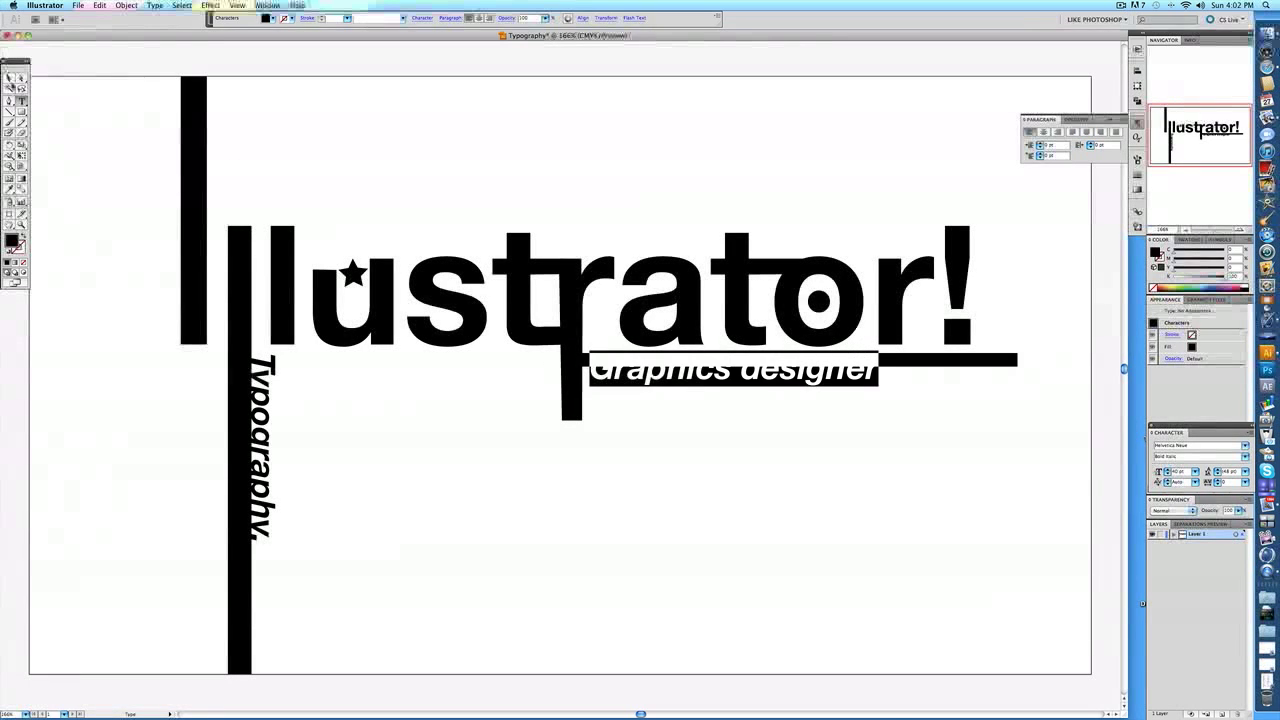
key("Escape")
left_click_drag(738, 373, 742, 385)
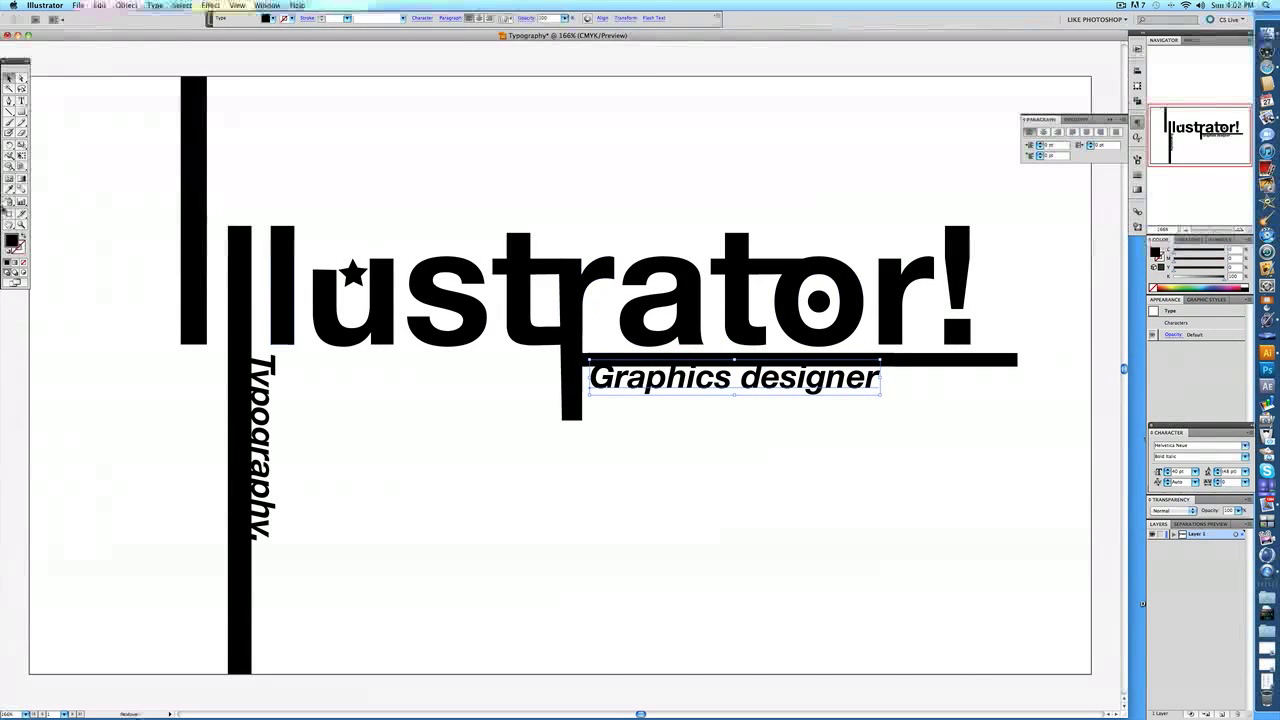
Step: Change the 'Graphics designer' text to Helvetica Neue Light
left_click(21, 100)
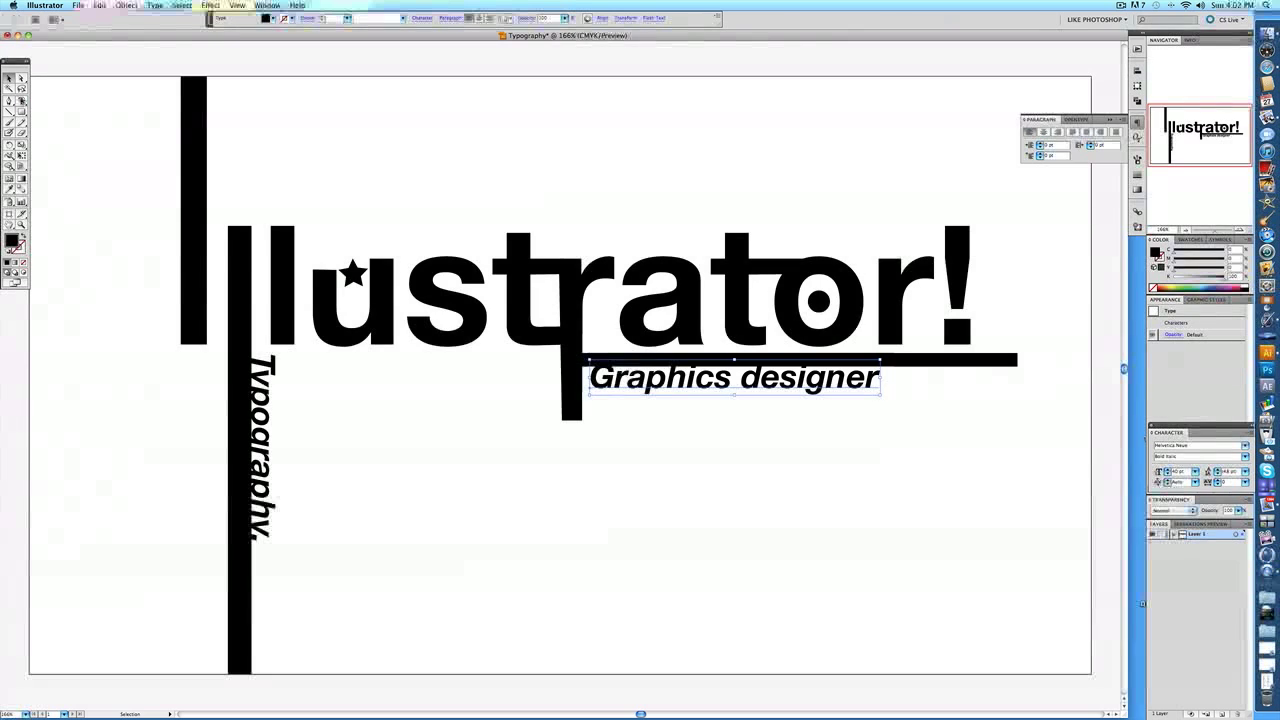
left_click(884, 380)
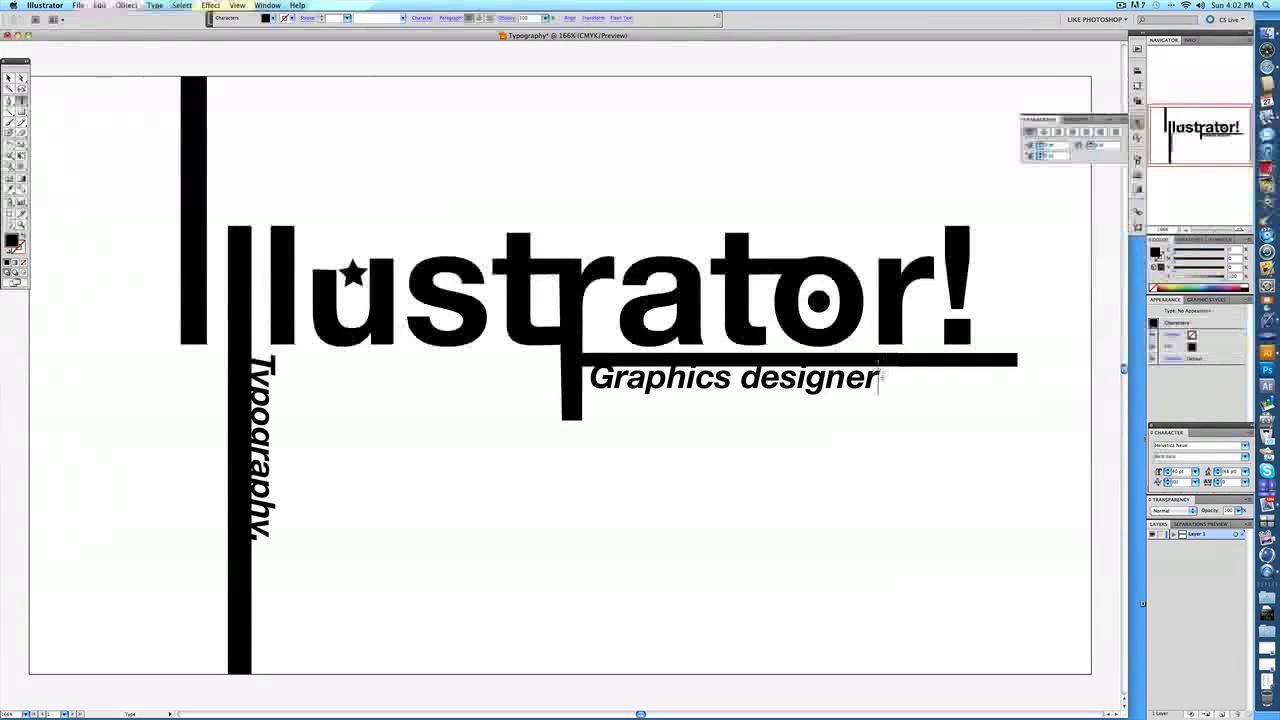
key("super+a")
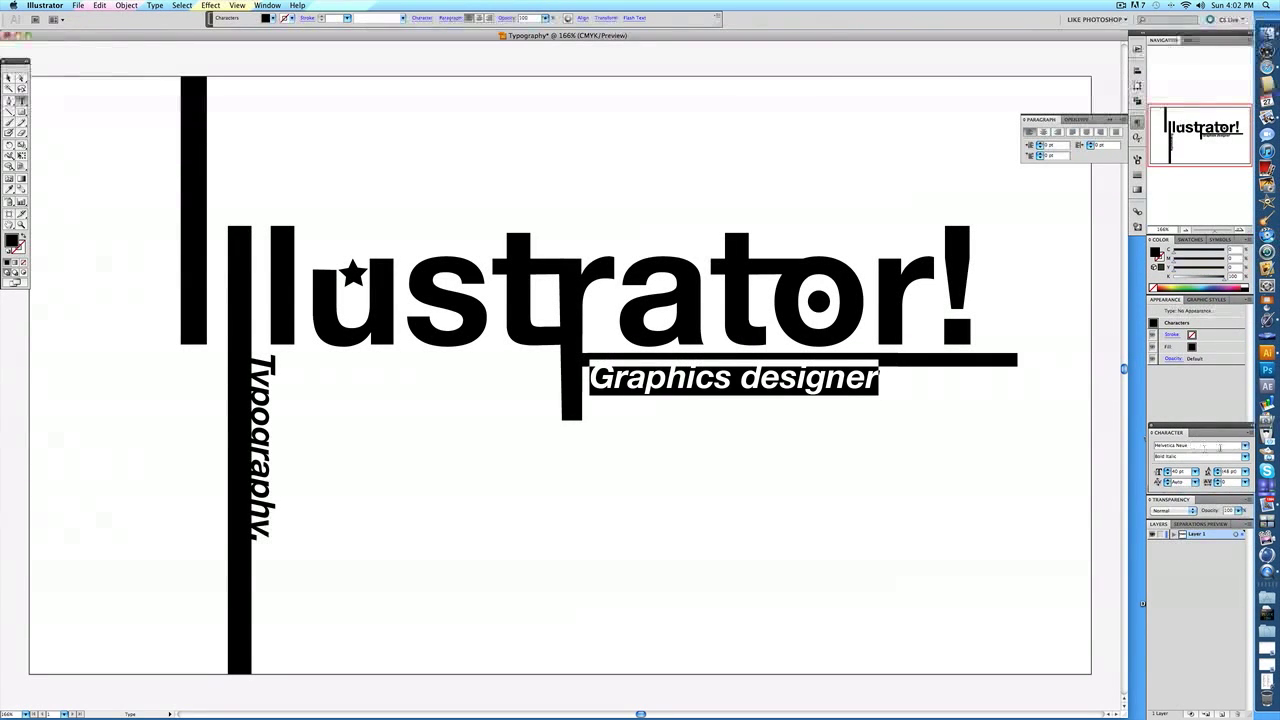
left_click(1246, 446)
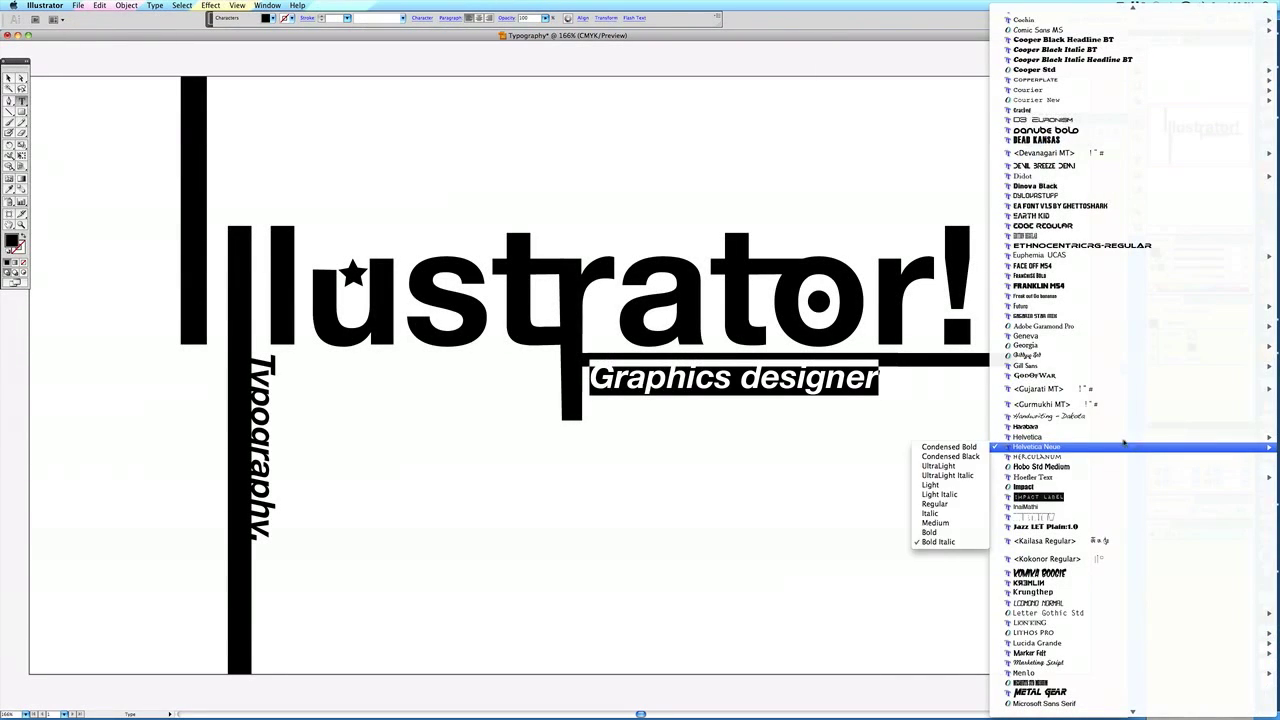
mouse_move(996, 439)
left_click(966, 485)
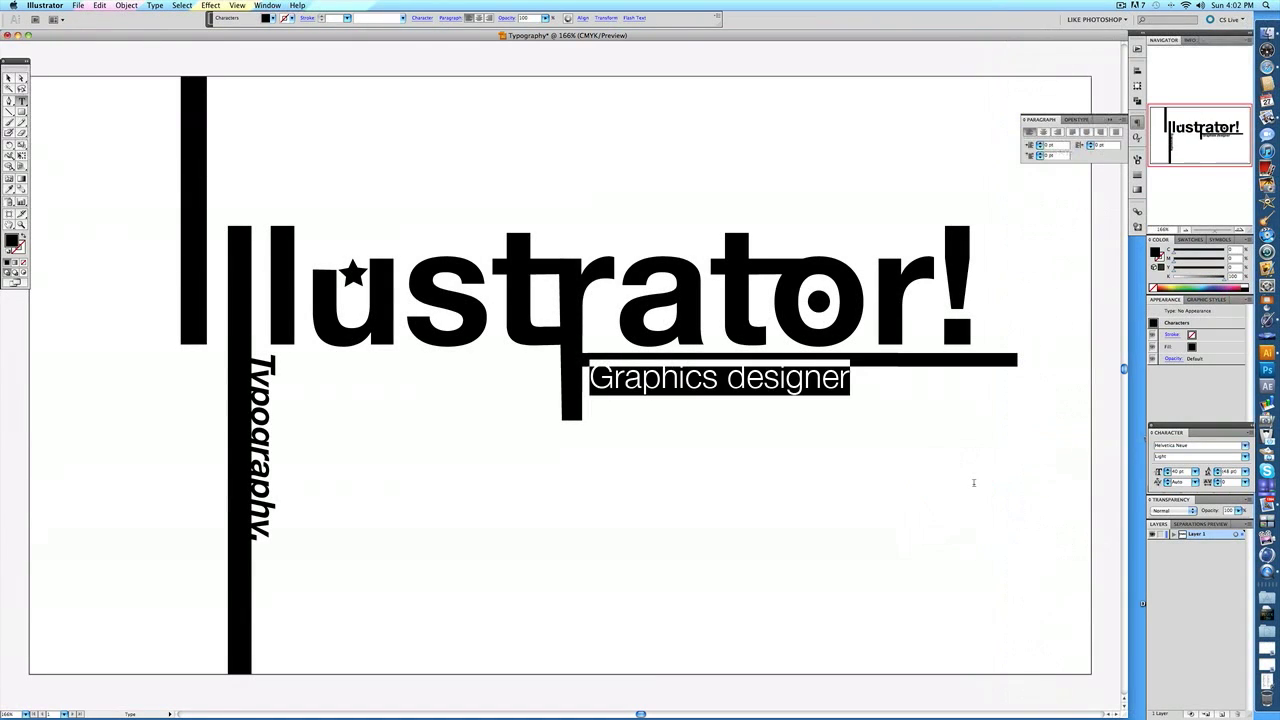
Step: Make 'Graphics designer' 24 pt and tuck it closely under the underline bar
left_click(855, 387)
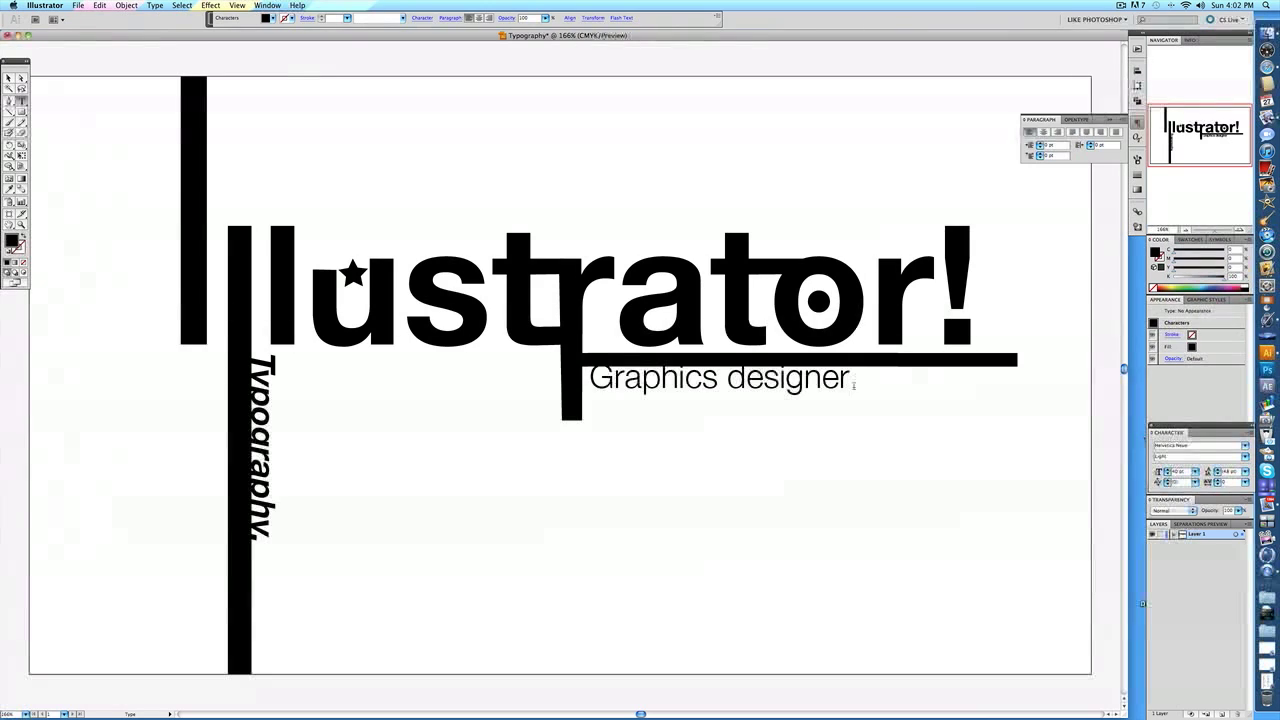
left_click_drag(855, 387, 589, 378)
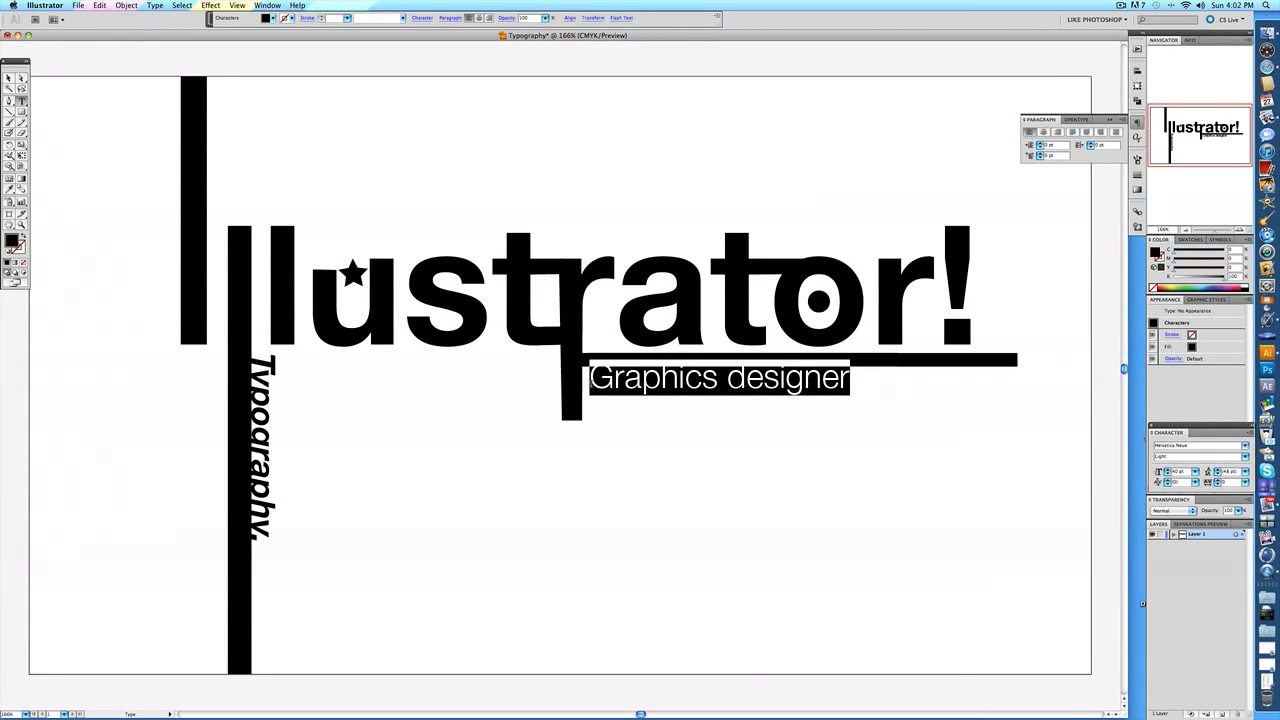
left_click(1195, 471)
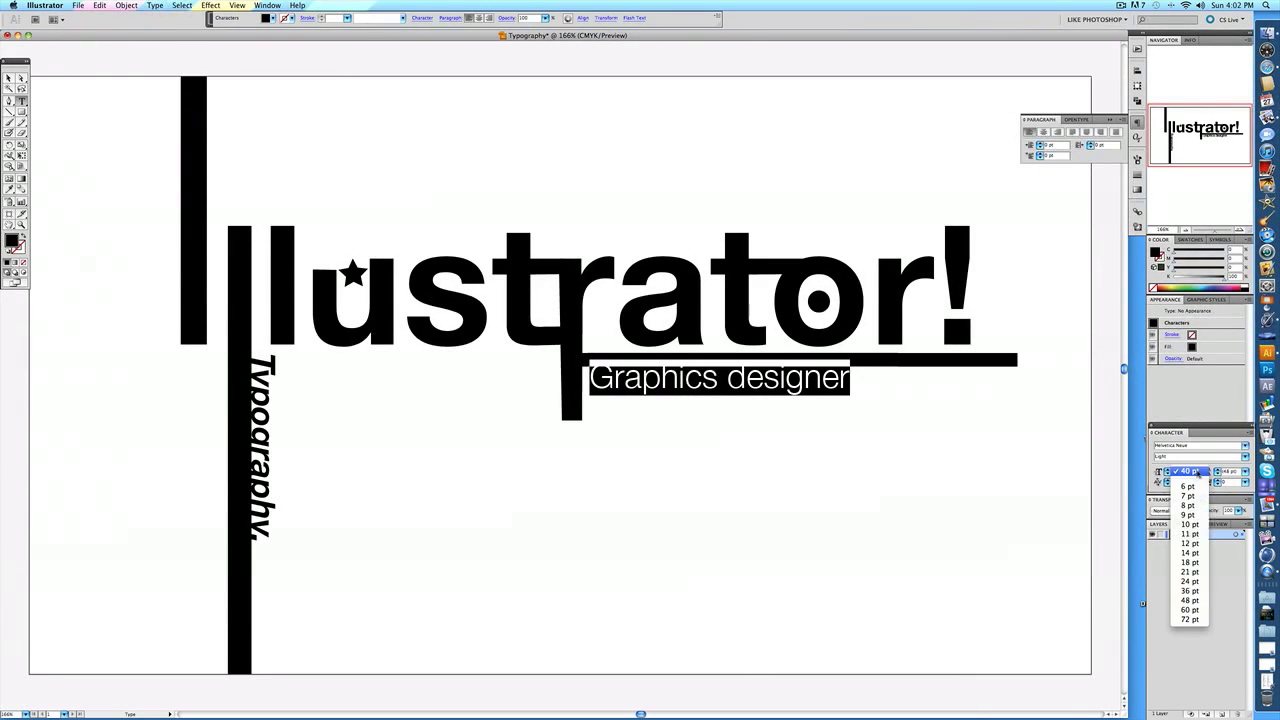
left_click(1188, 581)
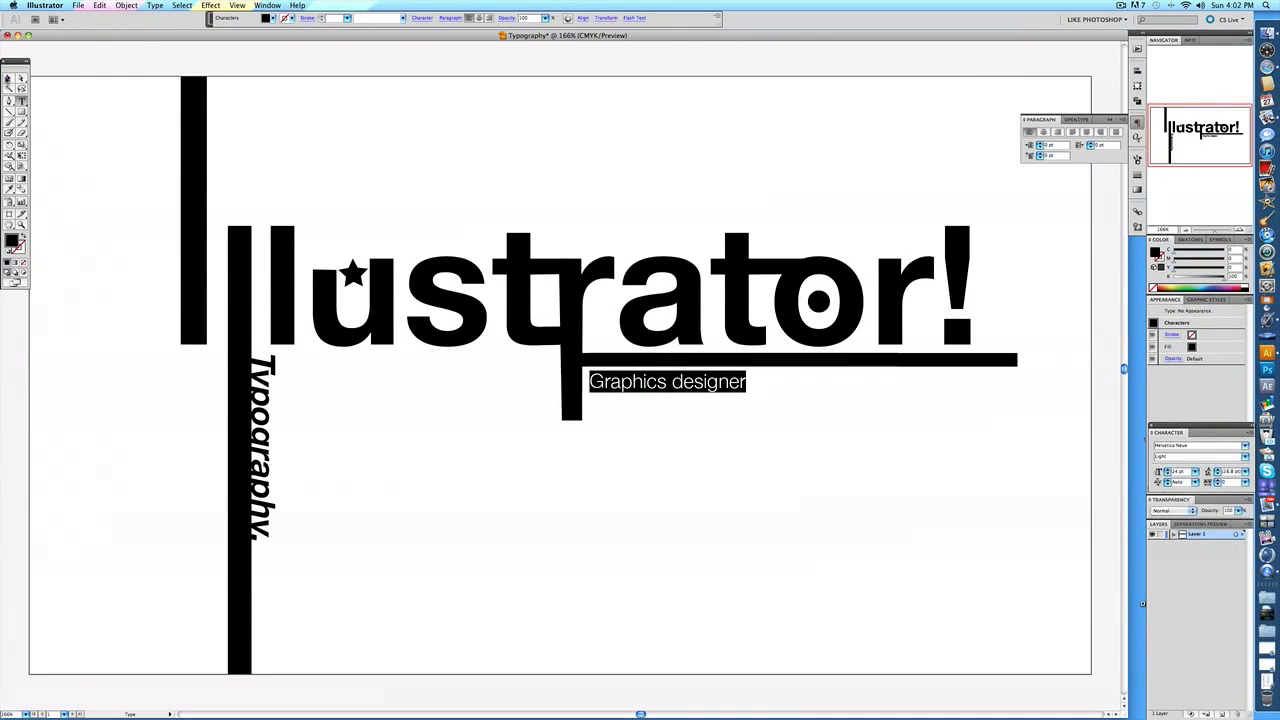
left_click(9, 78)
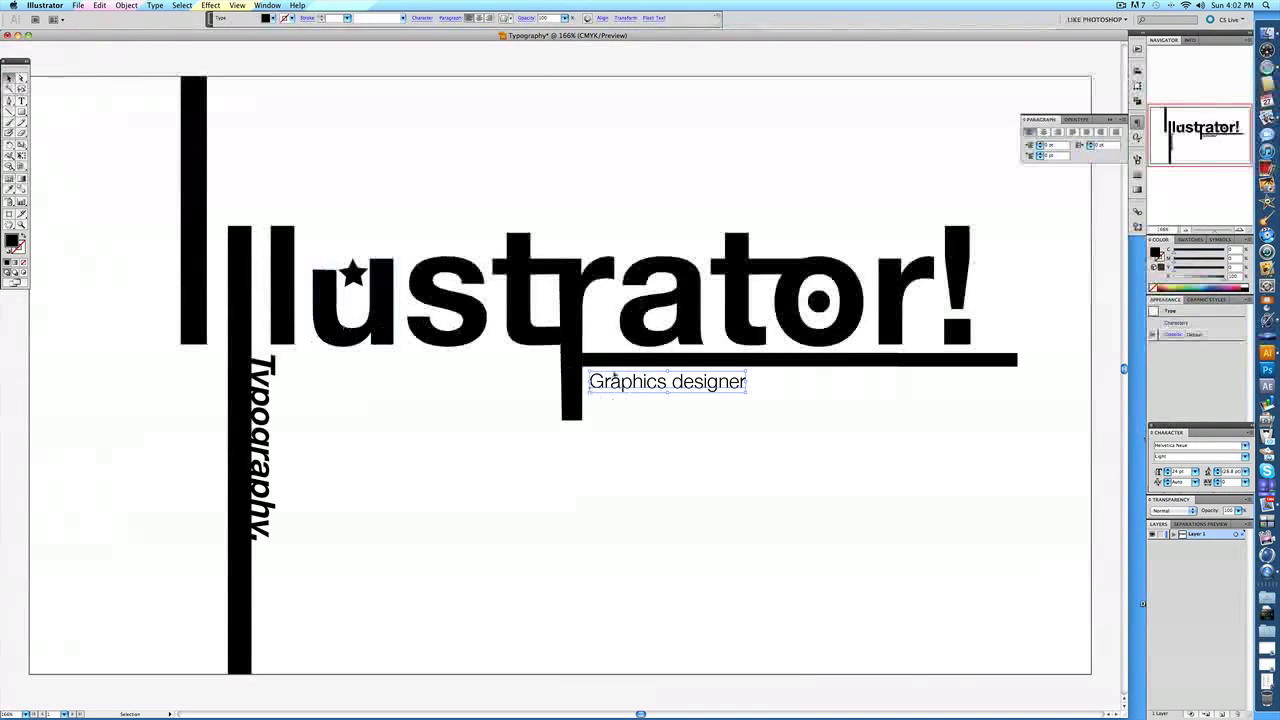
left_click_drag(616, 384, 606, 375)
left_click(720, 461)
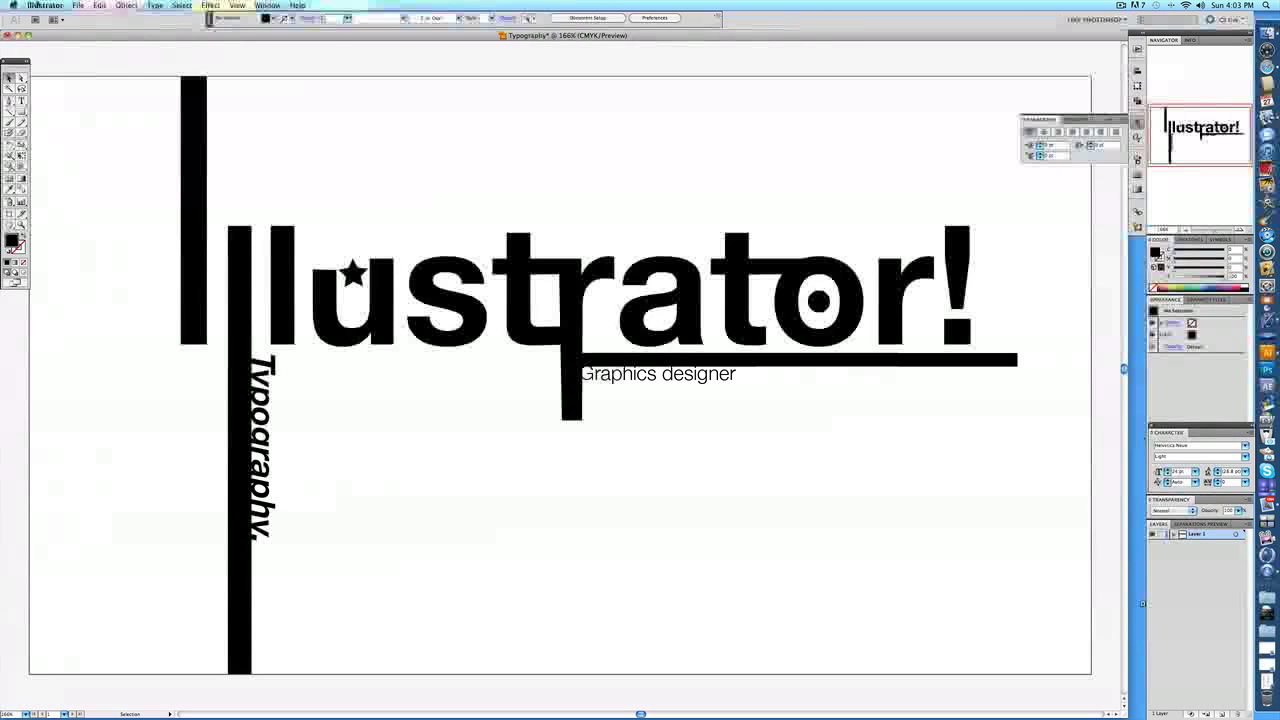
Step: Check the Adobe Illustrator (ai) format in Save As, then cancel without saving
left_click(100, 5)
mouse_move(77, 5)
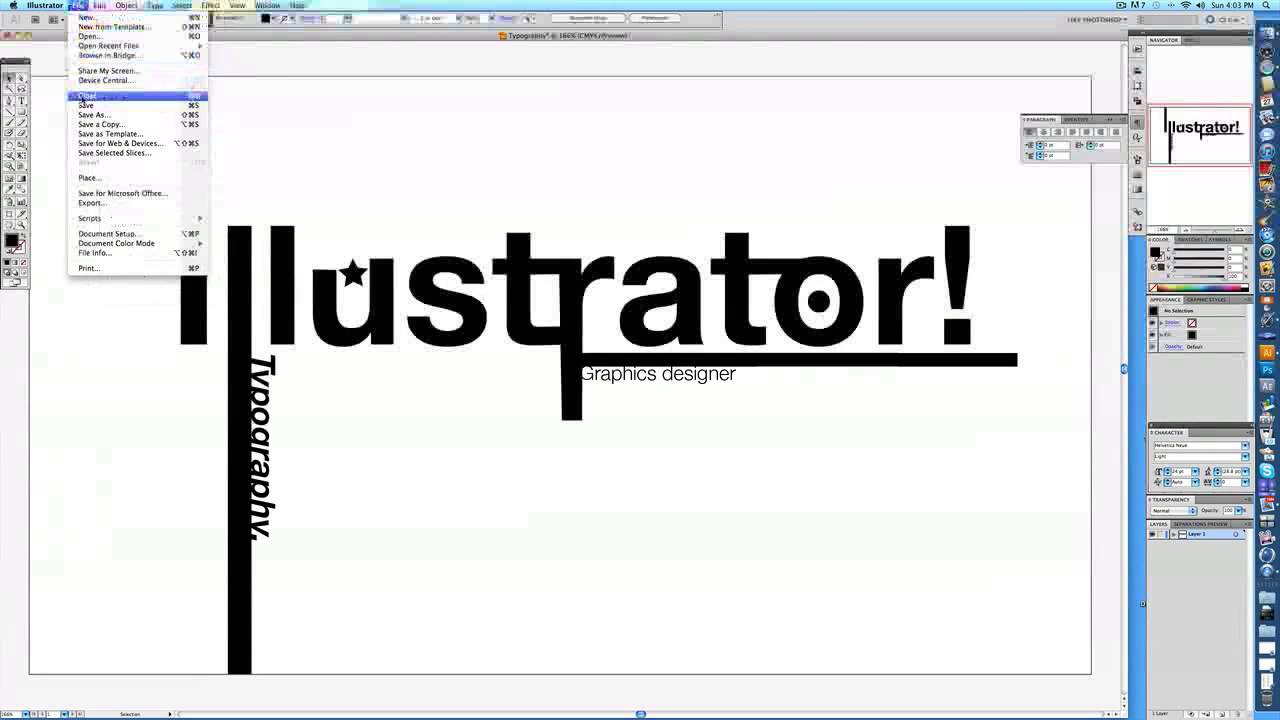
left_click(84, 105)
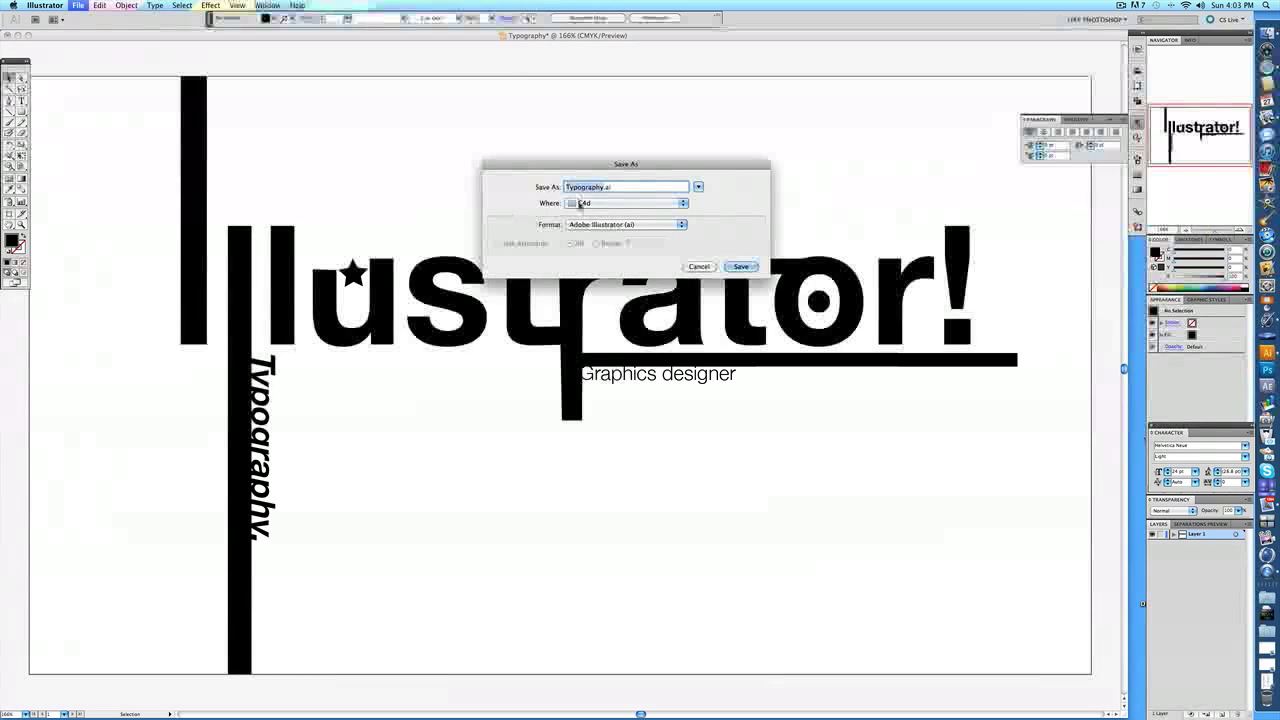
left_click(619, 190)
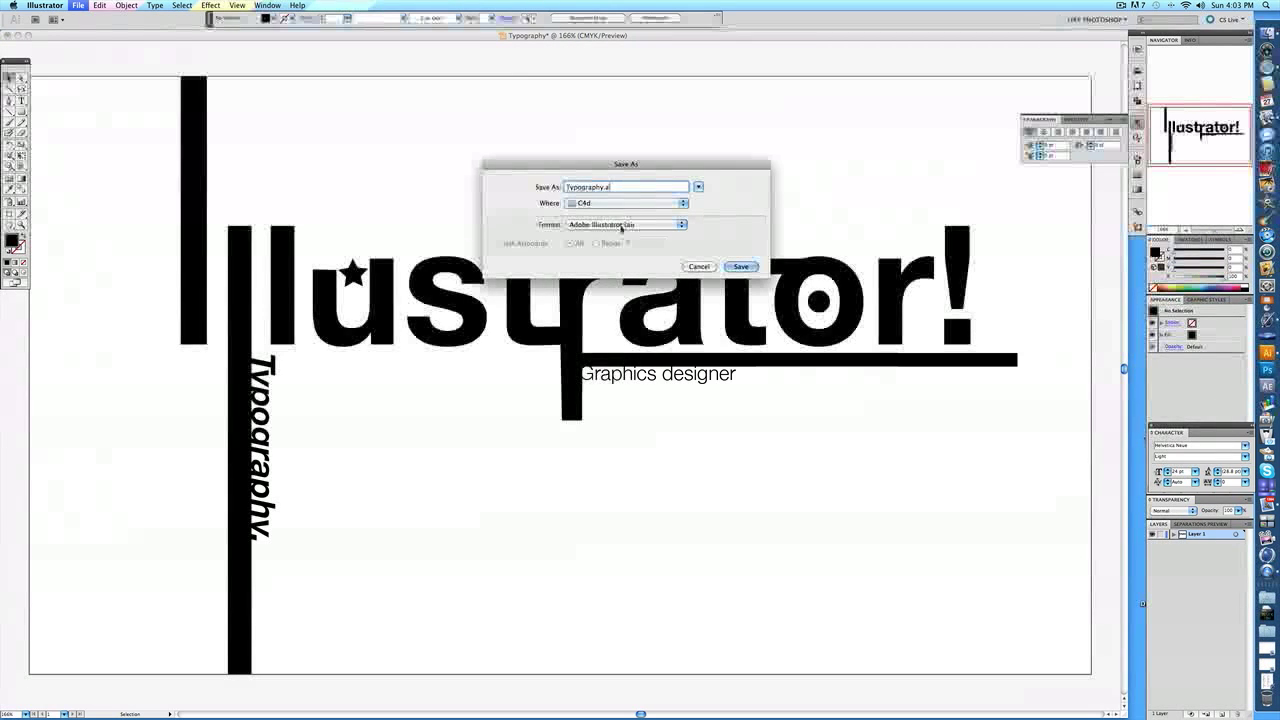
left_click(621, 229)
left_click(688, 260)
left_click(698, 266)
left_click(77, 5)
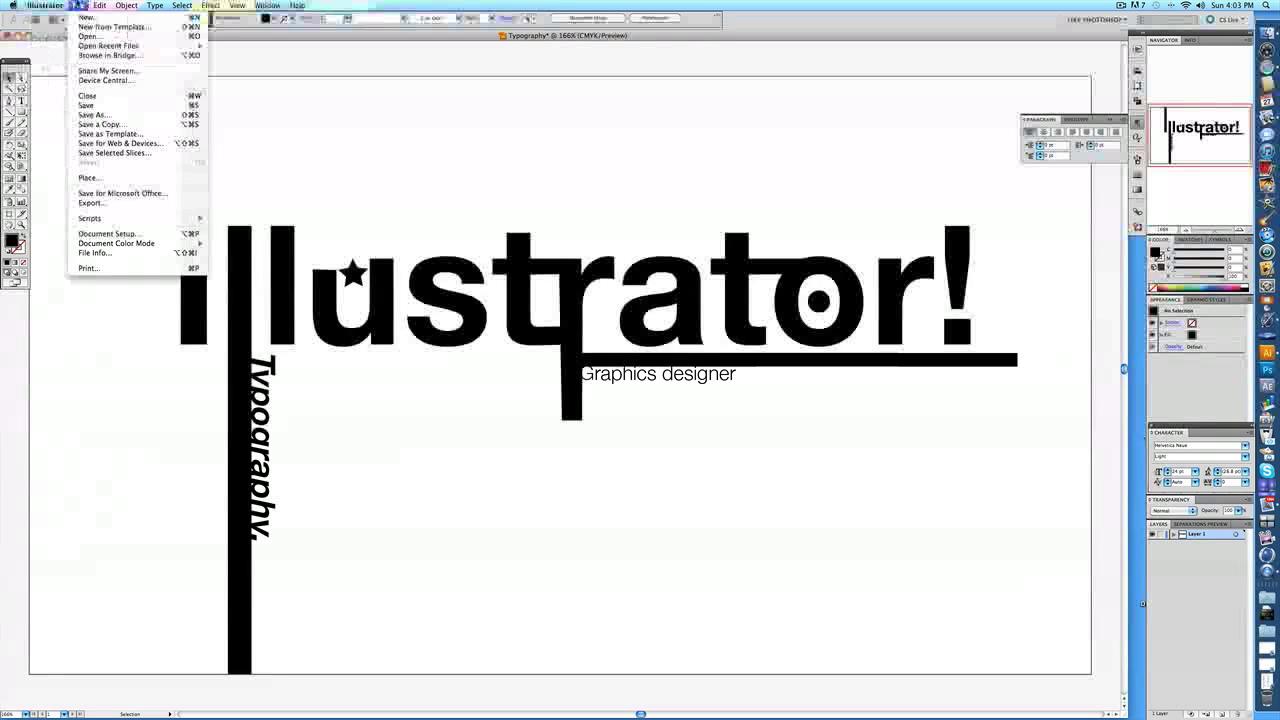
Step: Export the artwork as PNG named 'Illustrator tutorial' to the Desktop
left_click(123, 203)
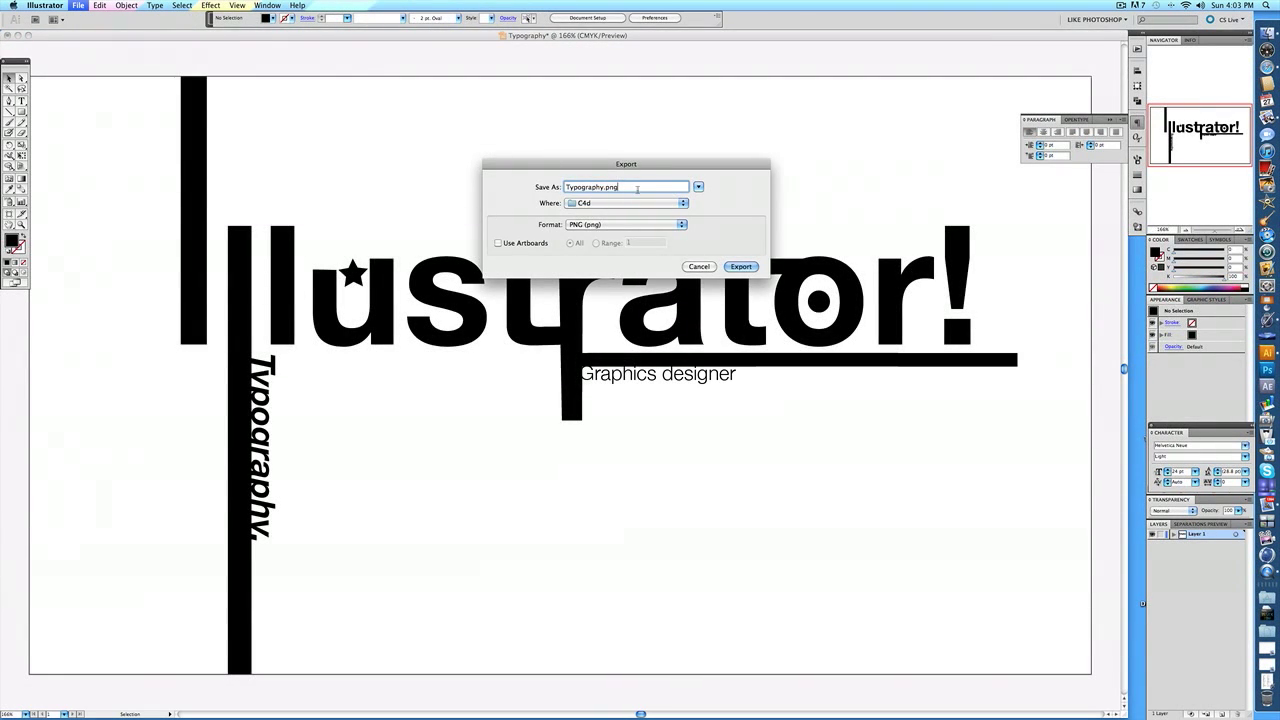
type("Illustrator tutorial")
left_click(601, 202)
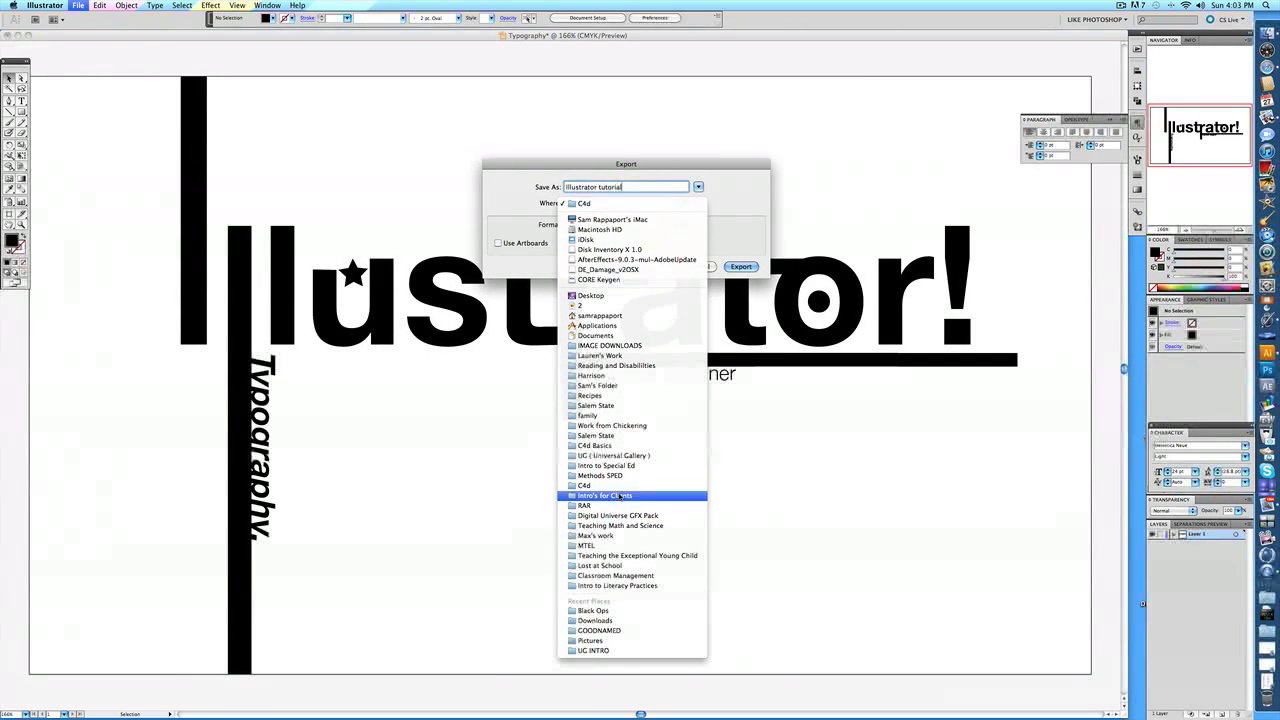
left_click(620, 295)
left_click(597, 224)
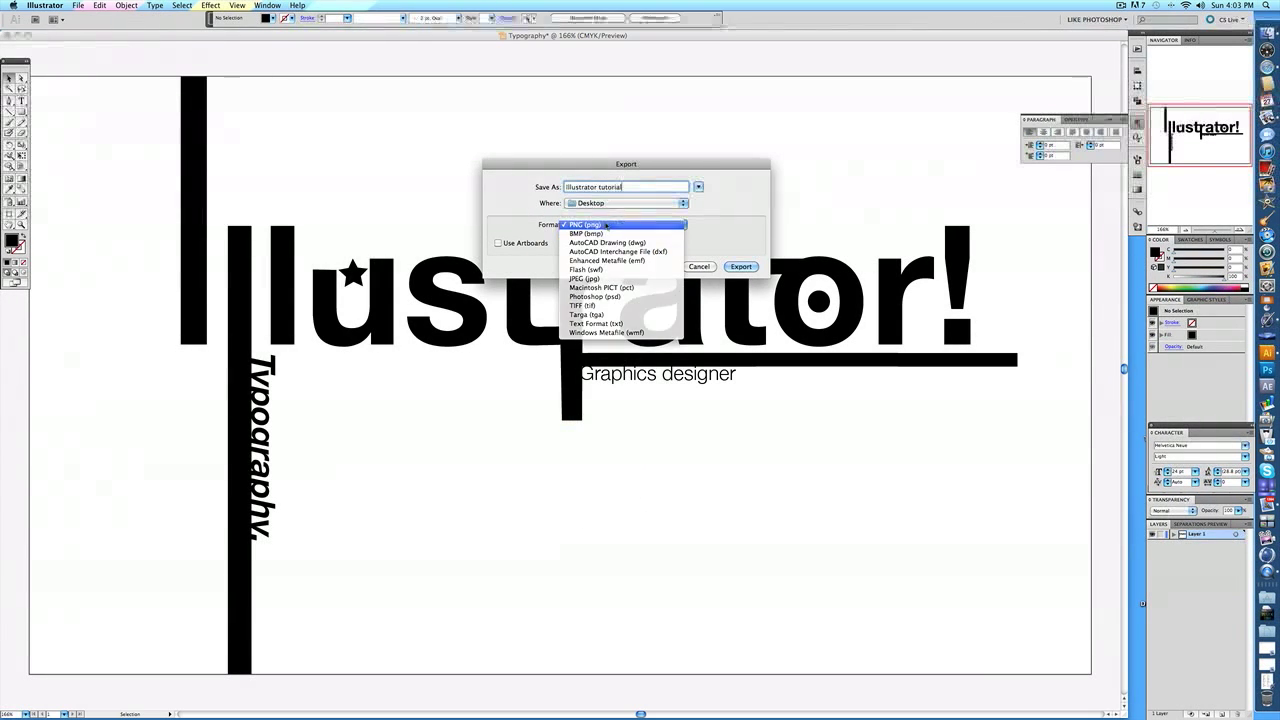
left_click(681, 244)
left_click(741, 266)
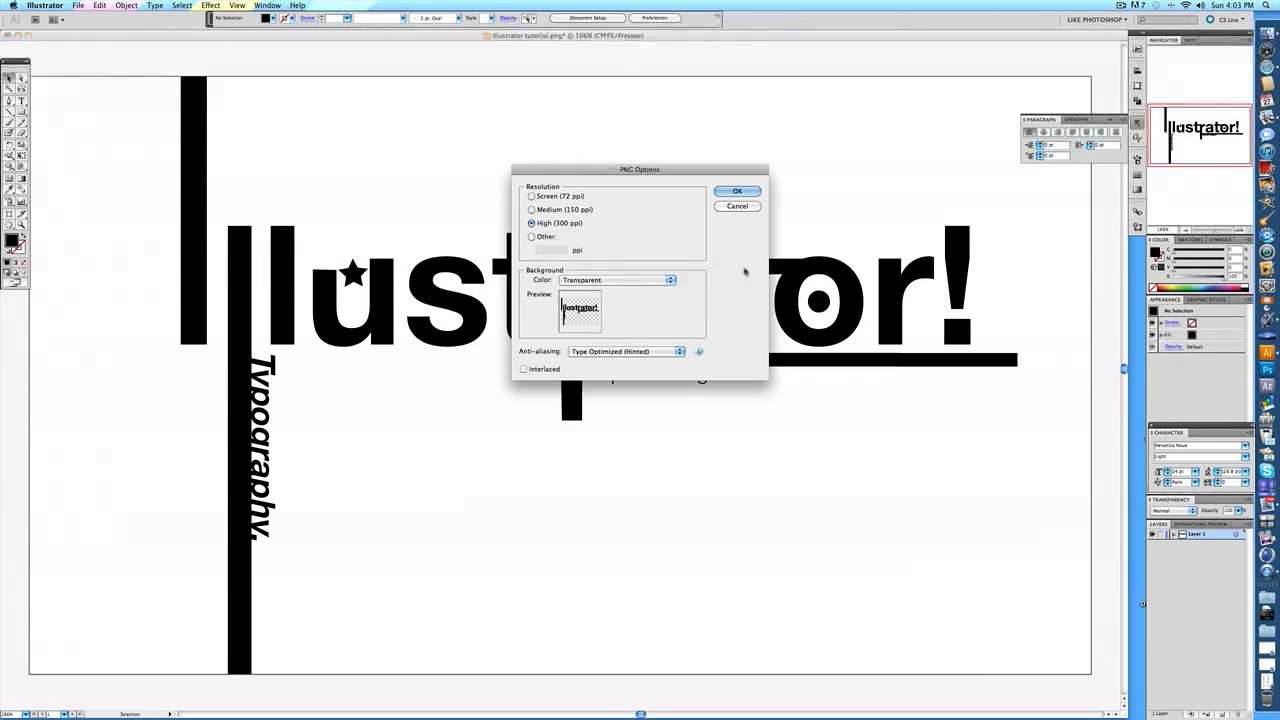
Step: Keep a Transparent background at 300 ppi in PNG Options and confirm the export
mouse_move(569, 170)
left_mouse_down()
mouse_move(492, 167)
mouse_move(544, 168)
left_mouse_up()
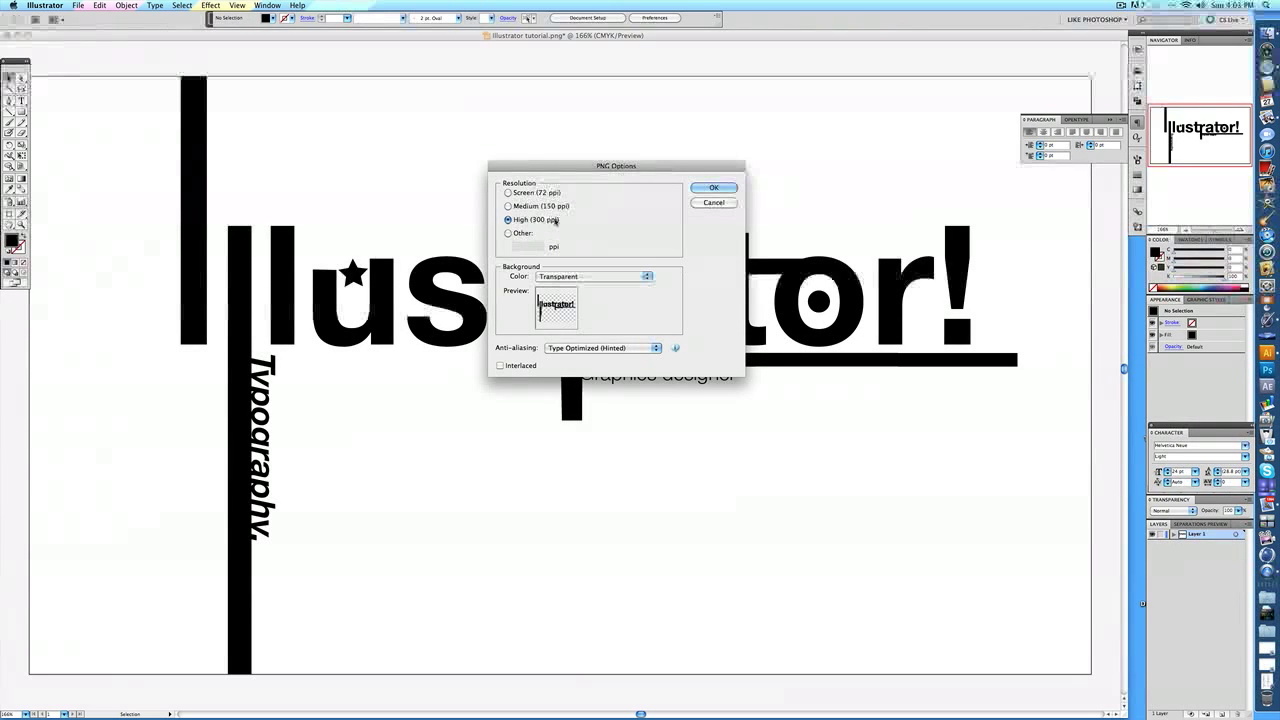
left_click(594, 276)
left_click(571, 258)
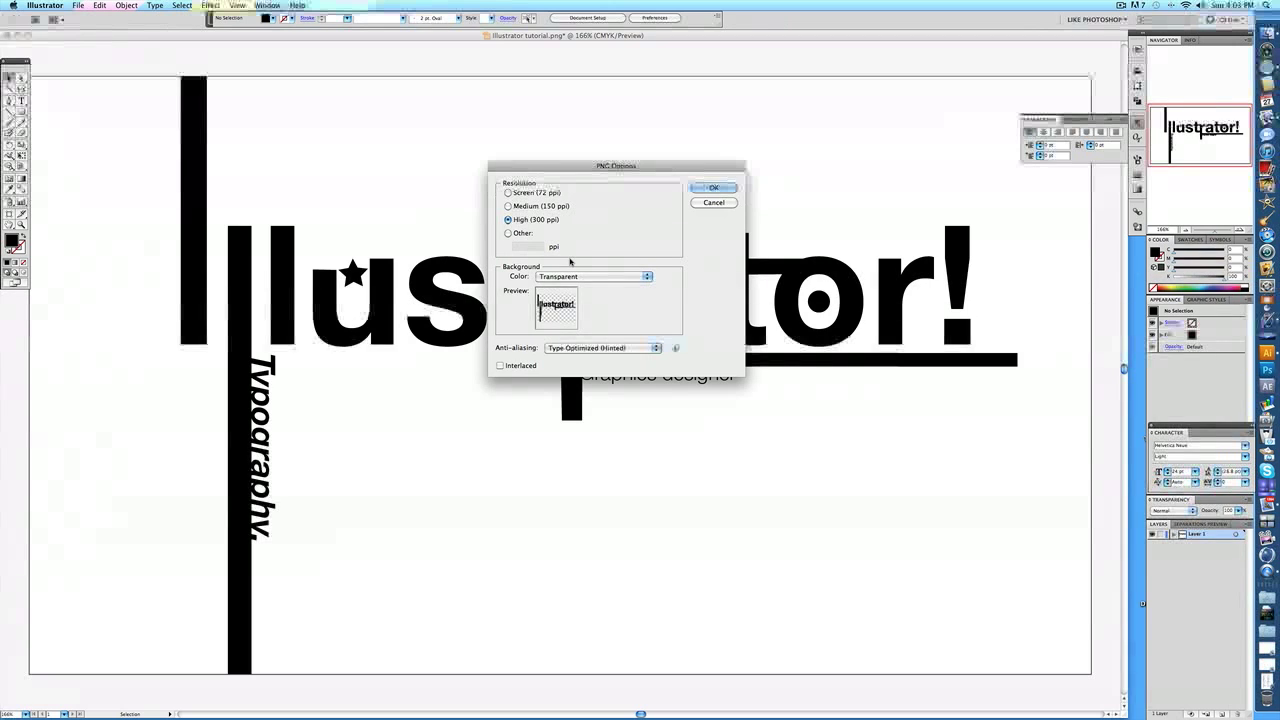
left_click(693, 189)
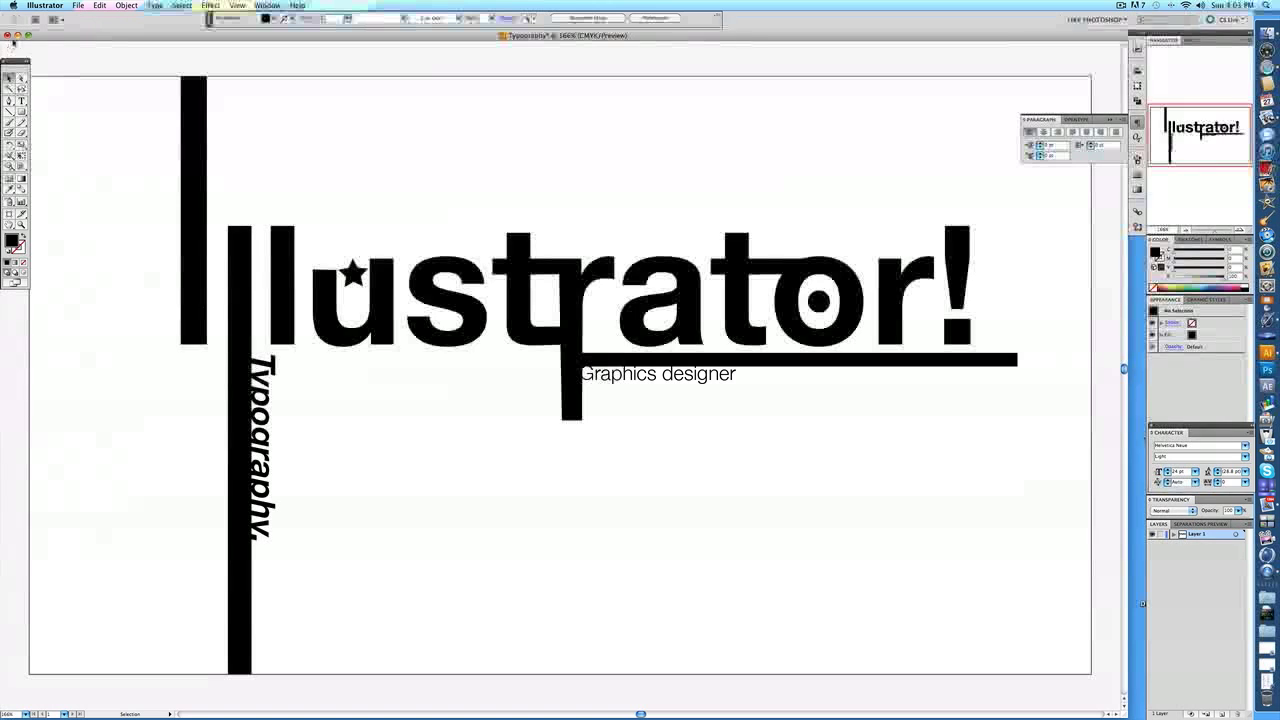
Step: Minimize the Illustrator window and launch Photoshop from the Dock
left_click(18, 36)
left_click(294, 144)
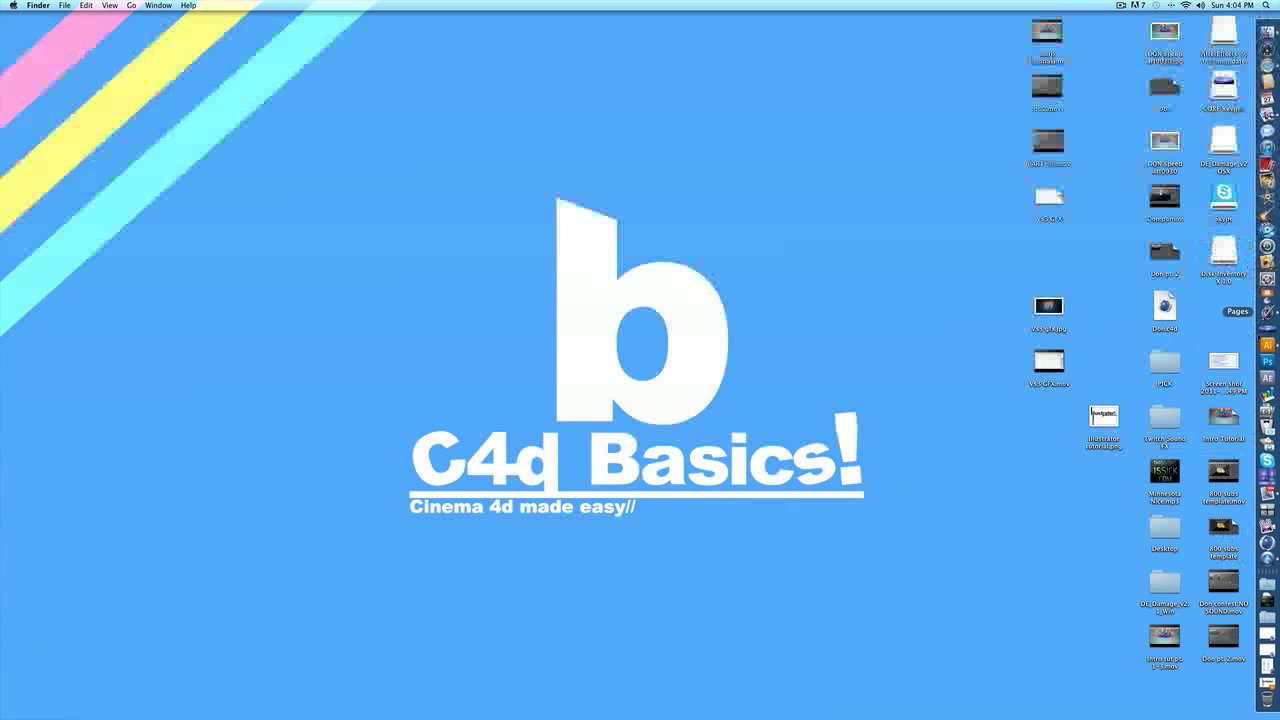
left_click(1264, 363)
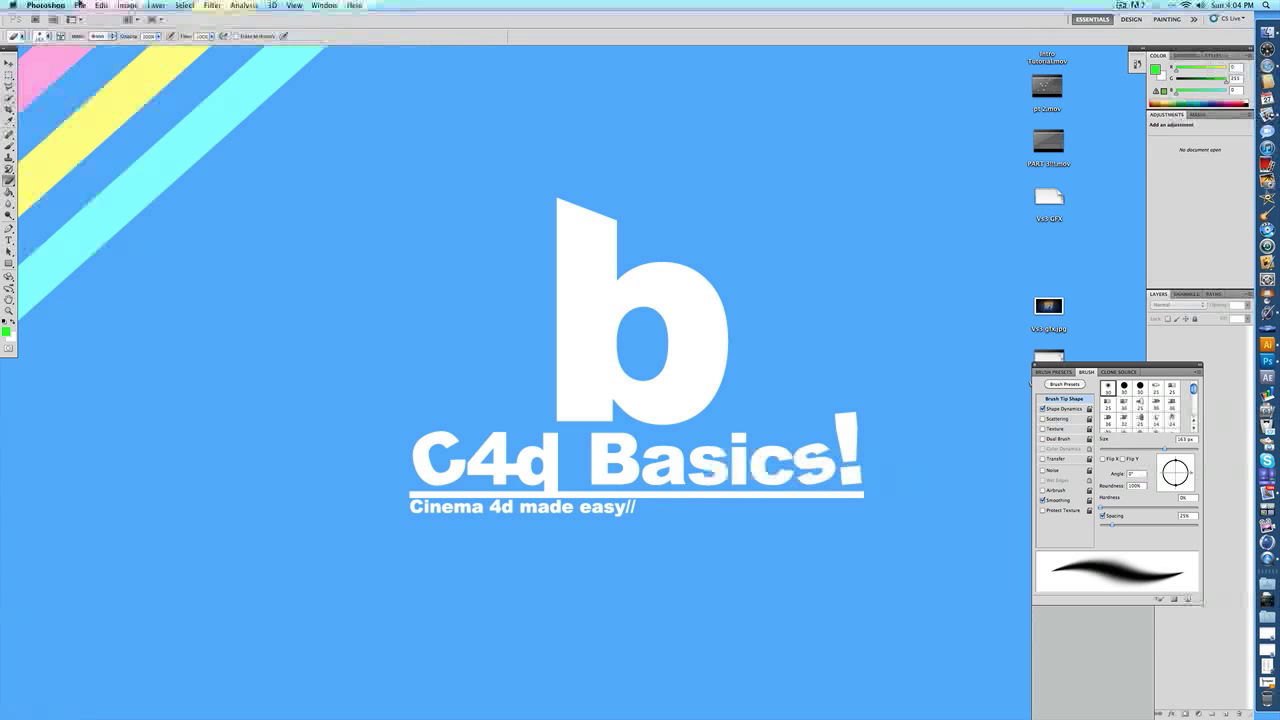
Step: Open Illustrator tutorial.png from the Desktop in Photoshop
left_click(80, 5)
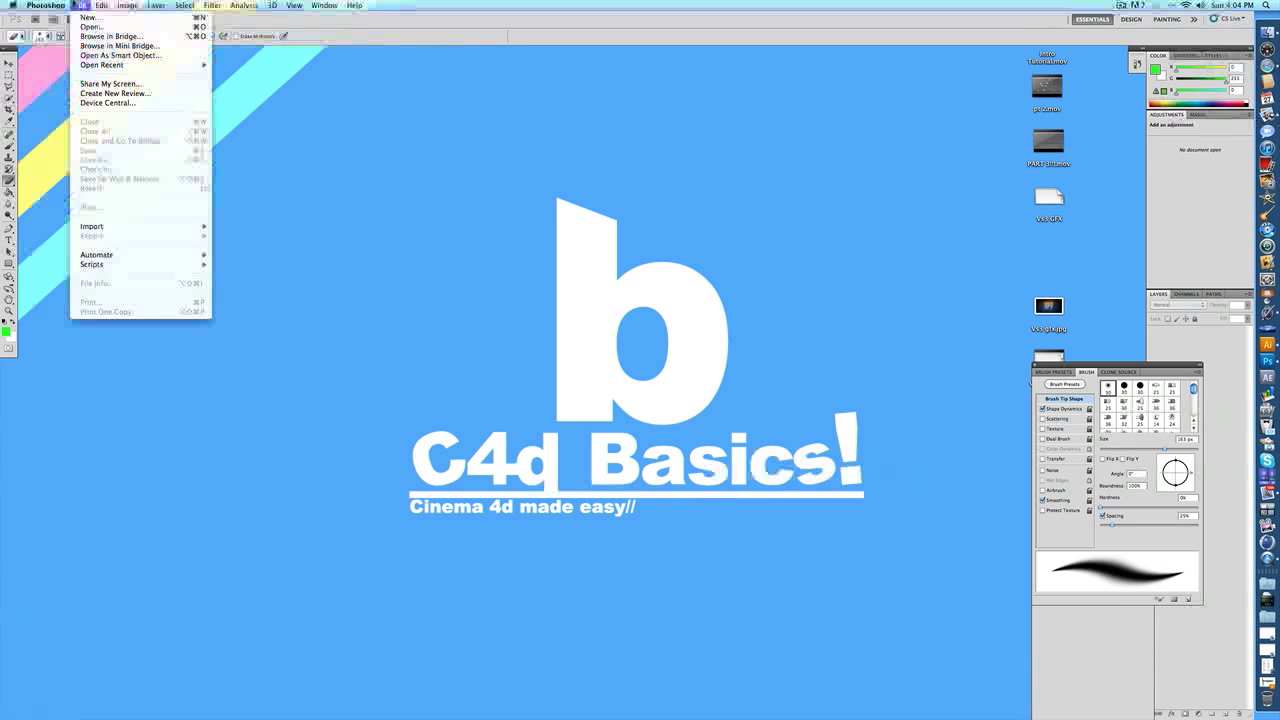
left_click(92, 26)
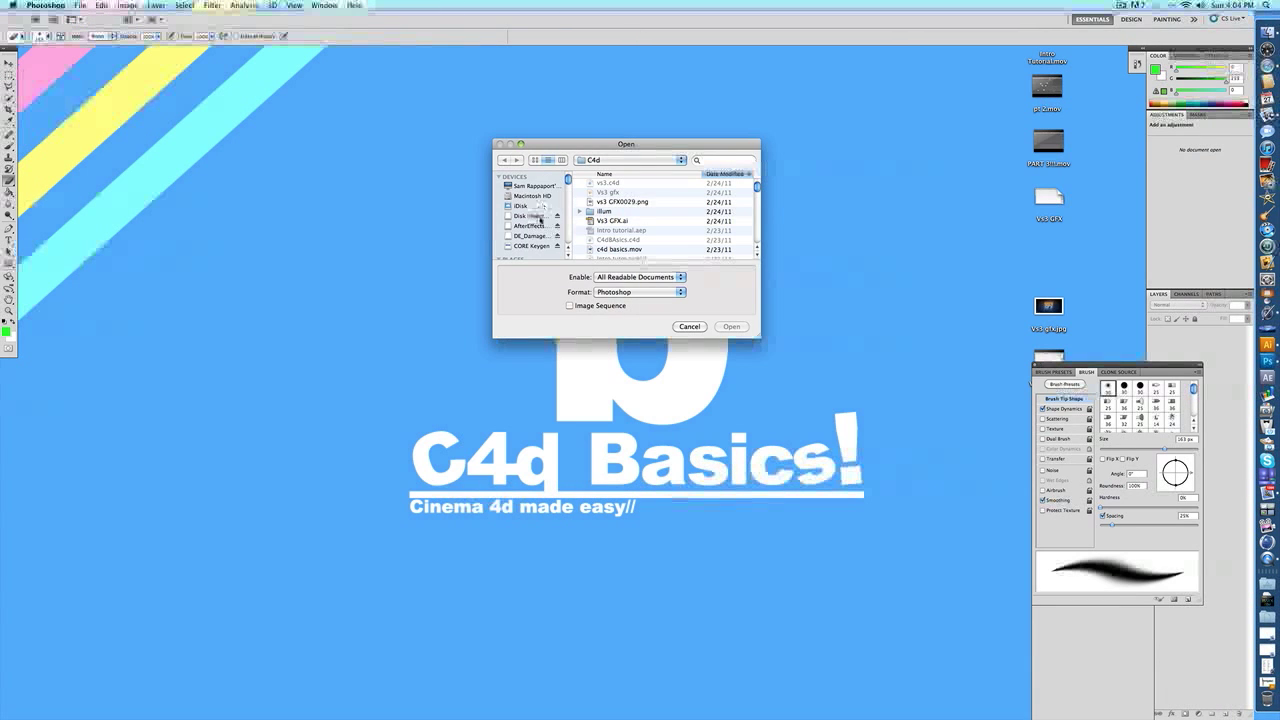
scroll(520, 235, "down", 3)
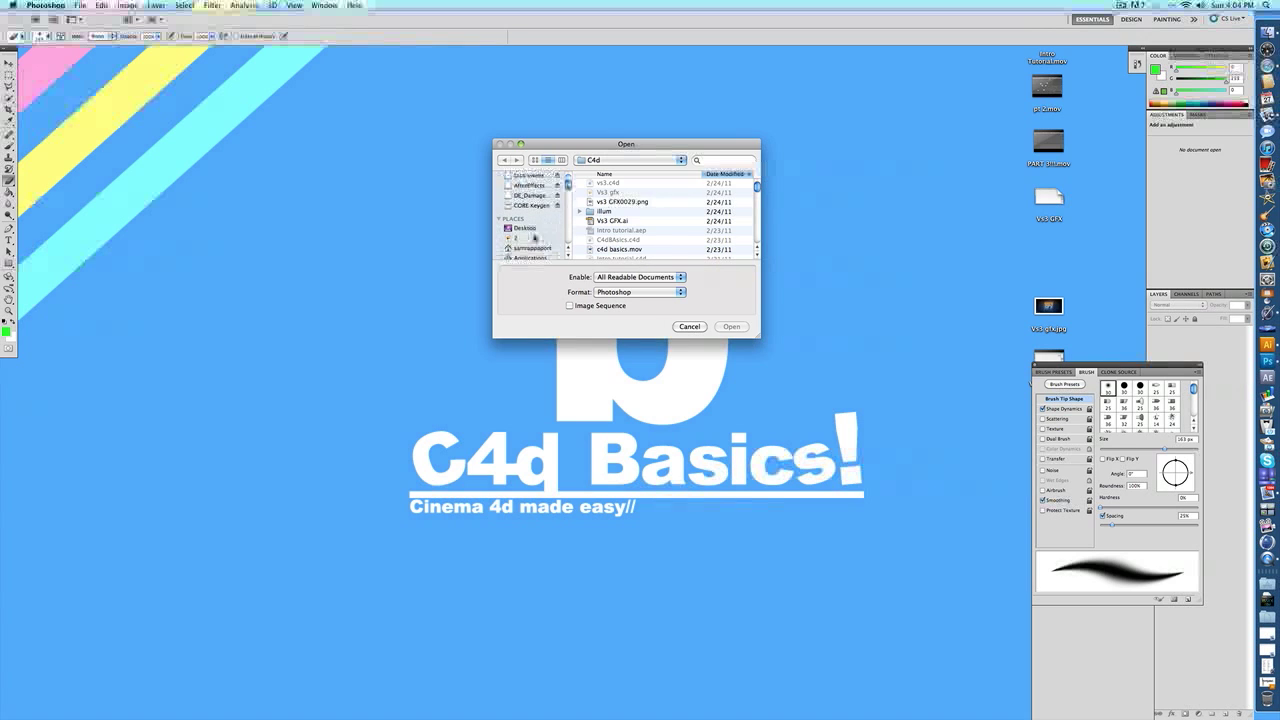
left_click(530, 229)
left_click(628, 183)
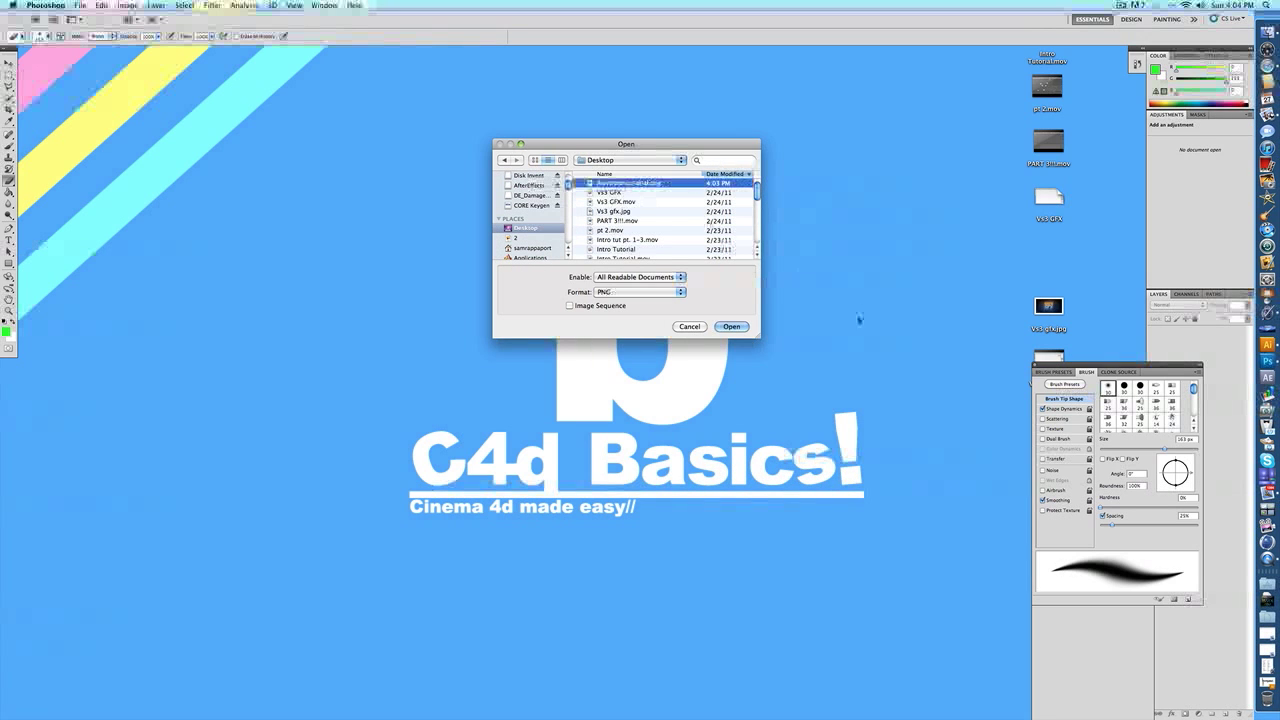
left_click(731, 326)
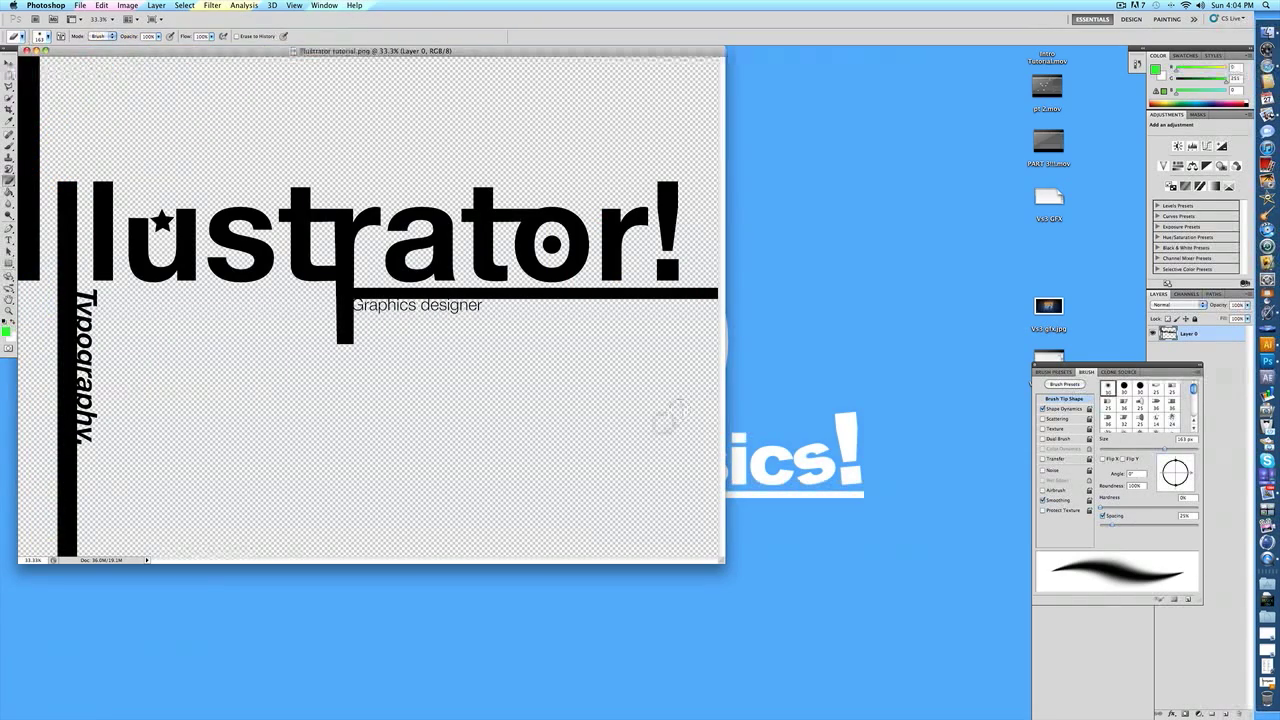
Step: Add a new empty layer and move it beneath the lettering layer
left_click_drag(722, 560, 905, 577)
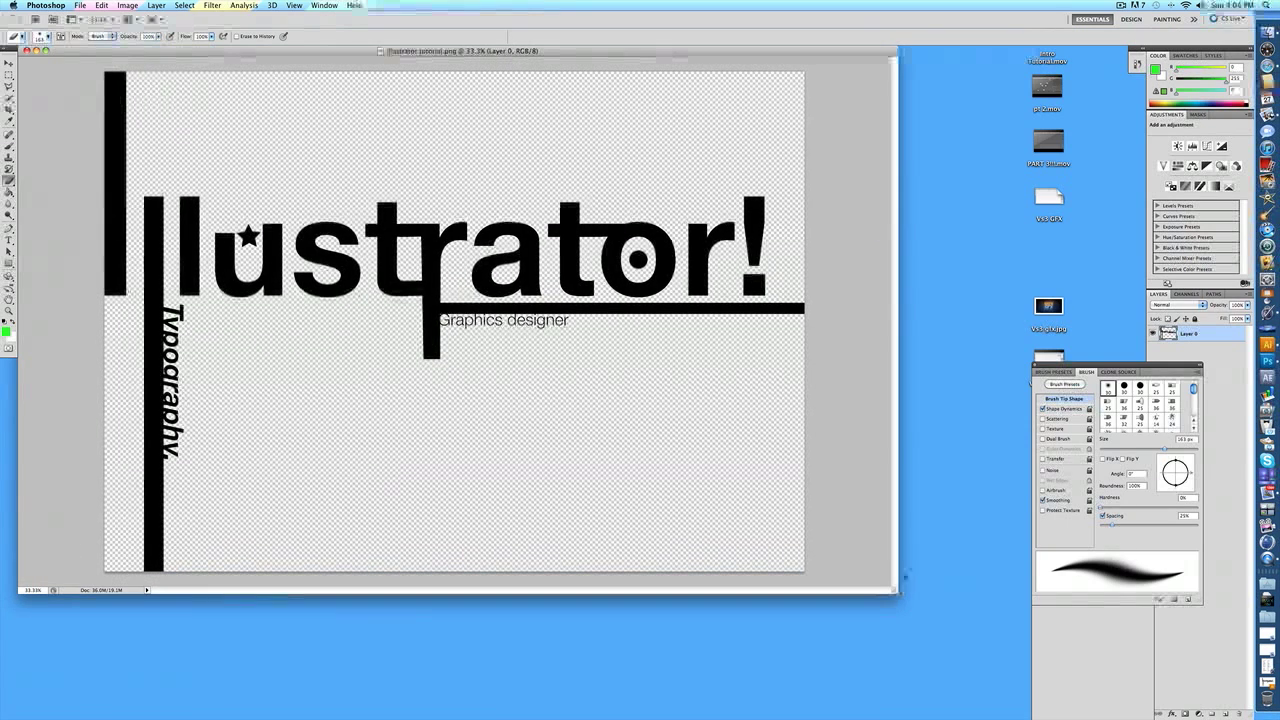
left_click(1037, 366)
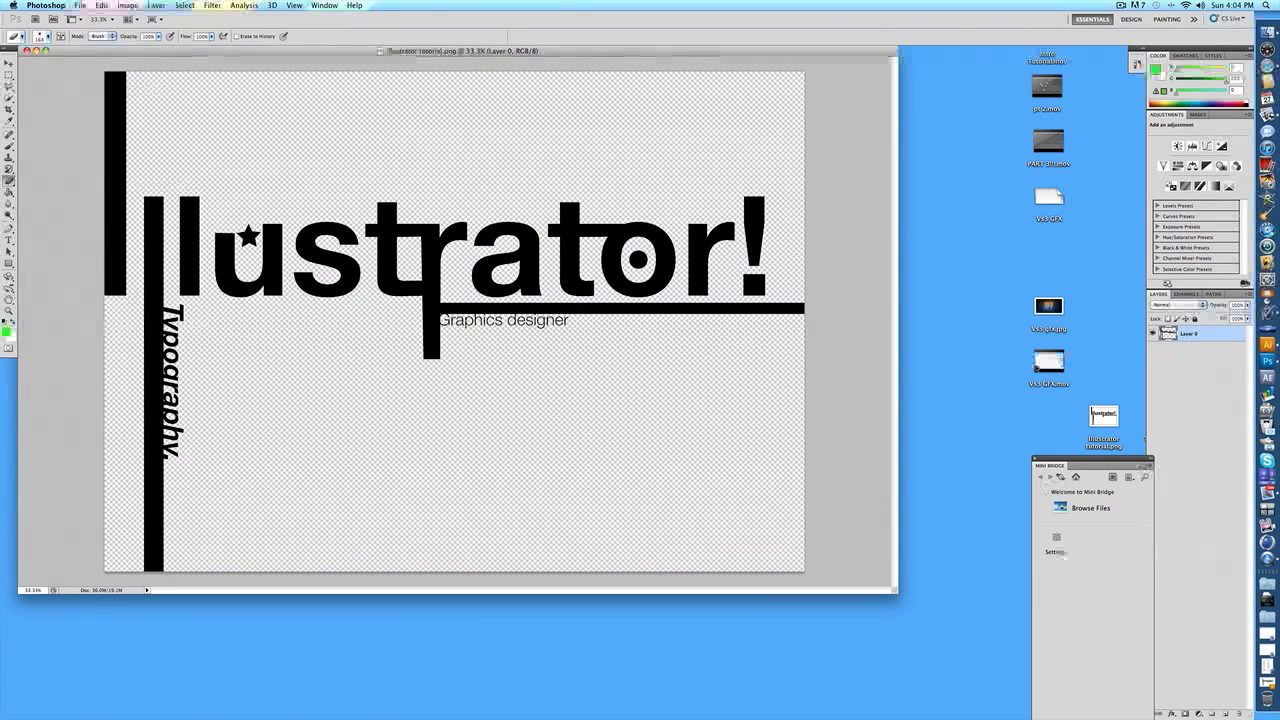
left_click(1167, 336)
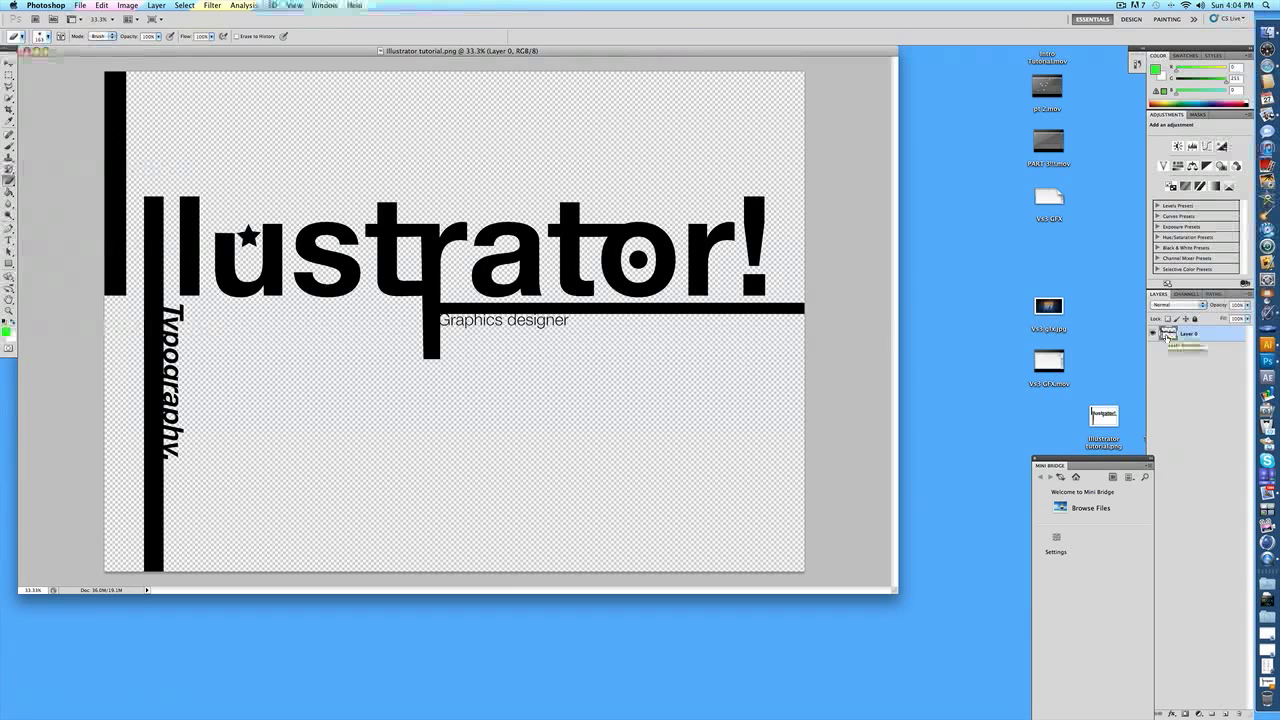
left_click_drag(1167, 336, 1191, 351)
left_click(1226, 713)
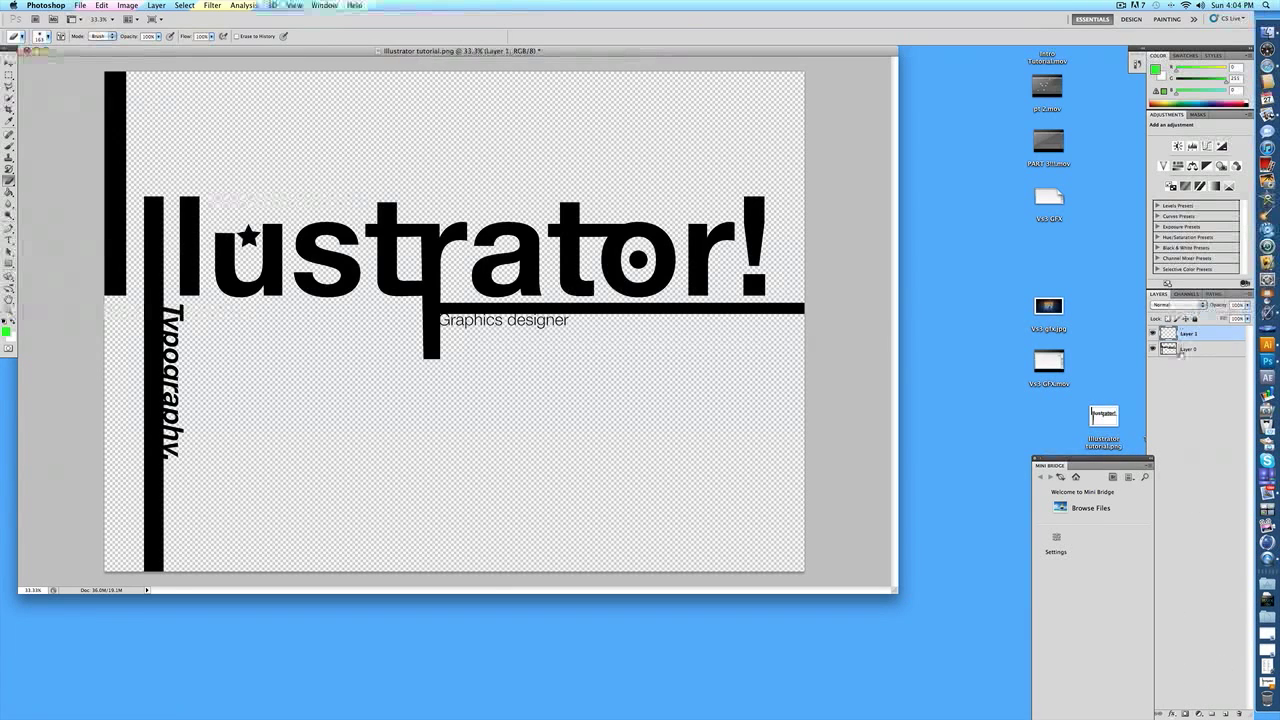
left_click_drag(1183, 357, 1184, 360)
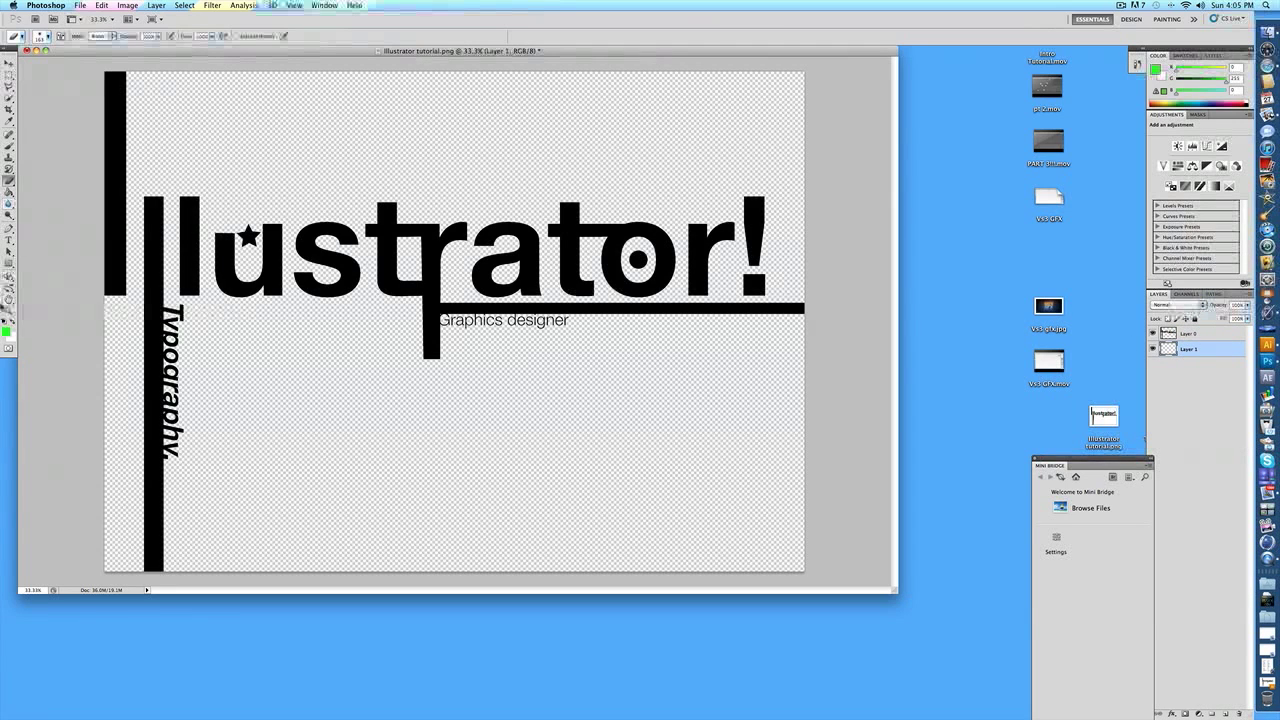
Step: Fill the new layer with orange (#ff8a00) using the Paint Bucket
left_click(6, 331)
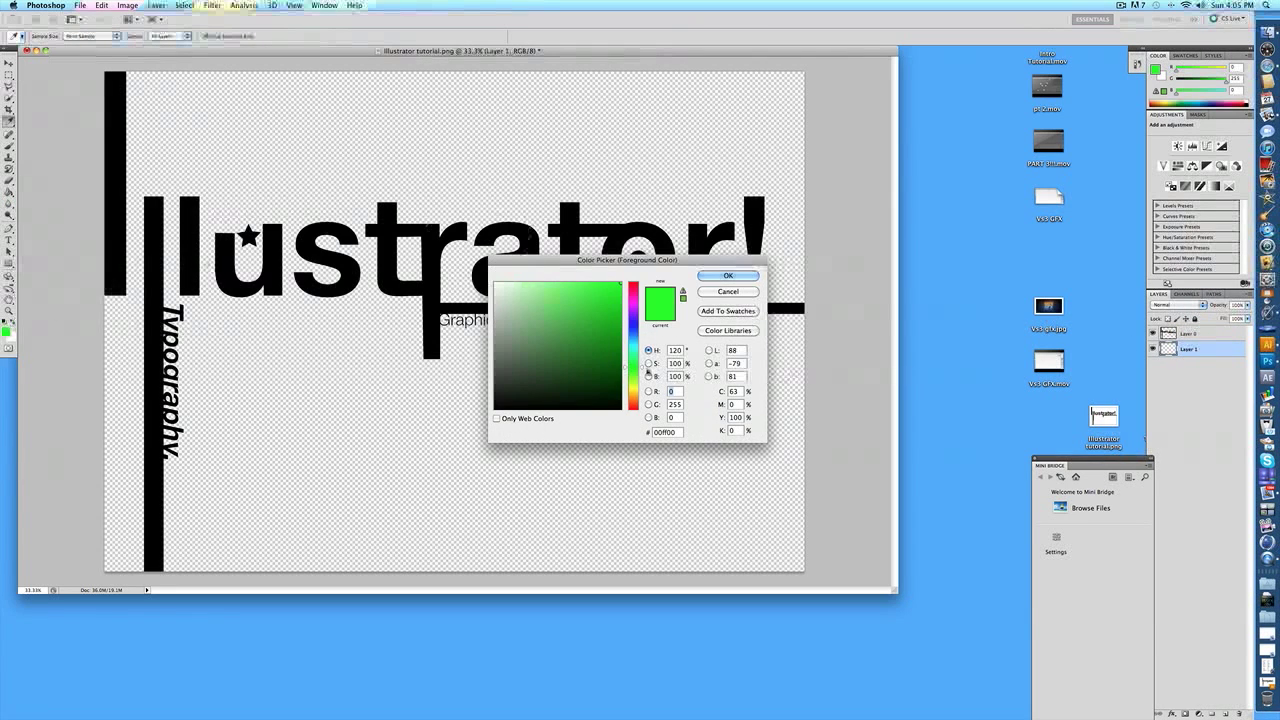
left_click_drag(632, 392, 632, 400)
left_click(728, 276)
left_click_drag(8, 188, 52, 200)
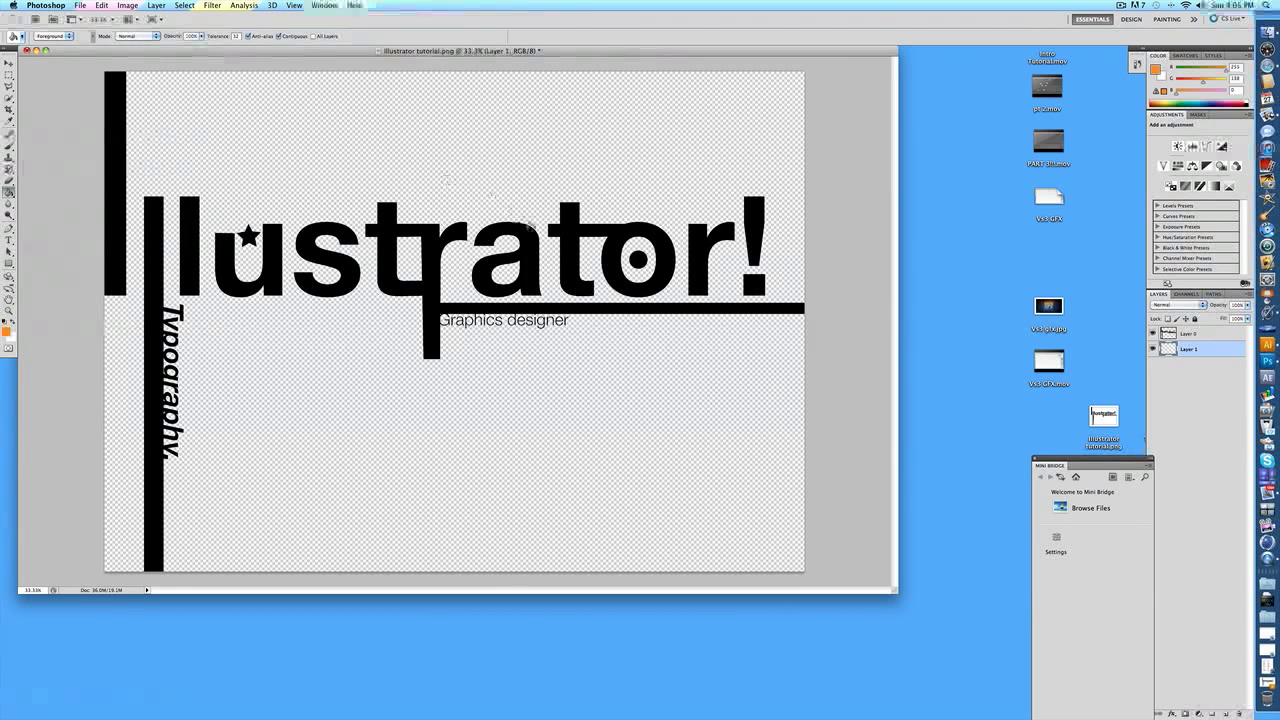
left_click(527, 224)
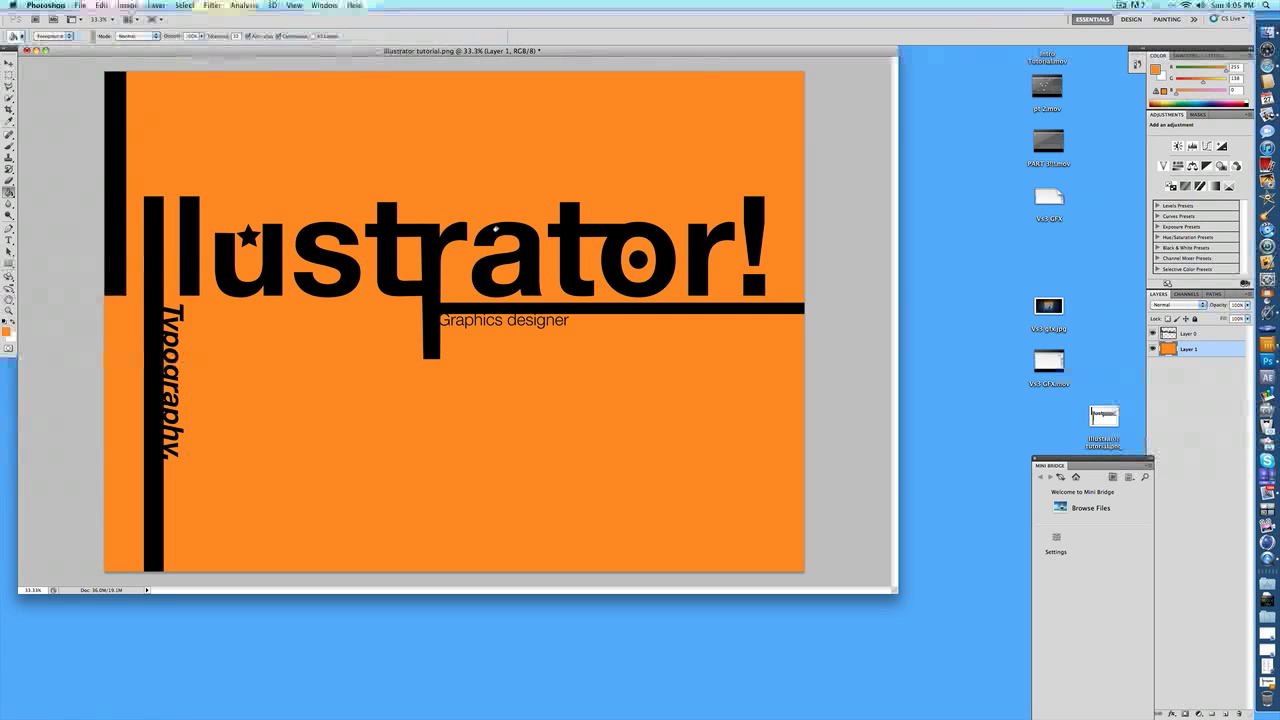
Step: Invert Layer 0's black lettering to white and lower its opacity so it reads cream
left_click(1180, 335)
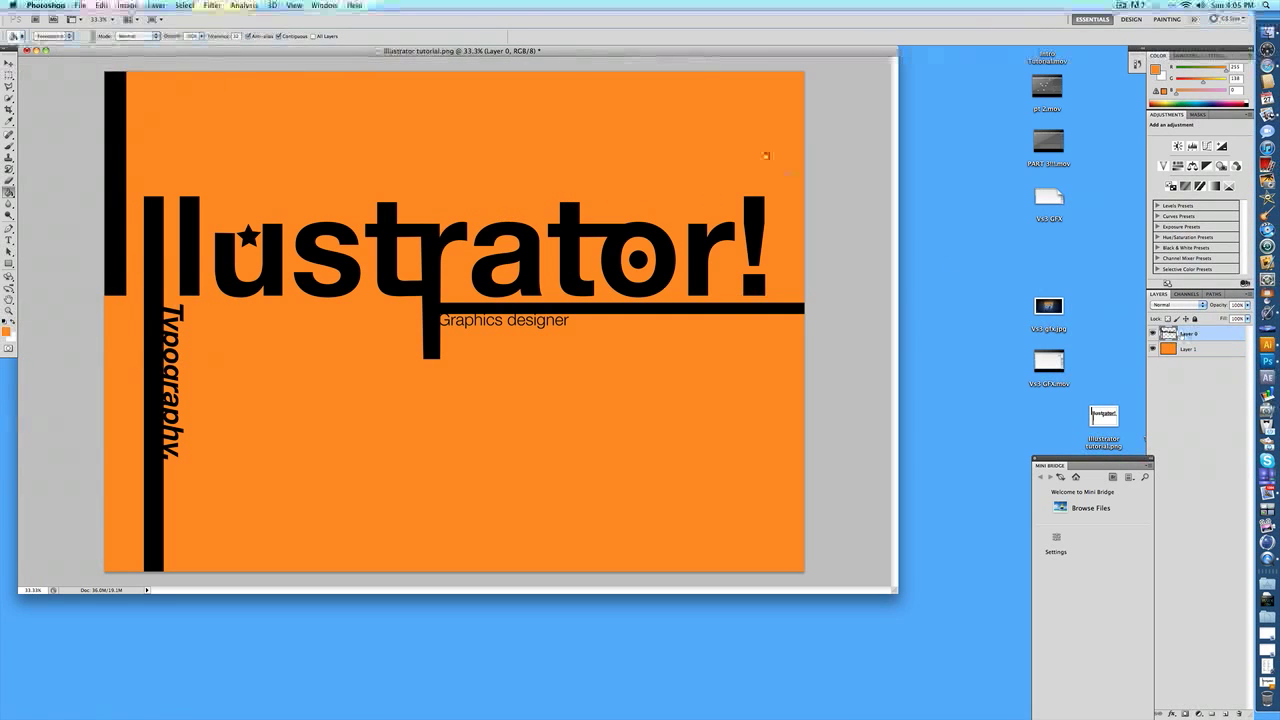
left_click(157, 5)
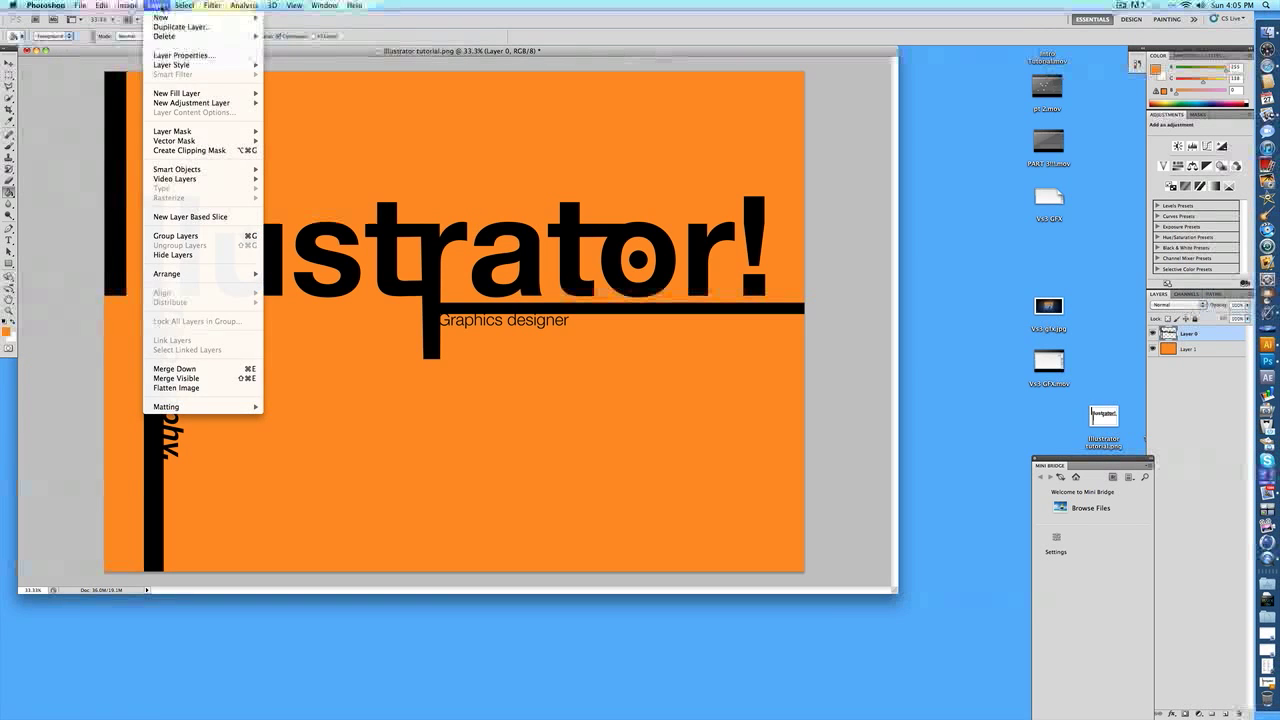
mouse_move(140, 36)
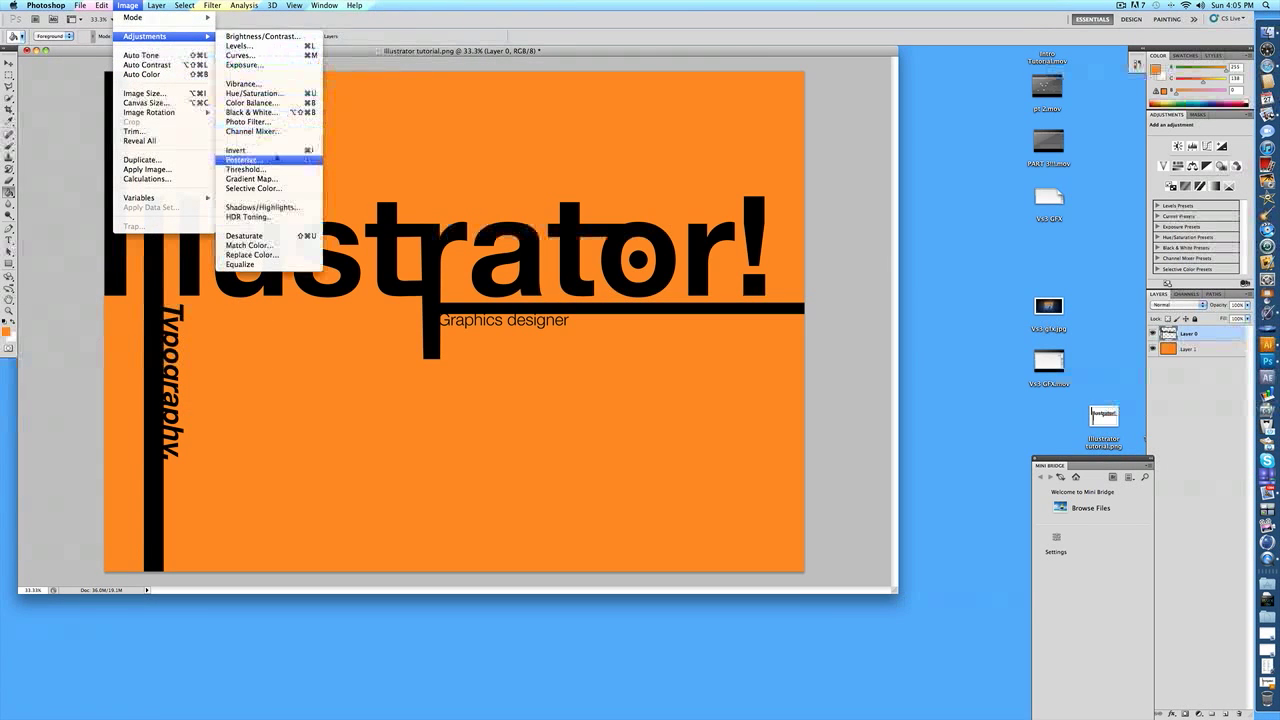
left_click(276, 151)
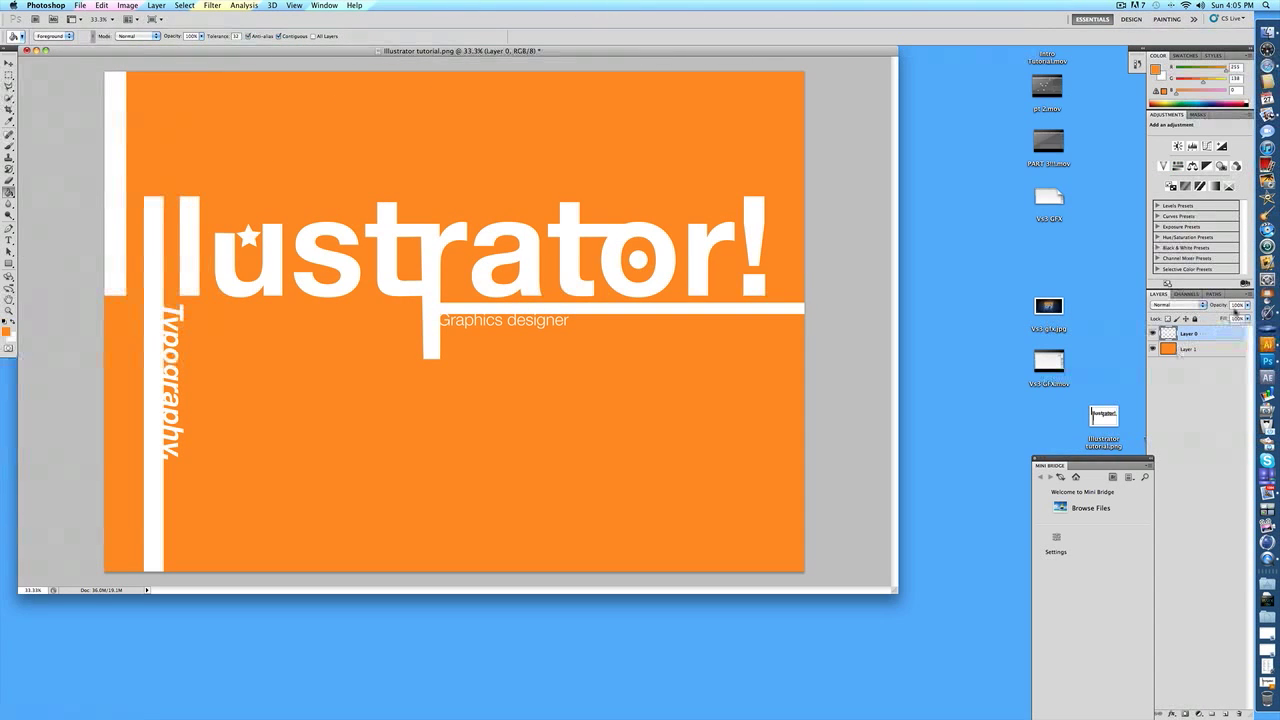
left_click(1247, 305)
mouse_move(1247, 316)
left_mouse_down()
mouse_move(1210, 316)
mouse_move(1237, 316)
left_mouse_up()
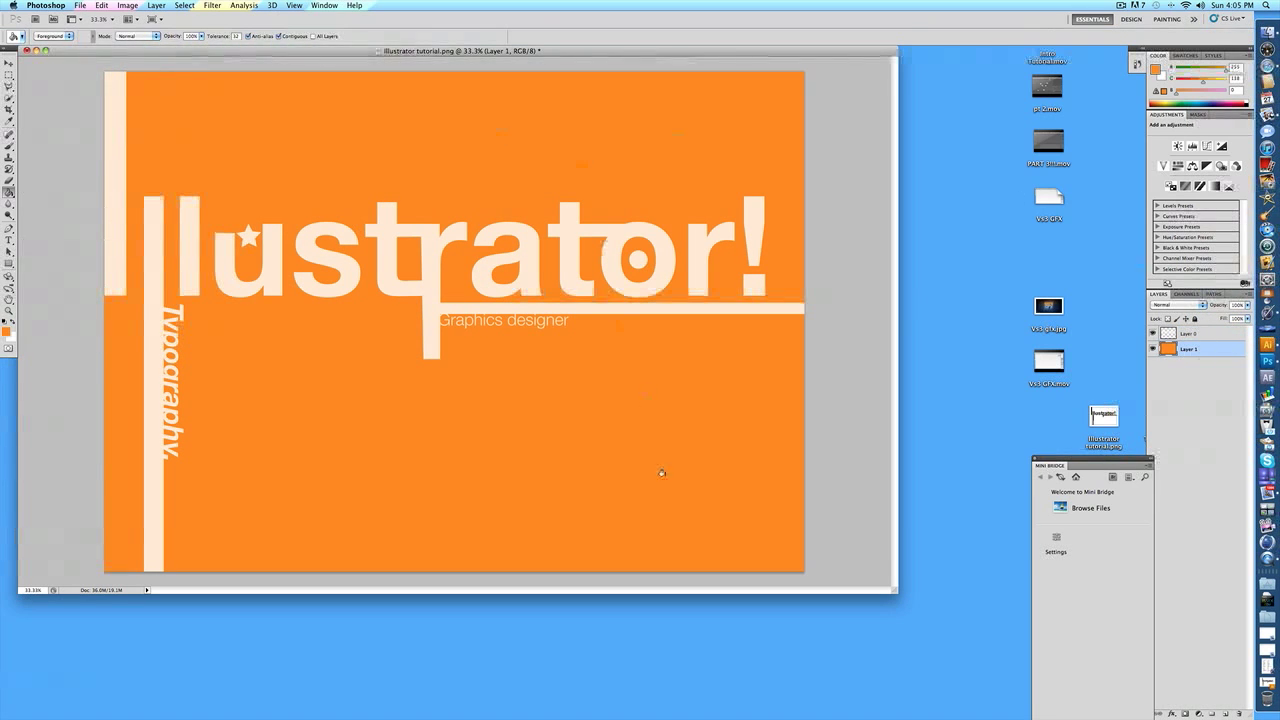
Step: Set the foreground colour to pure black in the Color Picker
left_click(8, 331)
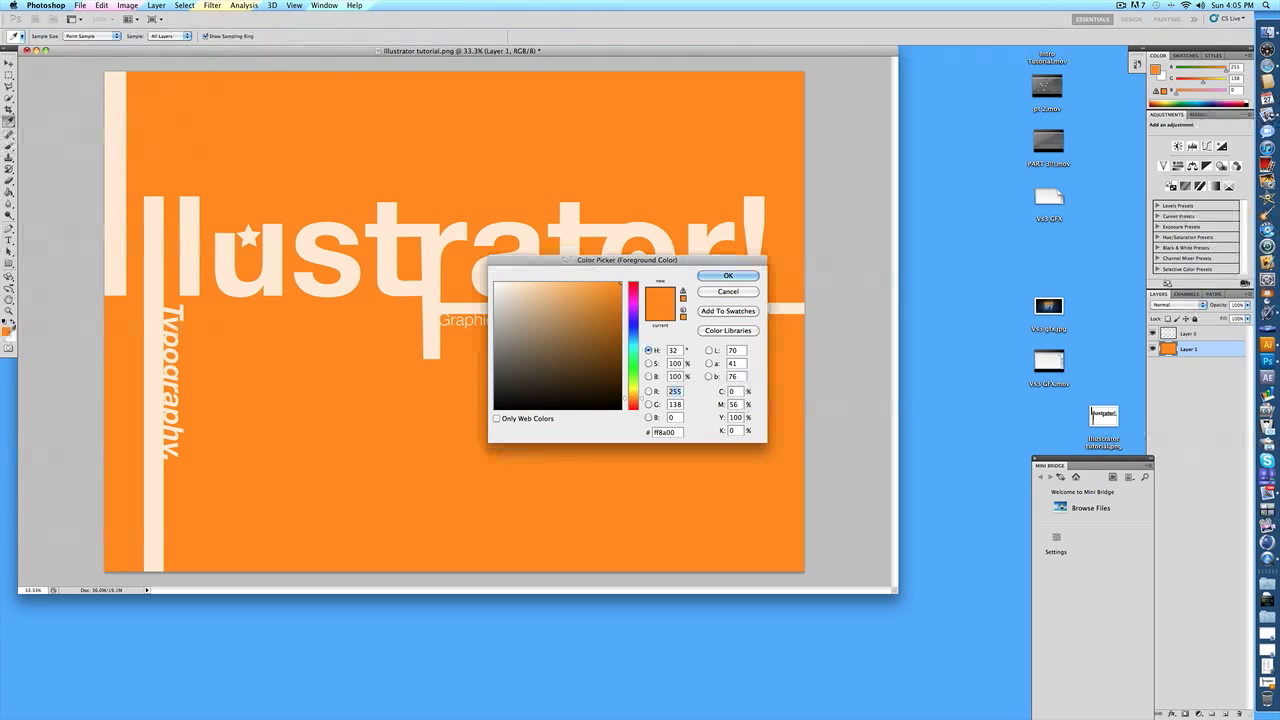
left_click_drag(505, 400, 458, 414)
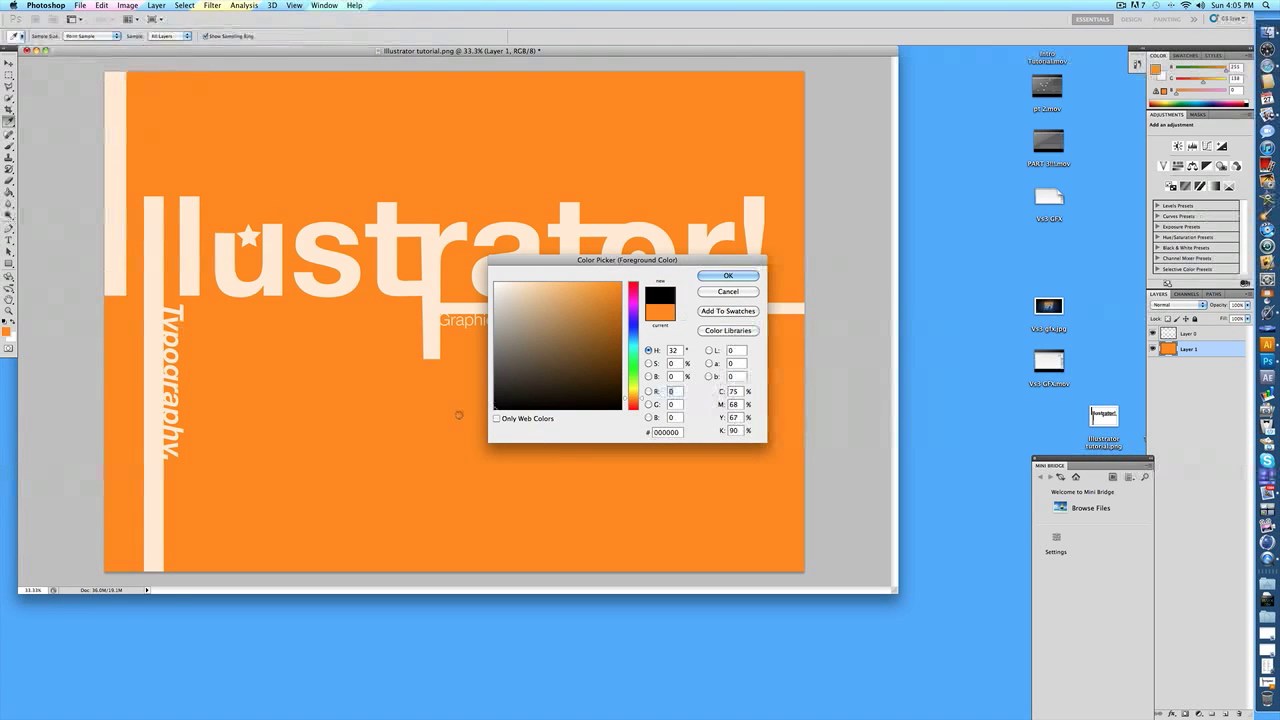
left_click(728, 275)
key("g")
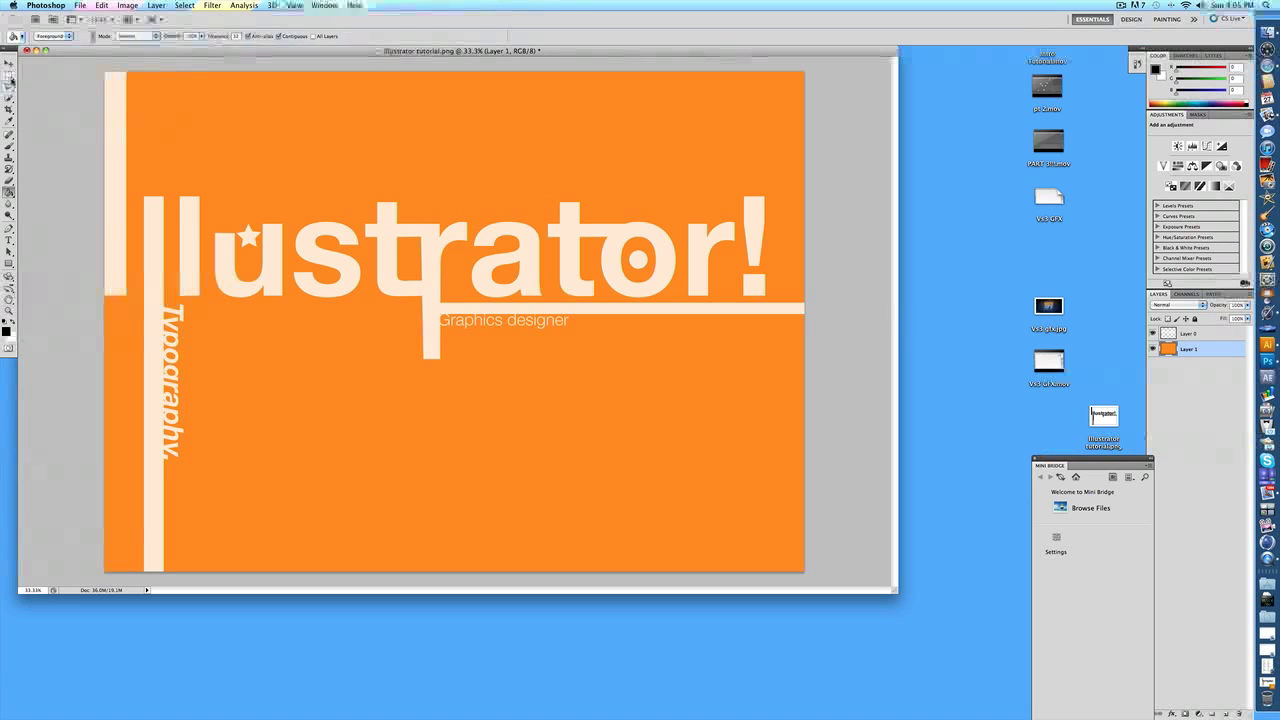
Step: Marquee the left half of the canvas and fill it with black using the Paint Bucket
key("m")
mouse_move(104, 72)
left_mouse_down()
mouse_move(430, 600)
mouse_move(486, 579)
left_mouse_up()
left_click_drag(105, 72, 453, 572)
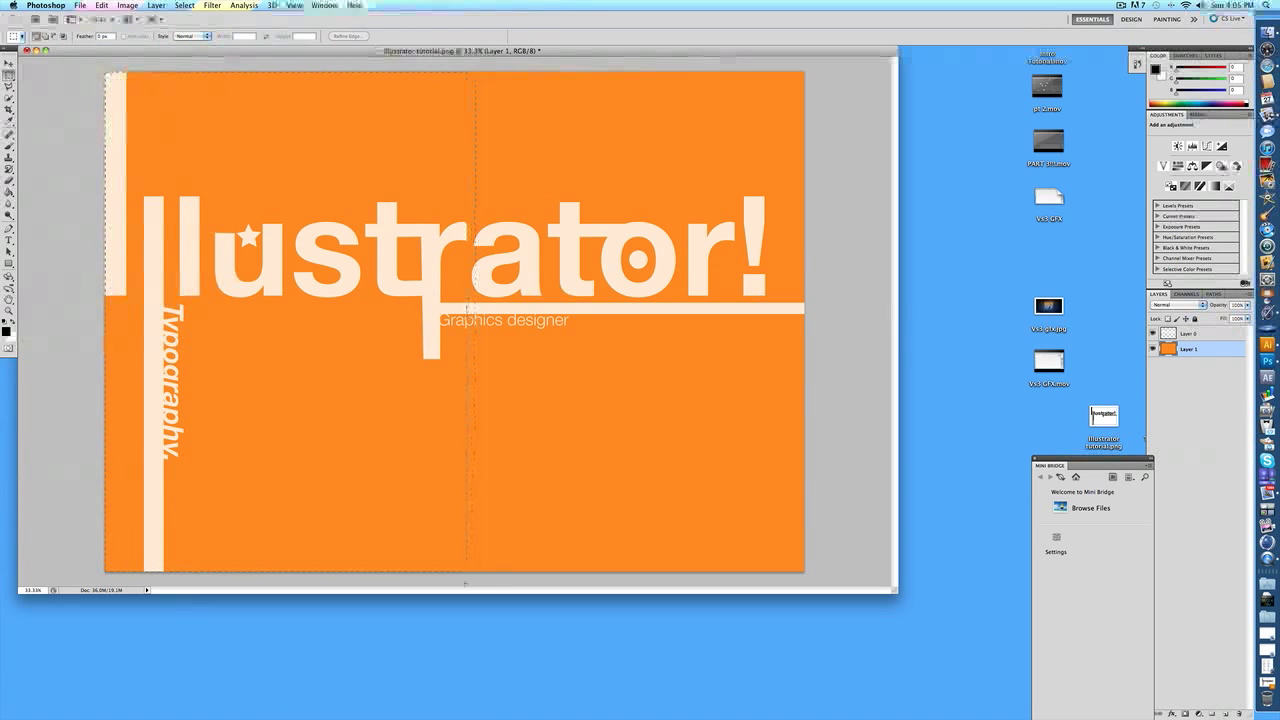
left_click(8, 191)
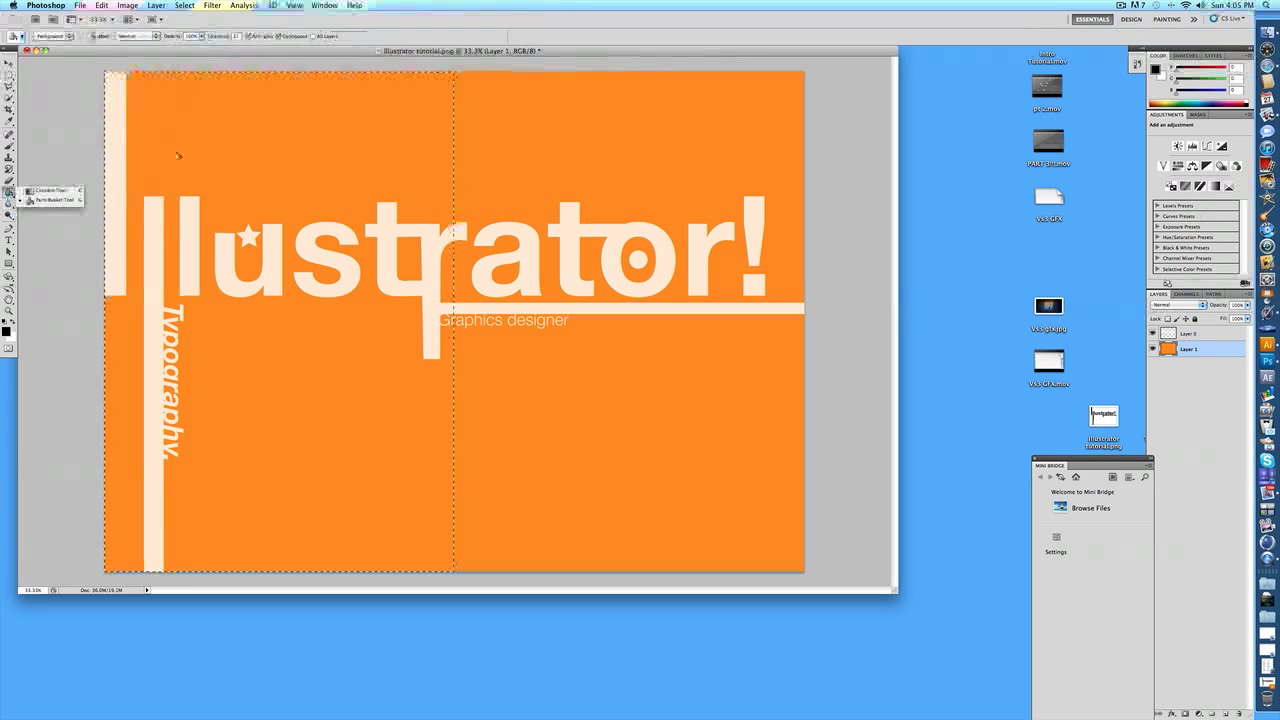
left_click(336, 232)
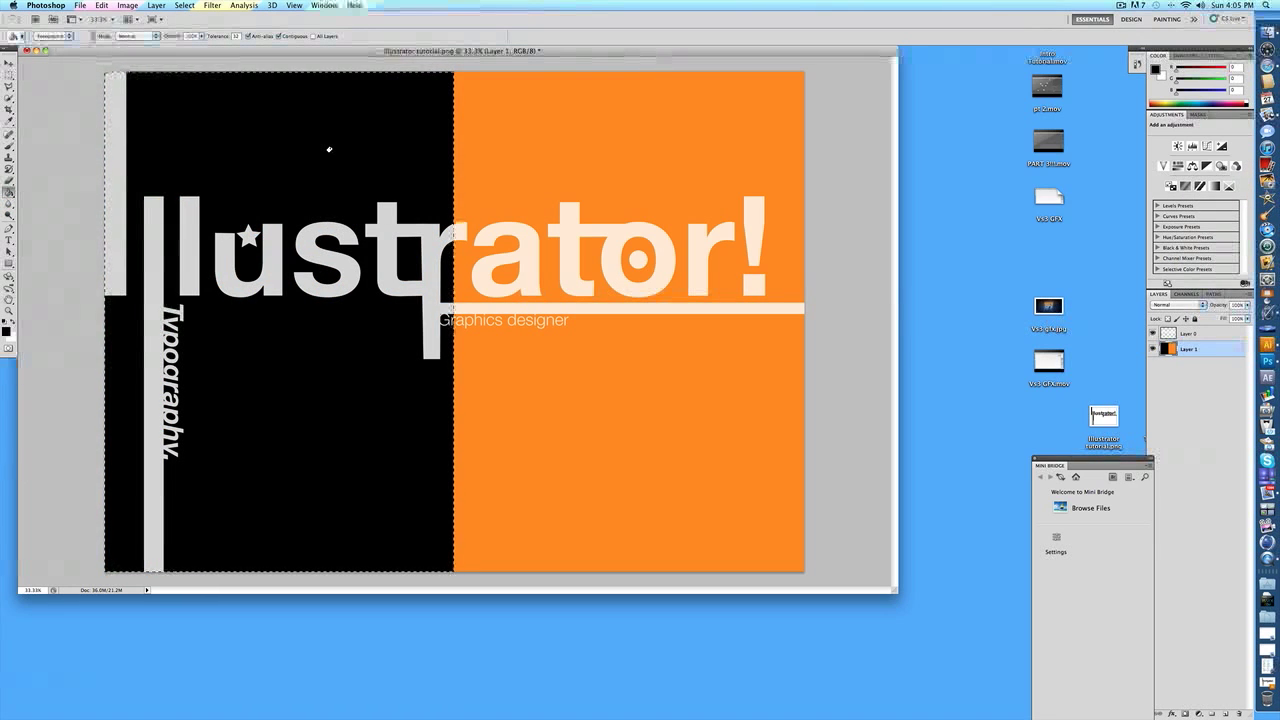
Step: Deselect the black half and drag the document window larger to show the full composition
key("super+d")
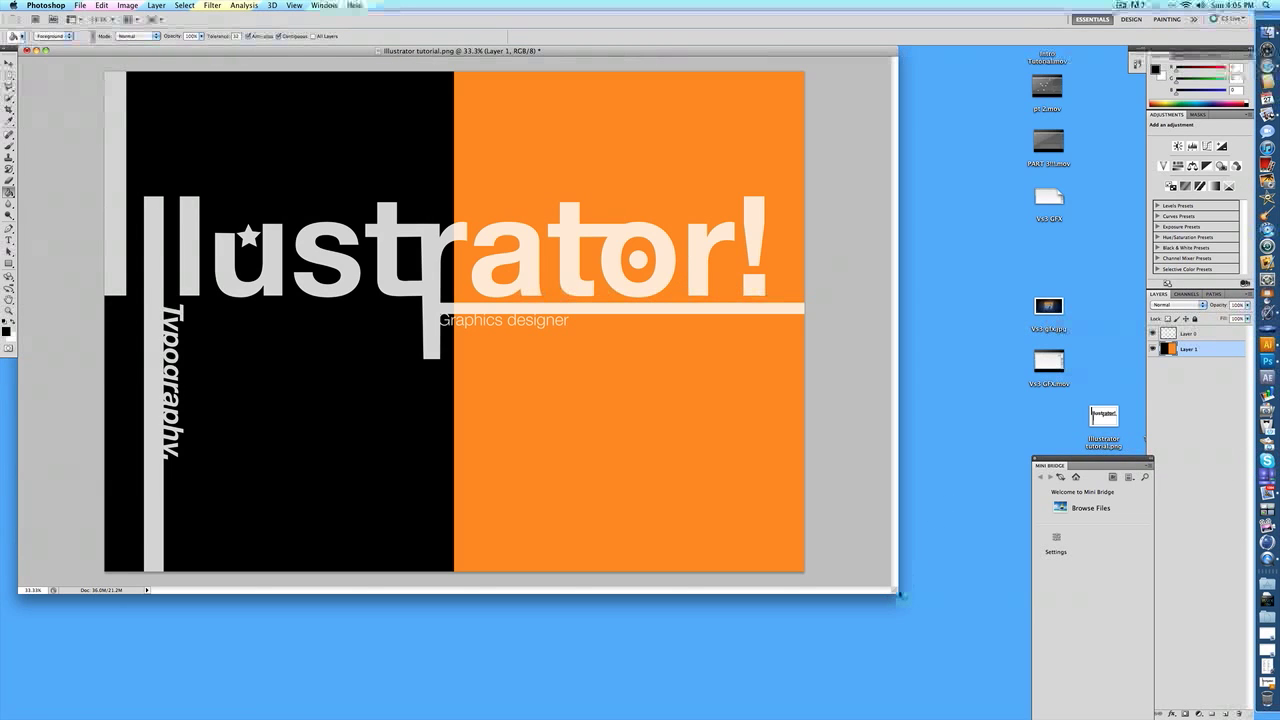
left_click_drag(897, 593, 1000, 706)
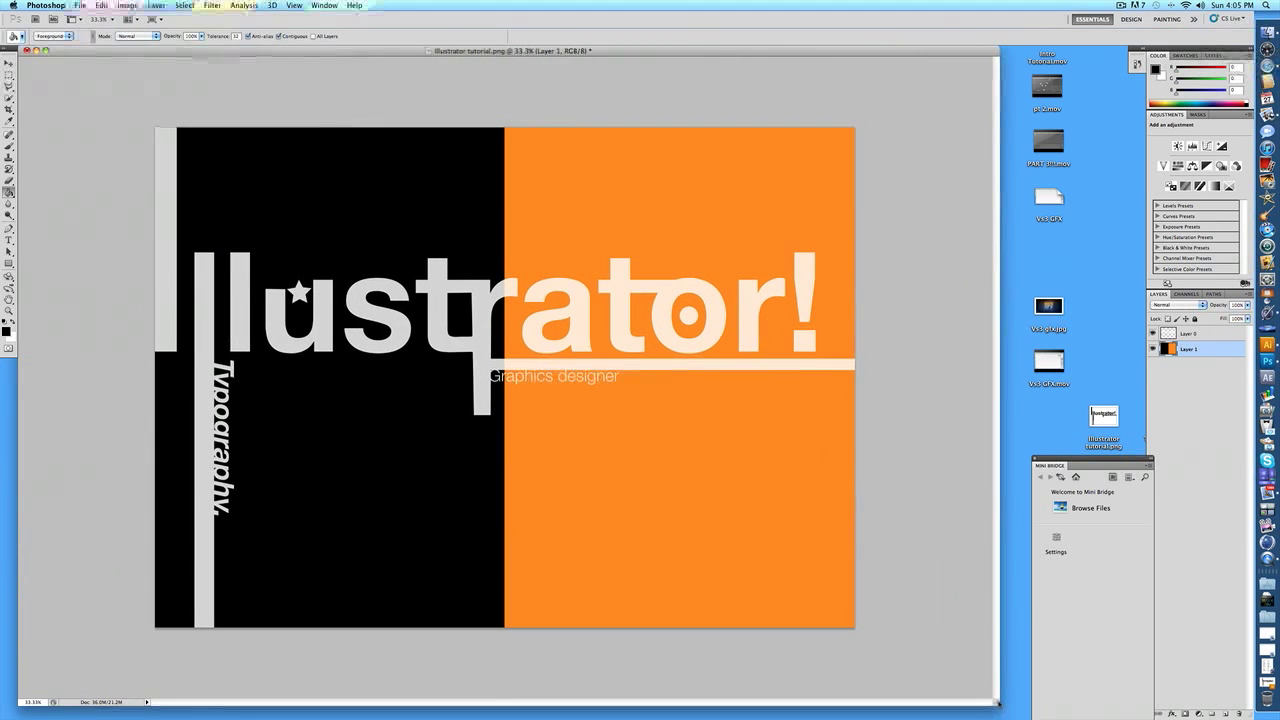